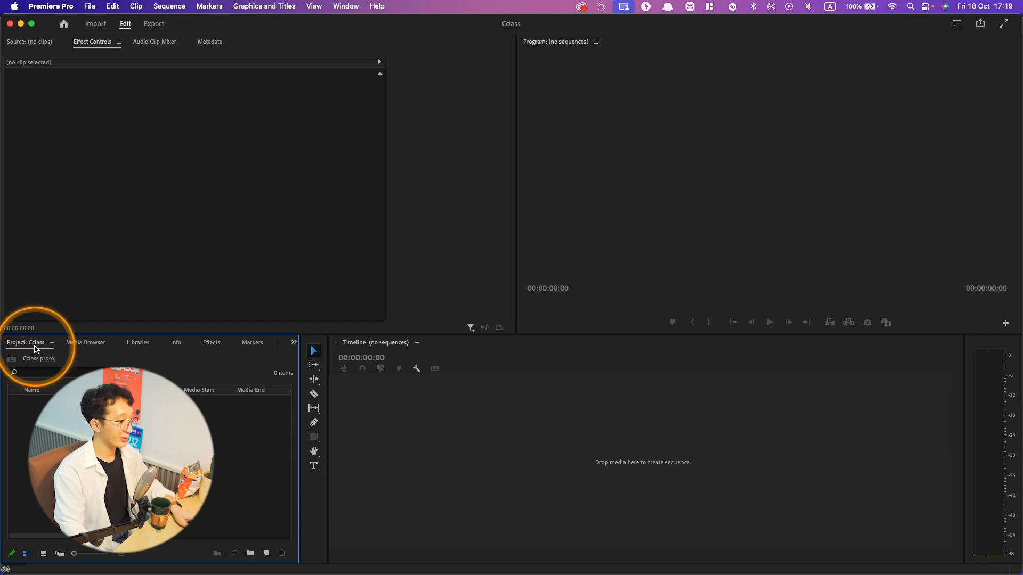
- Close the Media Browser, Libraries and Info panels in the project panel group
{"action": "left_click", "coordinate": [77, 344]}
{"action": "left_click", "coordinate": [113, 344]}
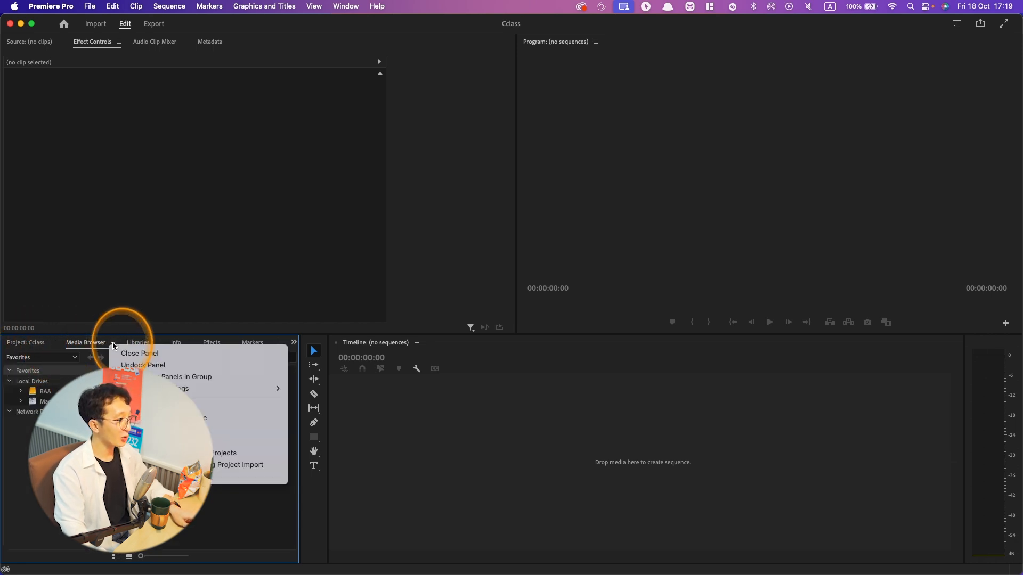
{"action": "left_click", "coordinate": [123, 354]}
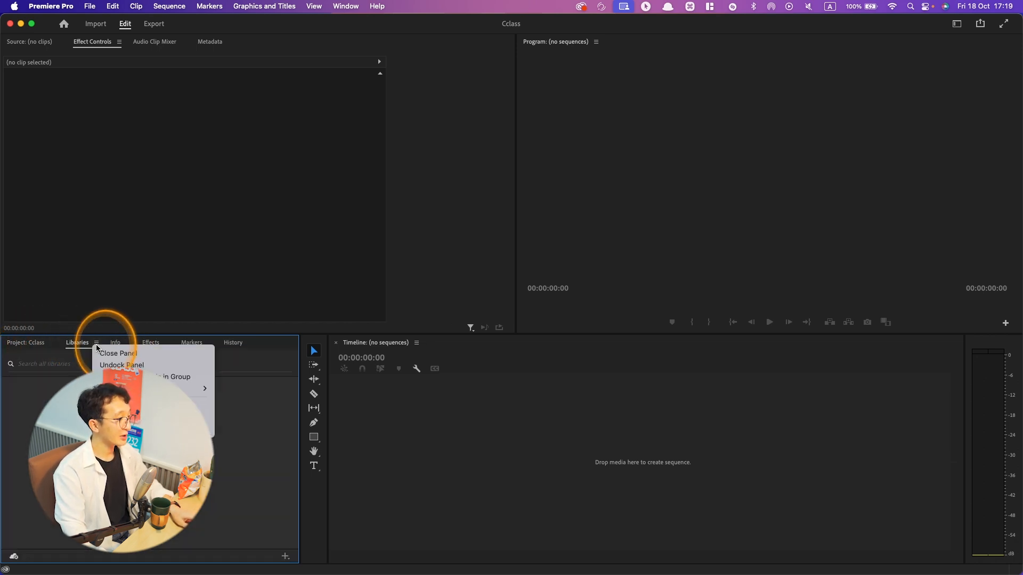
{"action": "left_click", "coordinate": [105, 354]}
{"action": "left_click", "coordinate": [100, 353]}
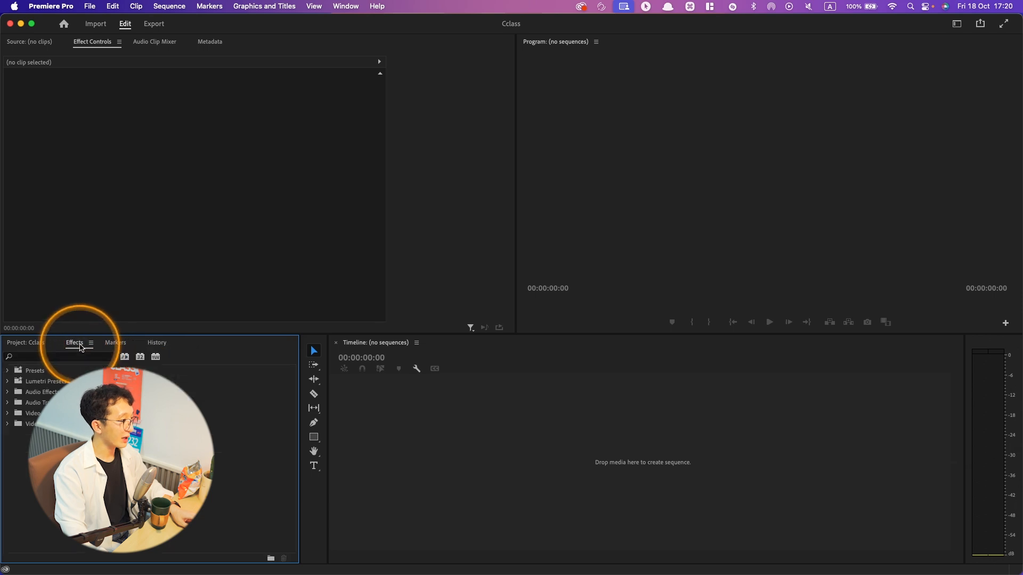
- Close the Markers and History panels, keeping only Project and Effects in the group
{"action": "left_click", "coordinate": [116, 343]}
{"action": "left_click", "coordinate": [133, 343]}
{"action": "left_click", "coordinate": [143, 353]}
{"action": "left_click", "coordinate": [131, 344]}
{"action": "left_click", "coordinate": [143, 353]}
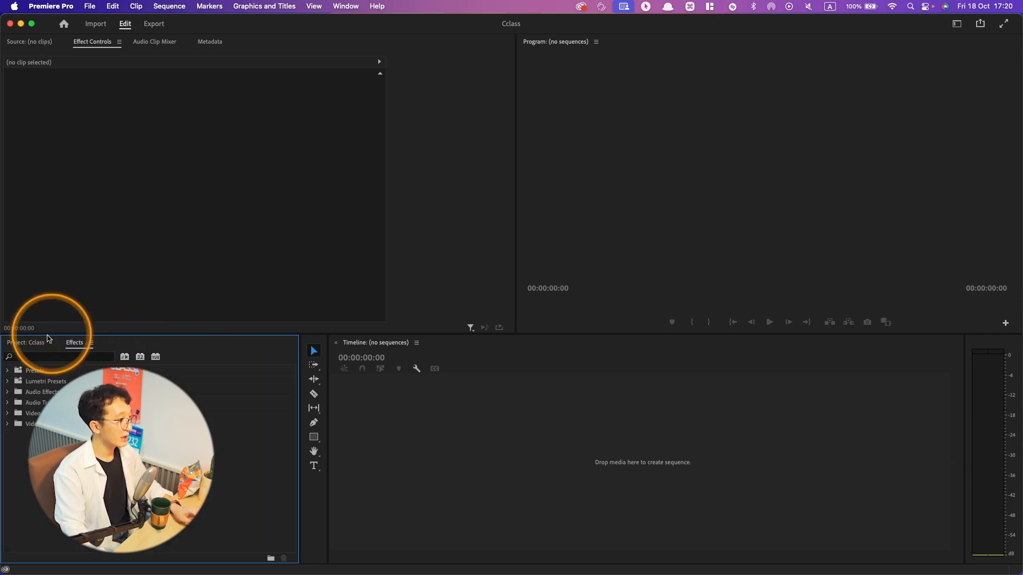
- Bring the Project panel to the front of its group and narrow the group slightly to widen the timeline
{"action": "left_click", "coordinate": [38, 346]}
{"action": "left_click", "coordinate": [79, 344]}
{"action": "left_click", "coordinate": [33, 345]}
{"action": "left_click_drag", "start_coordinate": [327, 343], "coordinate": [292, 333]}
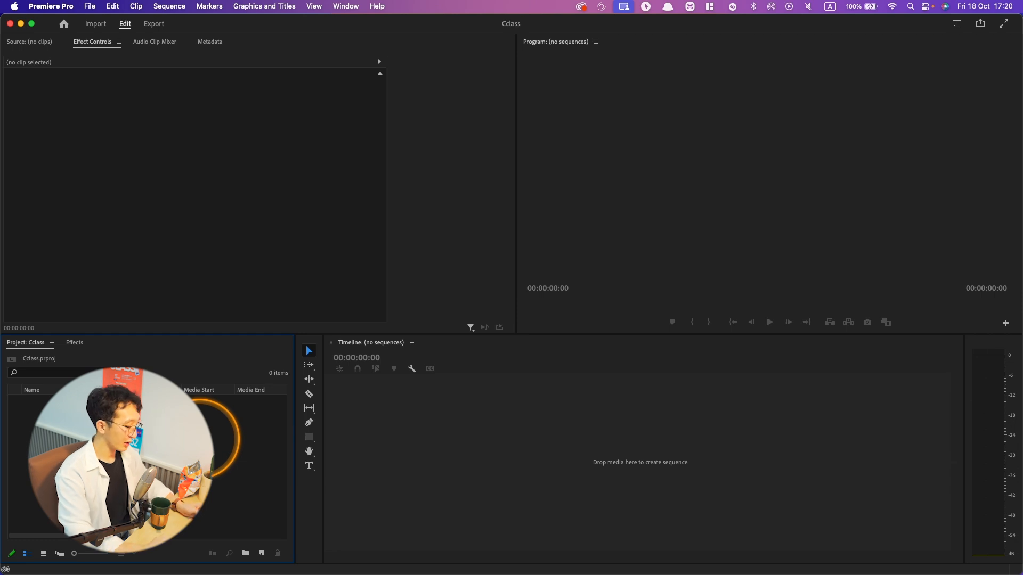
{"action": "key", "text": "super+i"}
{"action": "key", "text": "Escape"}
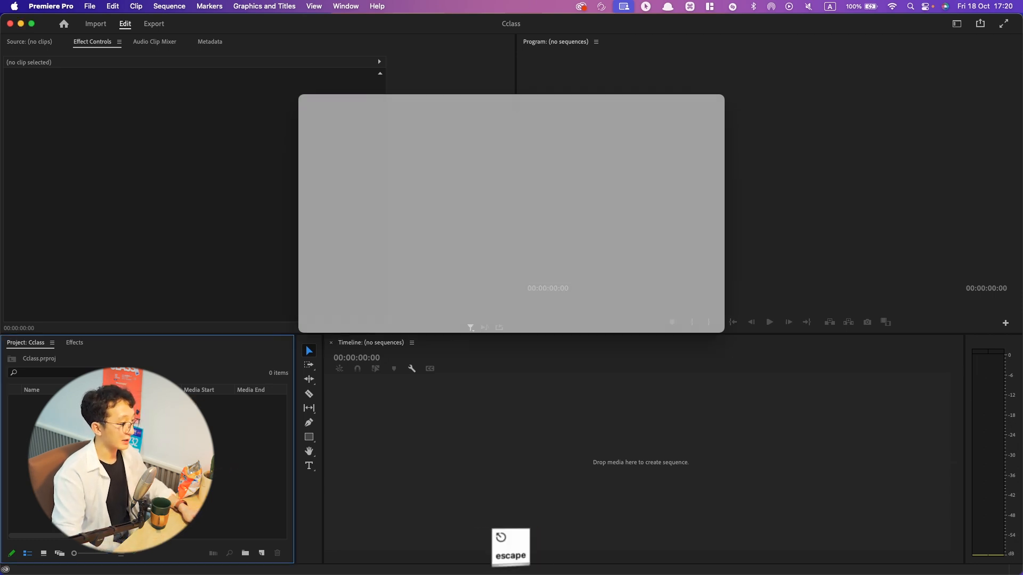
{"action": "key", "text": "super+i"}
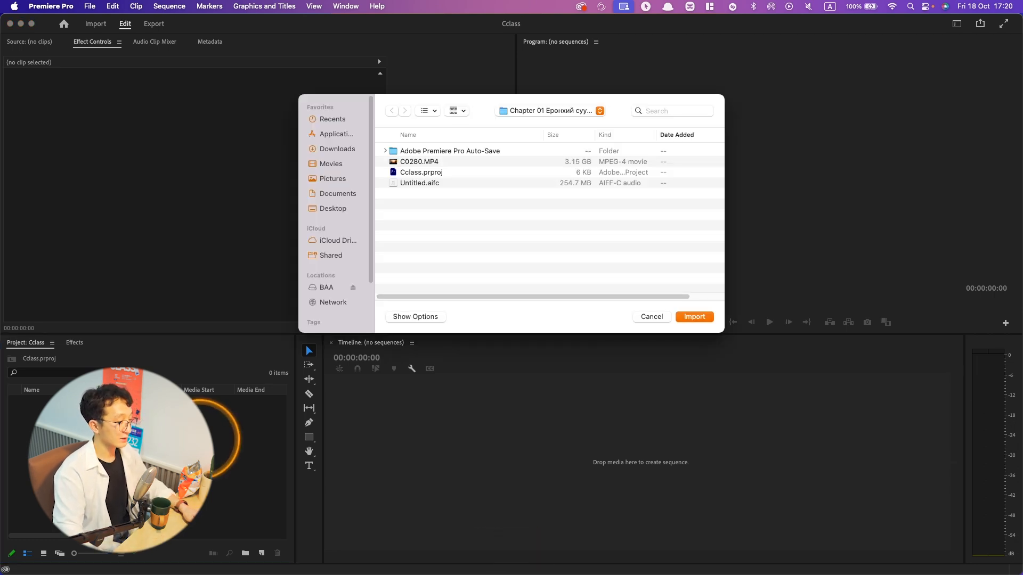
{"action": "key", "text": "Escape"}
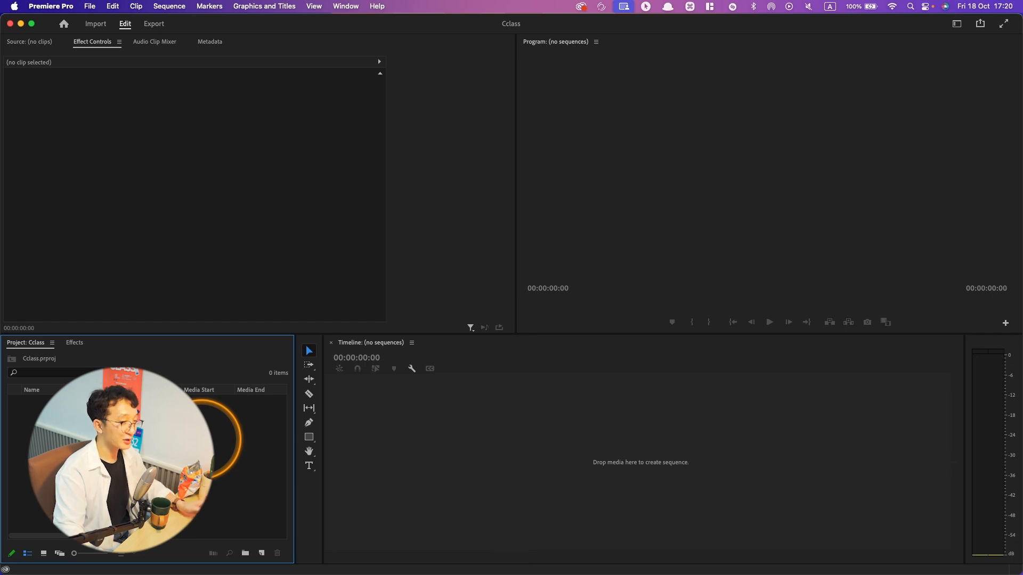
- Import the video file C0280.MP4 from the project's folder
{"action": "key", "text": "super+i"}
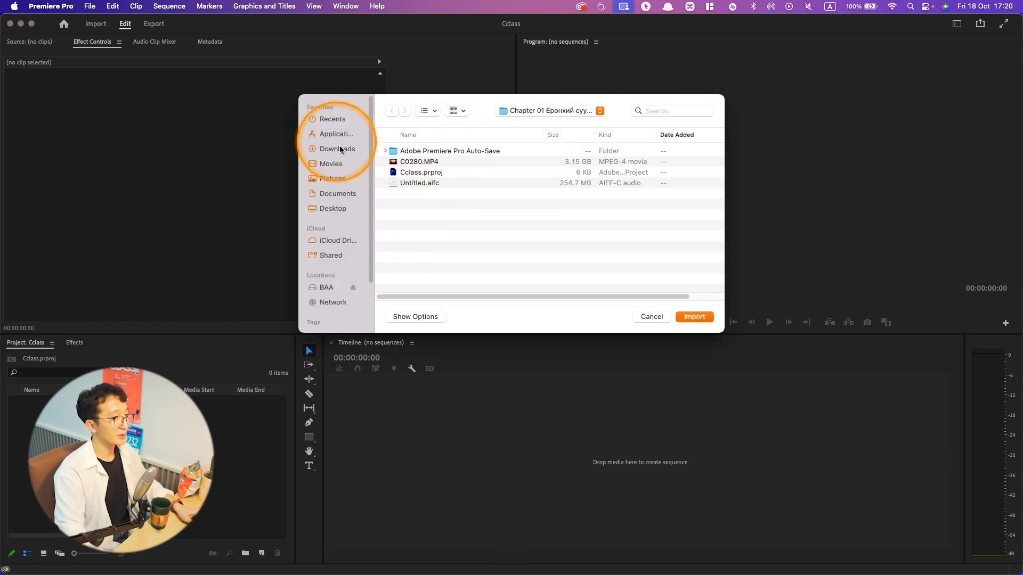
{"action": "double_click", "coordinate": [419, 162]}
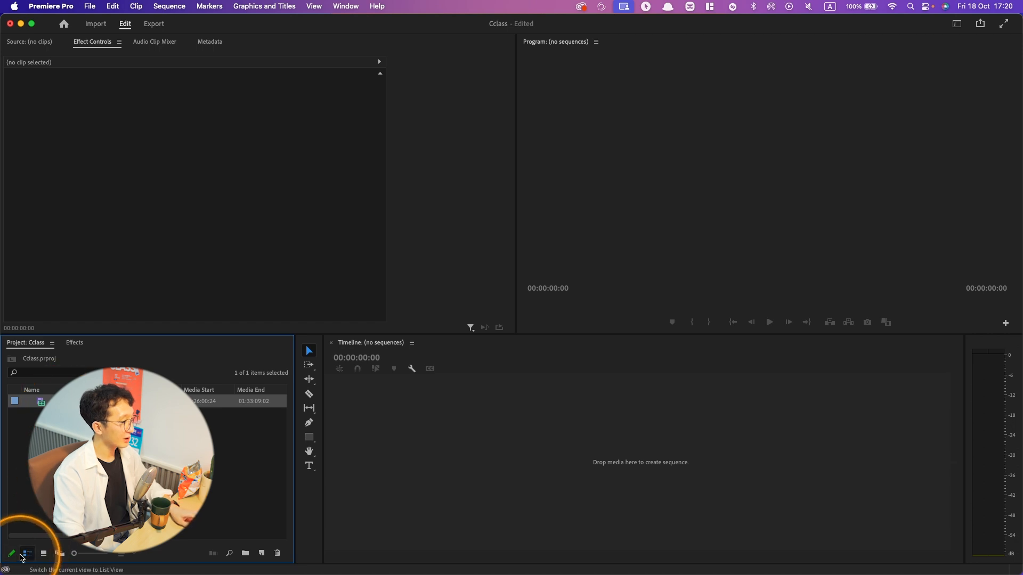
{"action": "key", "text": "ctrl"}
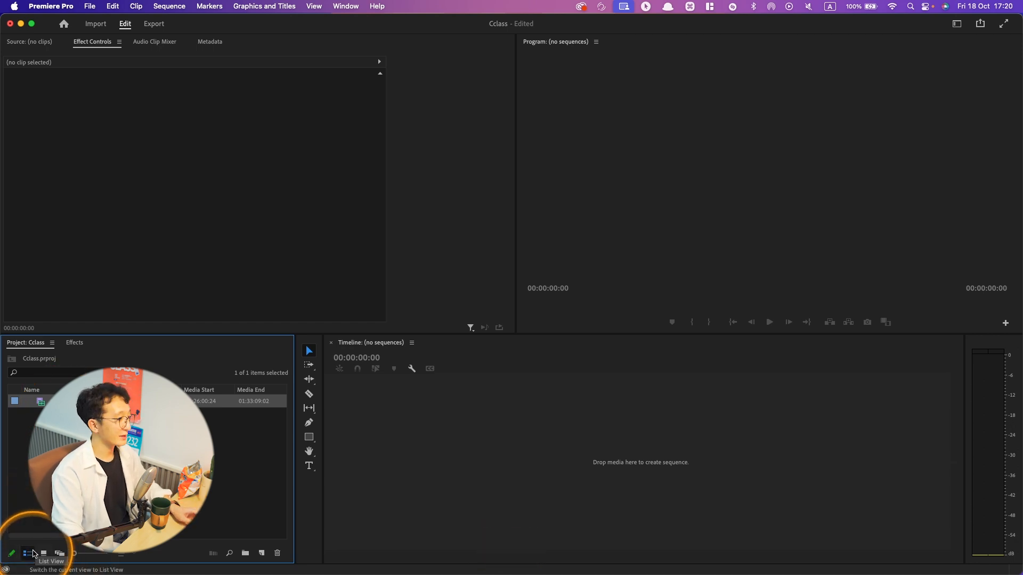
- Switch the project items through icon, list and freeform views and adjust the thumbnail size in freeform view
{"action": "left_click", "coordinate": [43, 553]}
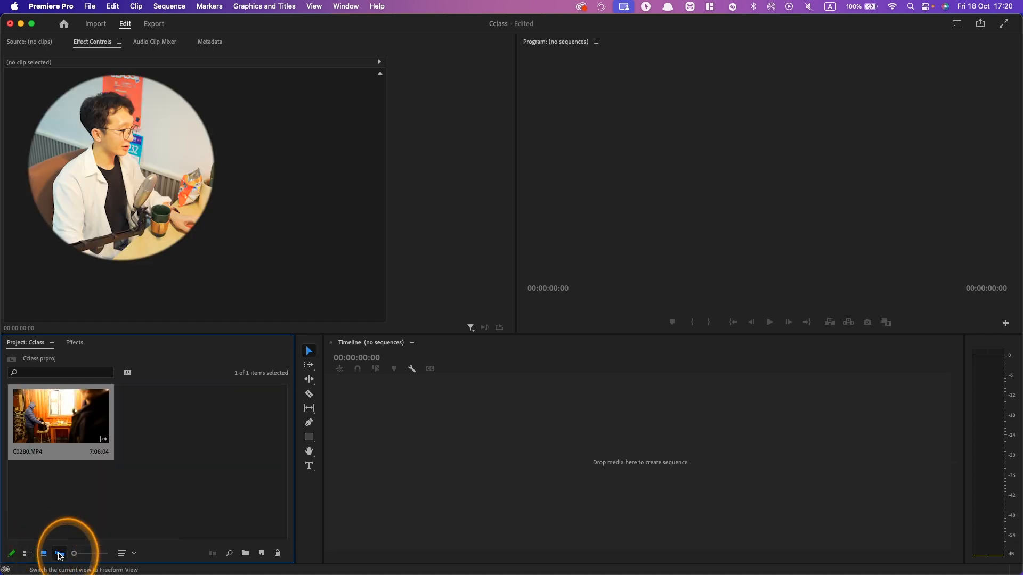
{"action": "left_click", "coordinate": [28, 553]}
{"action": "left_click", "coordinate": [57, 555]}
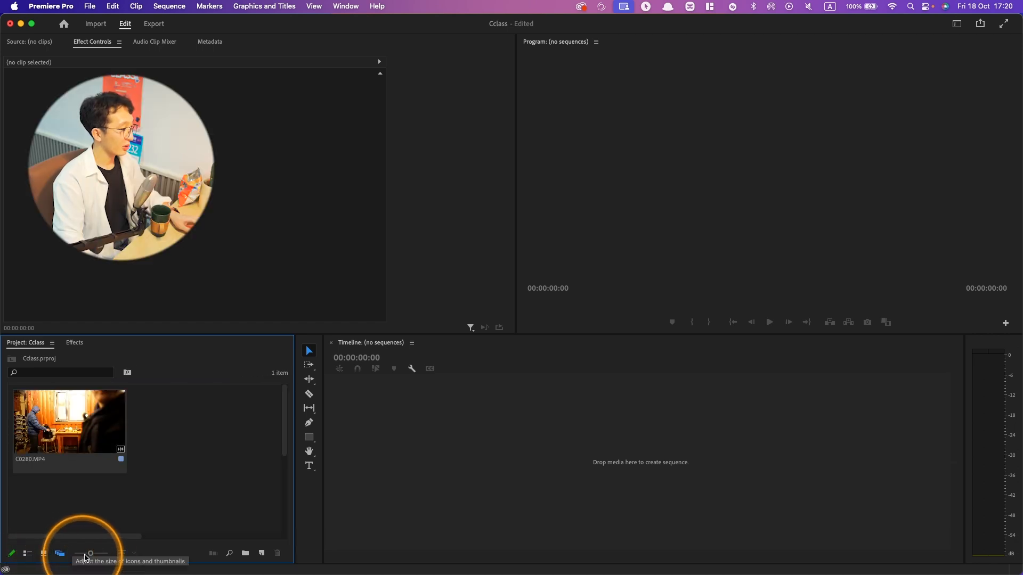
{"action": "left_click", "coordinate": [79, 554]}
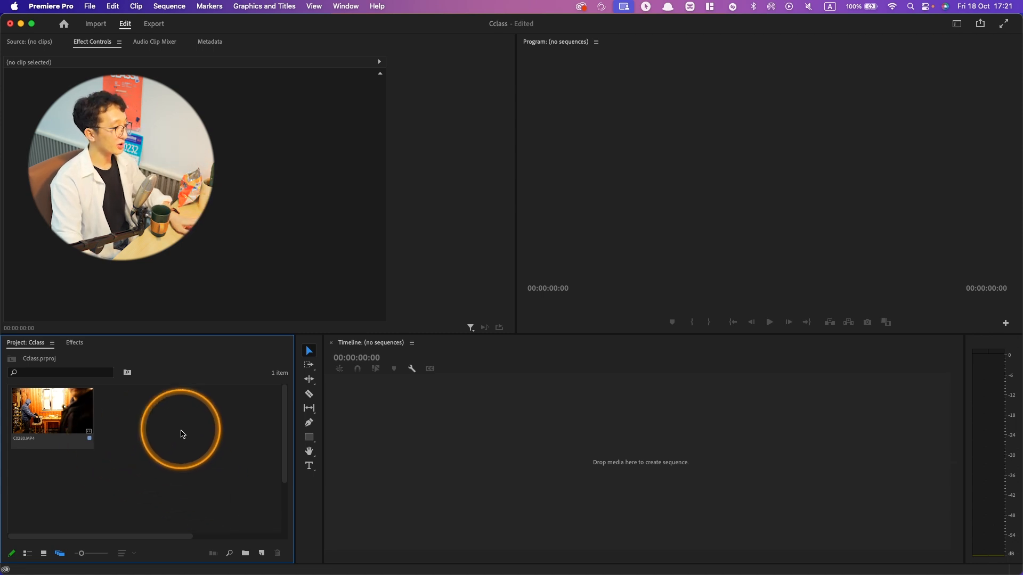
{"action": "left_click_drag", "start_coordinate": [81, 554], "coordinate": [83, 556]}
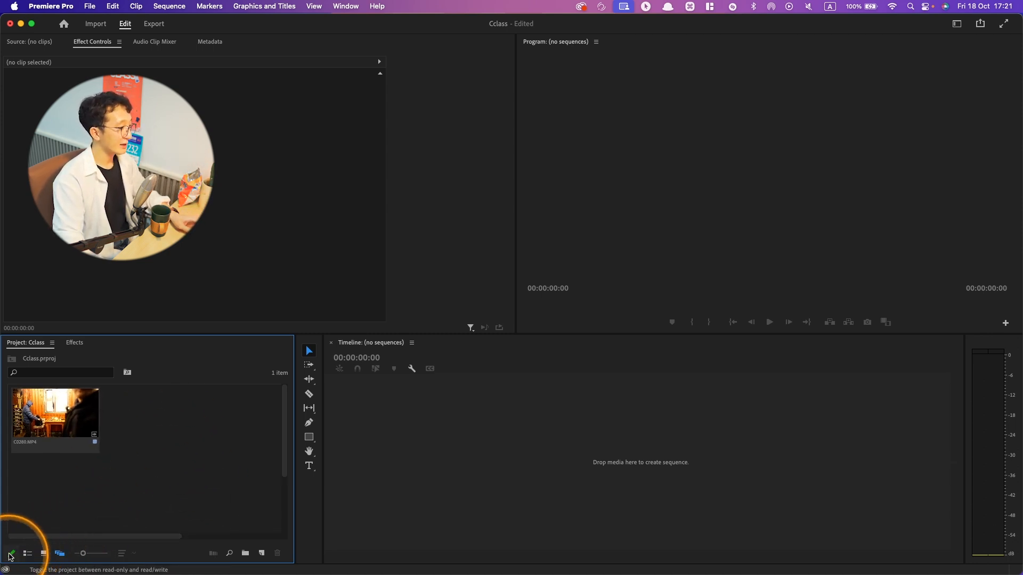
- Set the project to read-only and return it to read/write mode
{"action": "left_click", "coordinate": [13, 555]}
{"action": "left_click", "coordinate": [529, 310]}
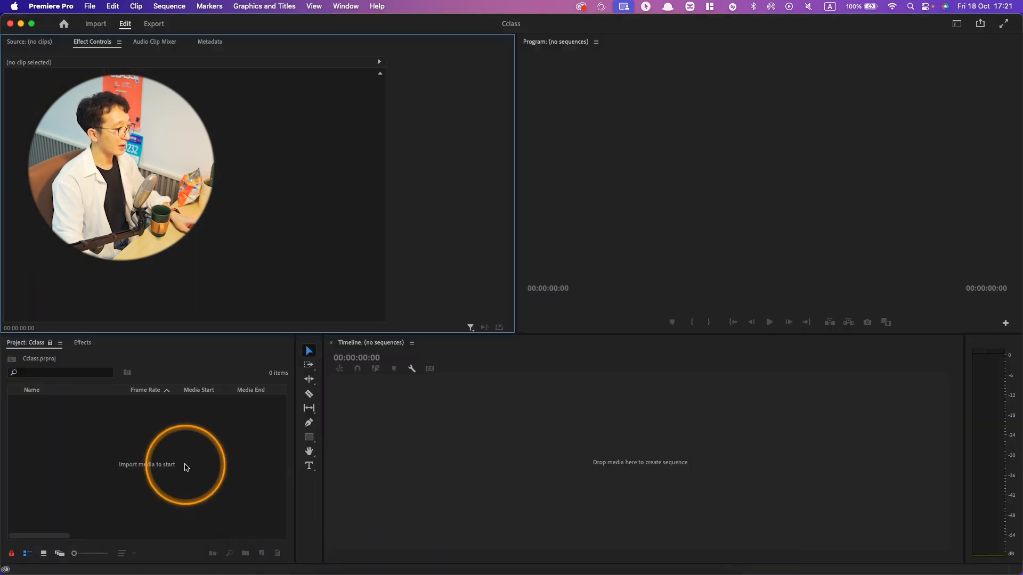
{"action": "left_click", "coordinate": [11, 553]}
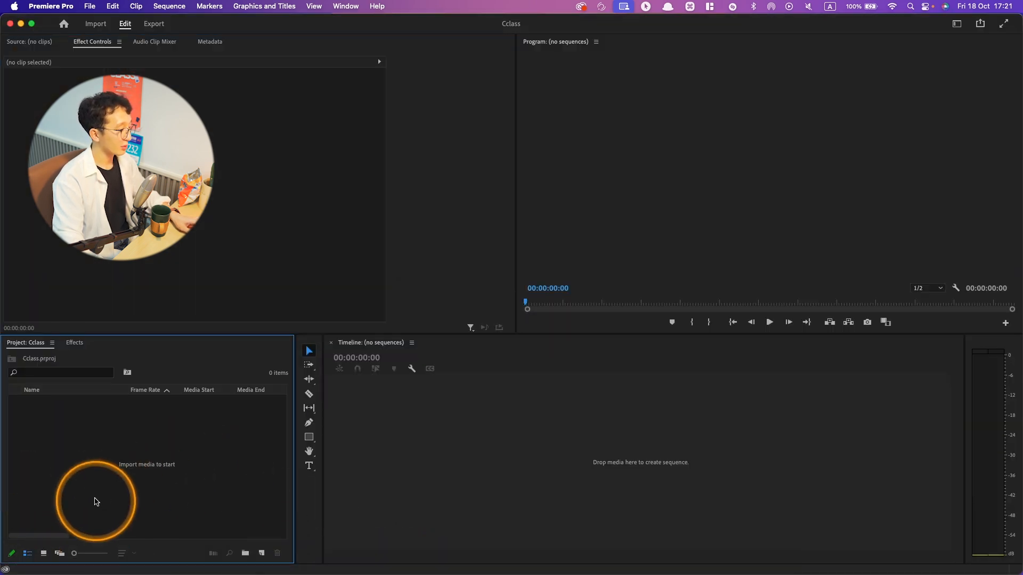
- Import C0280.MP4 into the empty project and show the project items in icon view
{"action": "double_click", "coordinate": [224, 421]}
{"action": "double_click", "coordinate": [434, 162]}
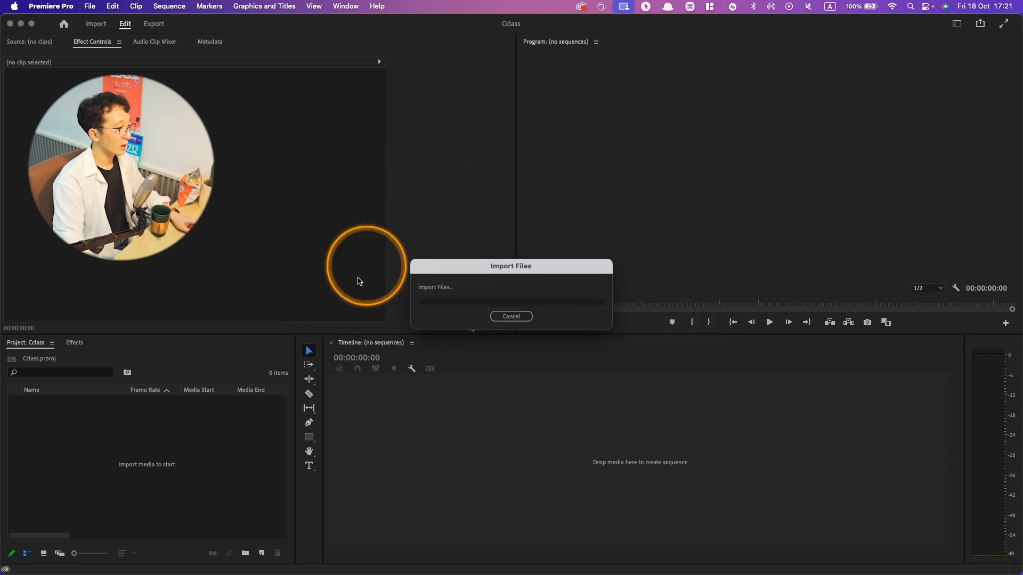
{"action": "left_click", "coordinate": [43, 553]}
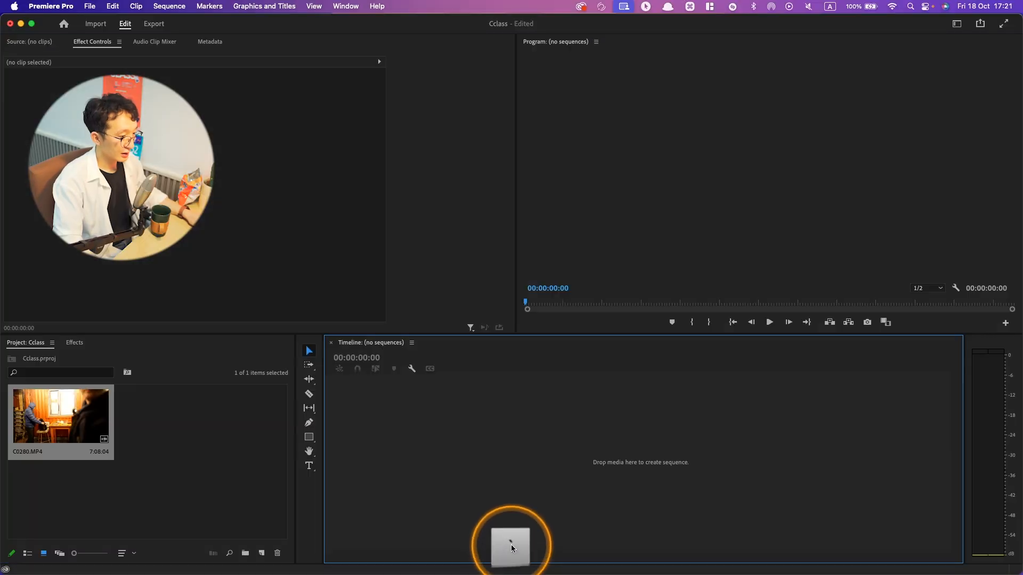
- Toggle the timeline and project panels between maximized and normal size
{"action": "key", "text": "grave"}
{"action": "key", "text": "grave"}
{"action": "key", "text": "grave"}
{"action": "key", "text": "grave"}
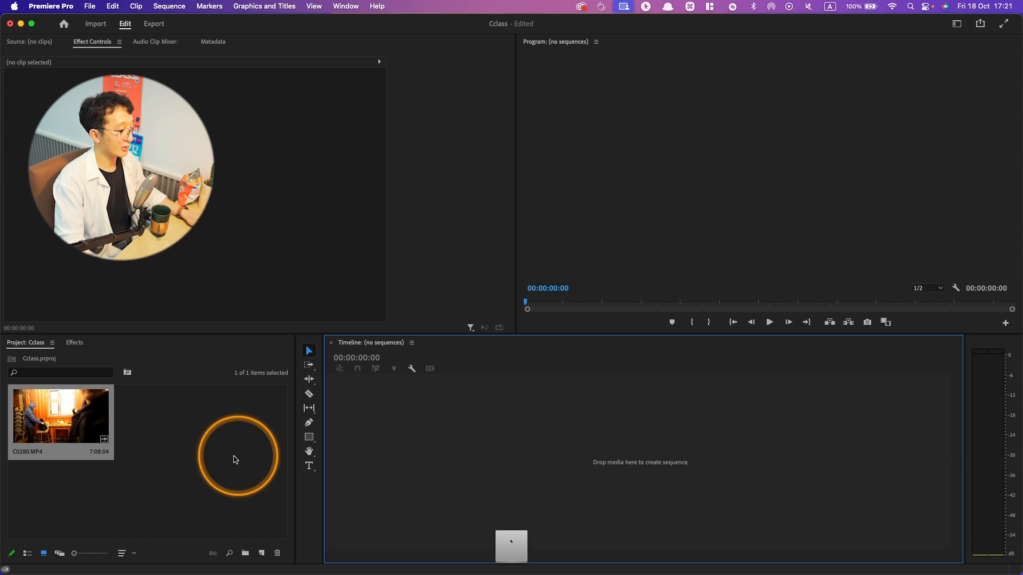
{"action": "key", "text": "grave"}
{"action": "type", "text": "`"}
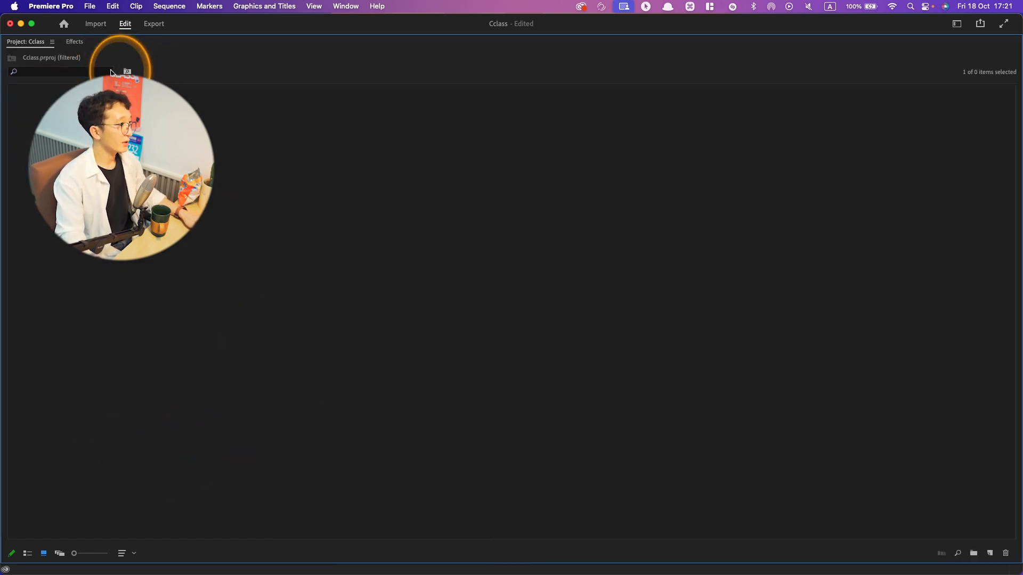
{"action": "key", "text": "grave"}
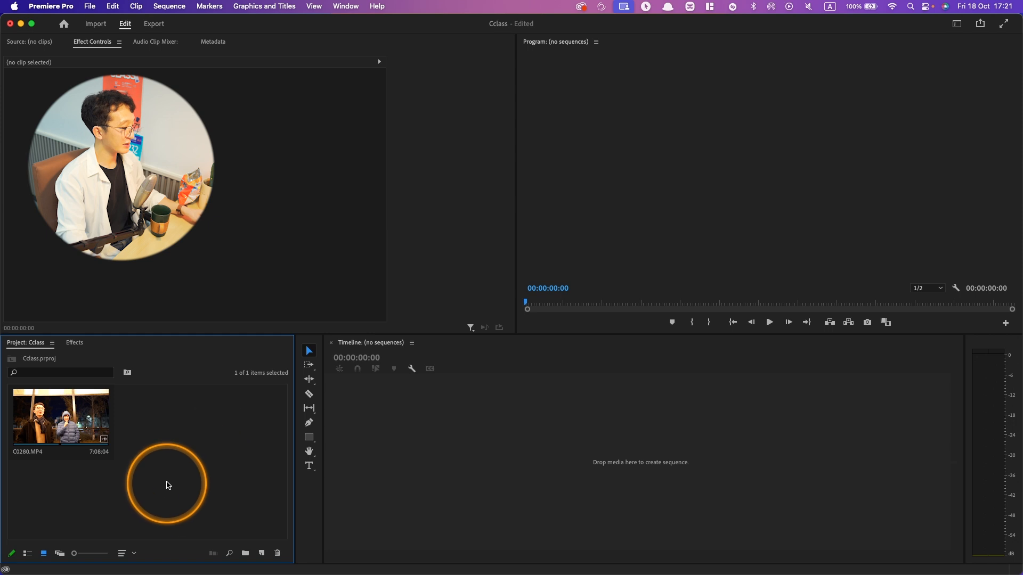
- Maximize and restore the project panel repeatedly, and switch to the YouTube page in Arc and back to Premiere Pro
{"action": "key", "text": "grave"}
{"action": "key", "text": "grave"}
{"action": "key", "text": "grave"}
{"action": "key", "text": "grave"}
{"action": "key", "text": "super+Tab"}
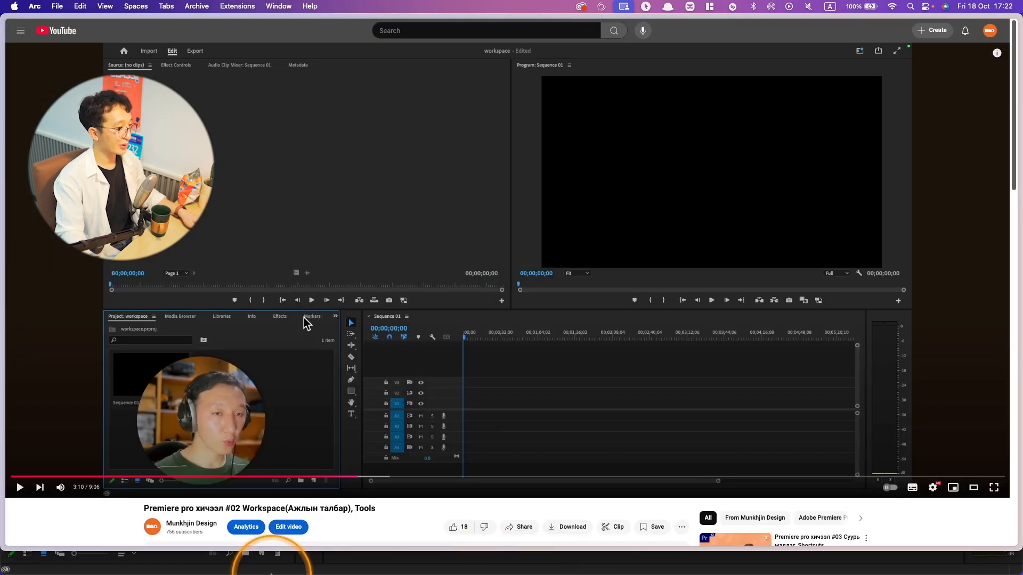
{"action": "key", "text": "super+Tab"}
- Maximize the project panel, switch from list to freeform view, and reposition the C0280.MP4 thumbnail freely
{"action": "key", "text": "grave"}
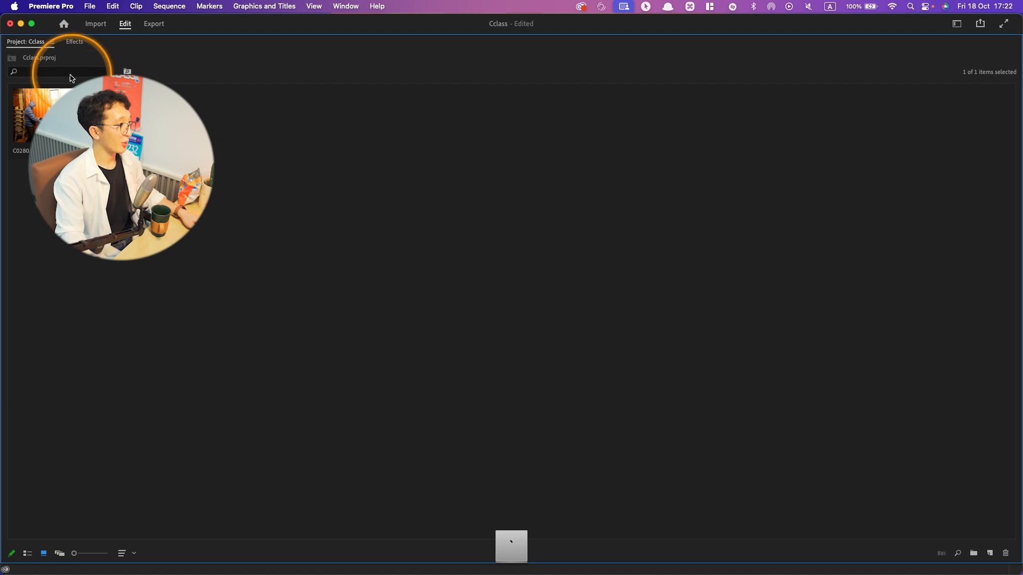
{"action": "left_click", "coordinate": [25, 554]}
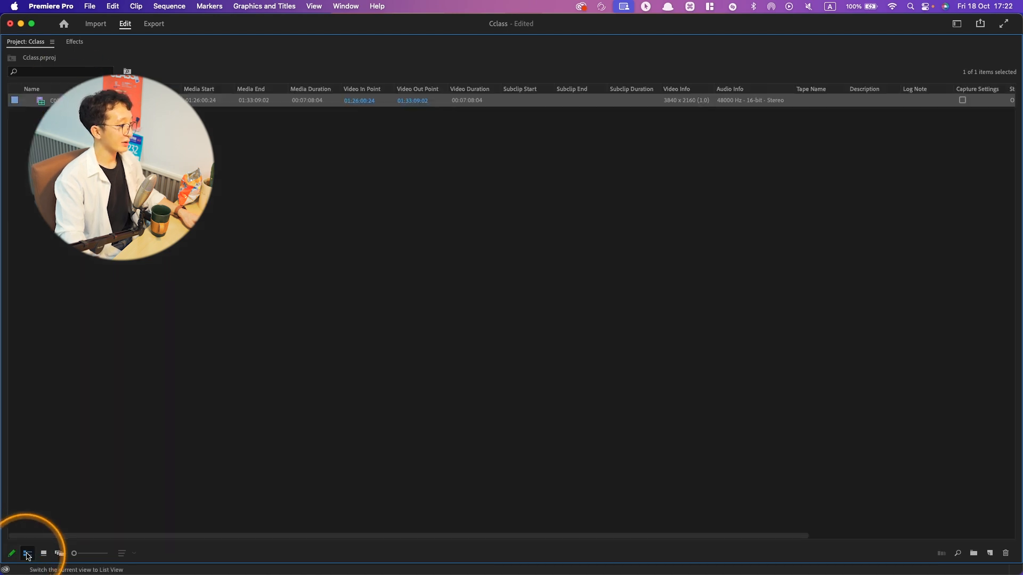
{"action": "left_click", "coordinate": [58, 555]}
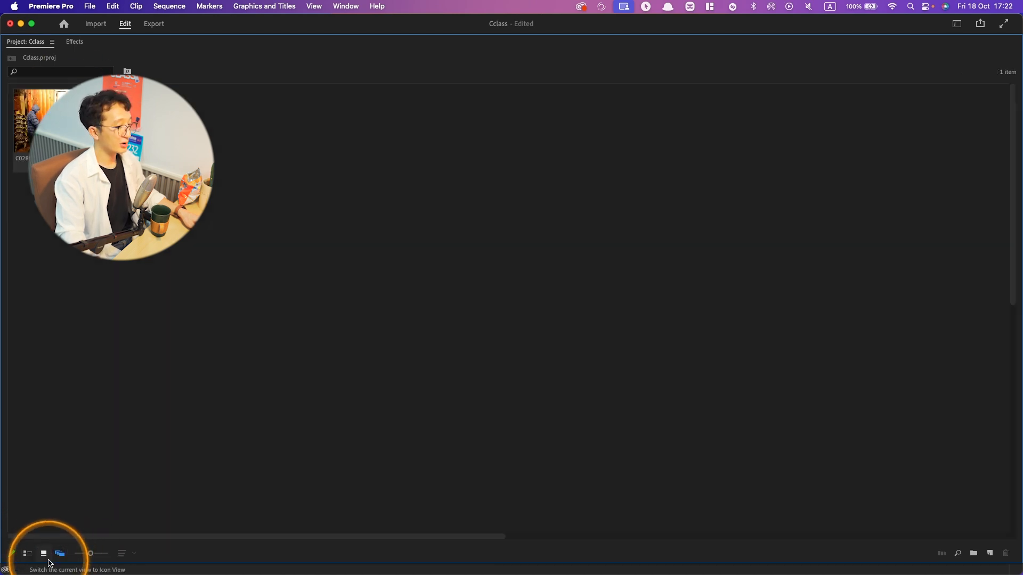
{"action": "left_click_drag", "start_coordinate": [107, 127], "coordinate": [223, 288]}
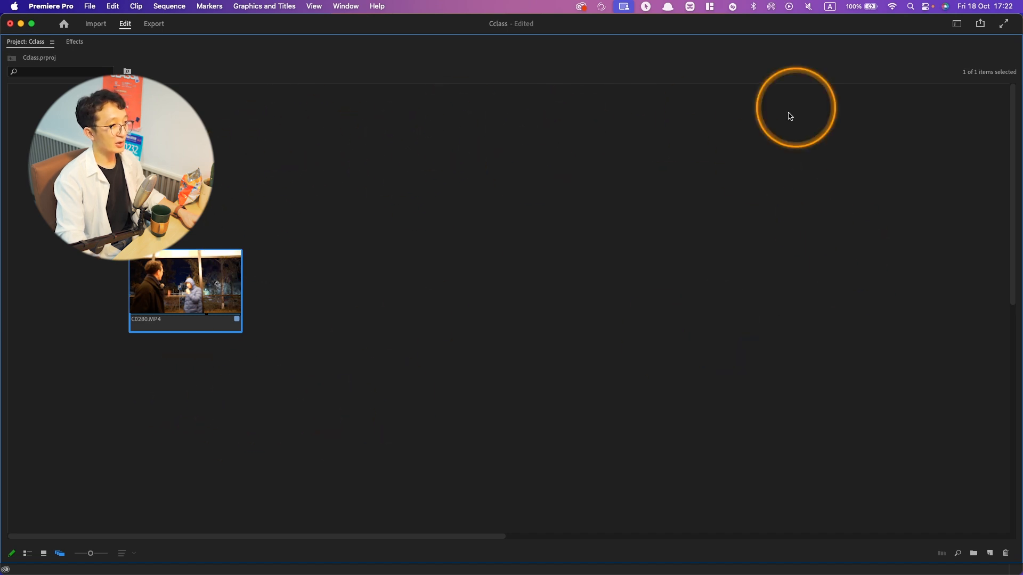
{"action": "left_click_drag", "start_coordinate": [151, 299], "coordinate": [205, 183]}
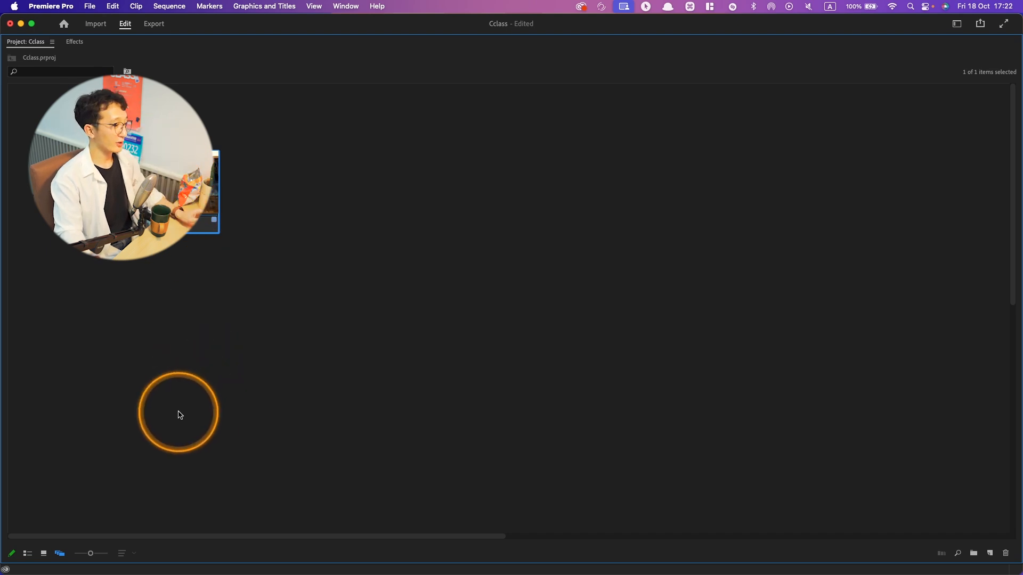
- Restore the project panel to normal size and return its items to icon view by way of list view
{"action": "key", "text": "grave"}
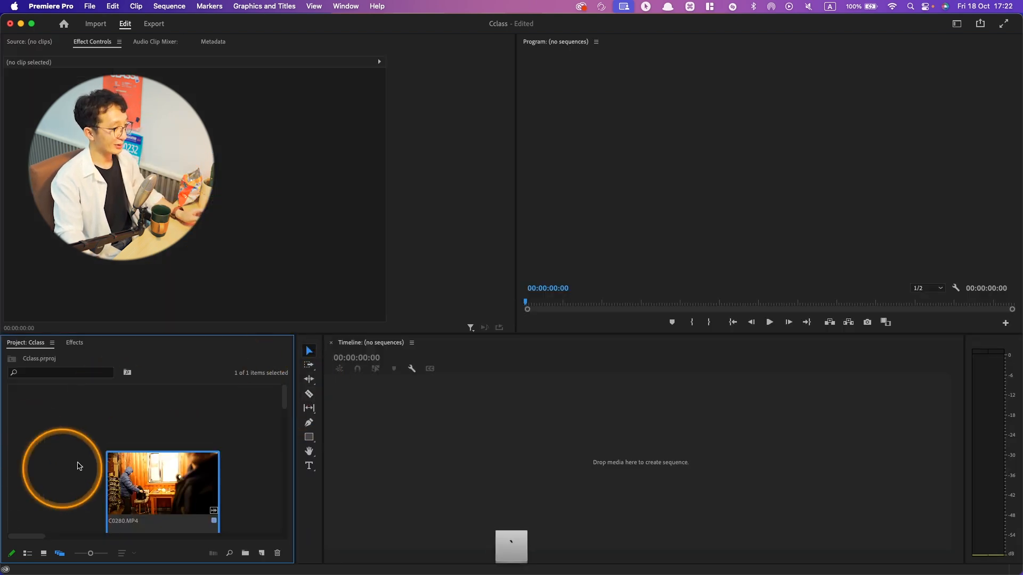
{"action": "left_click", "coordinate": [27, 553]}
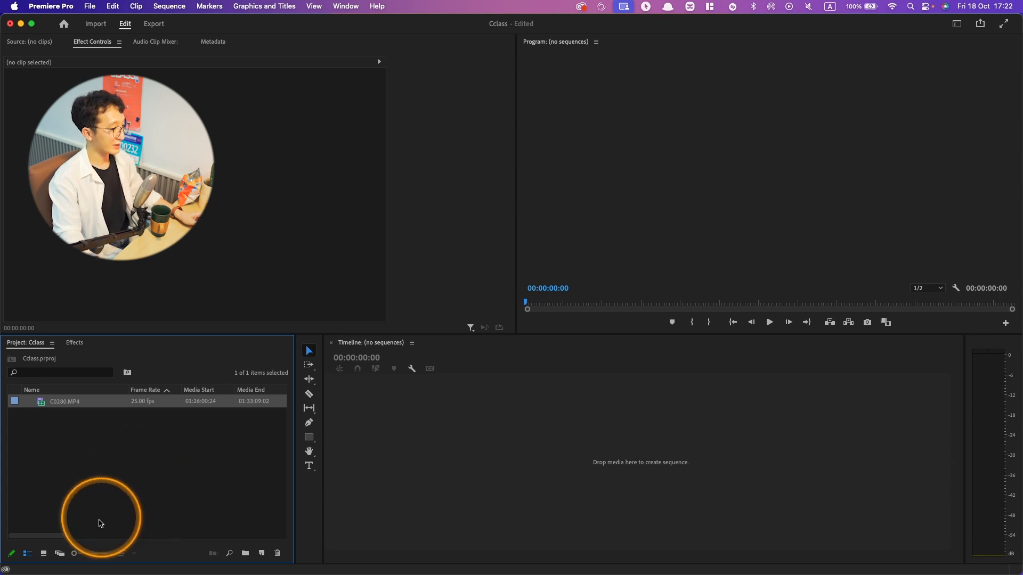
{"action": "left_click", "coordinate": [43, 554]}
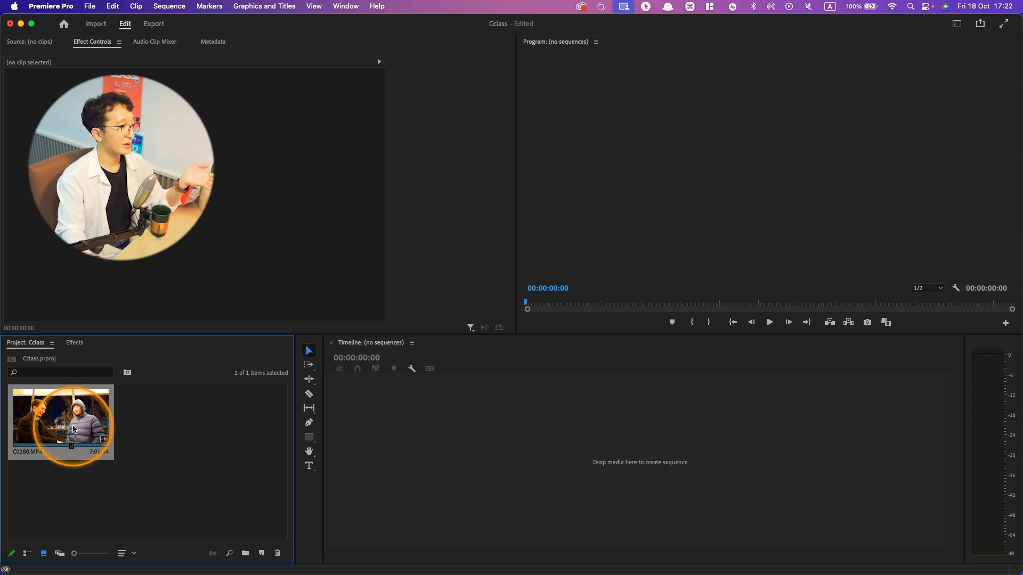
- Create a sequence from C0280.MP4 in the empty timeline, and undo the clip placement and the sequence
{"action": "left_click_drag", "start_coordinate": [73, 426], "coordinate": [418, 445]}
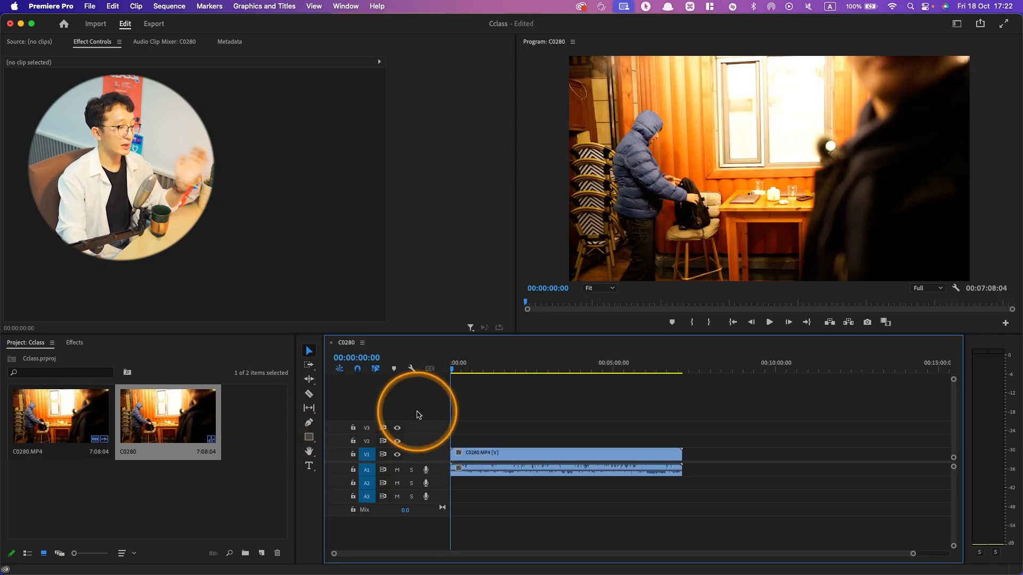
{"action": "key", "text": "super+z"}
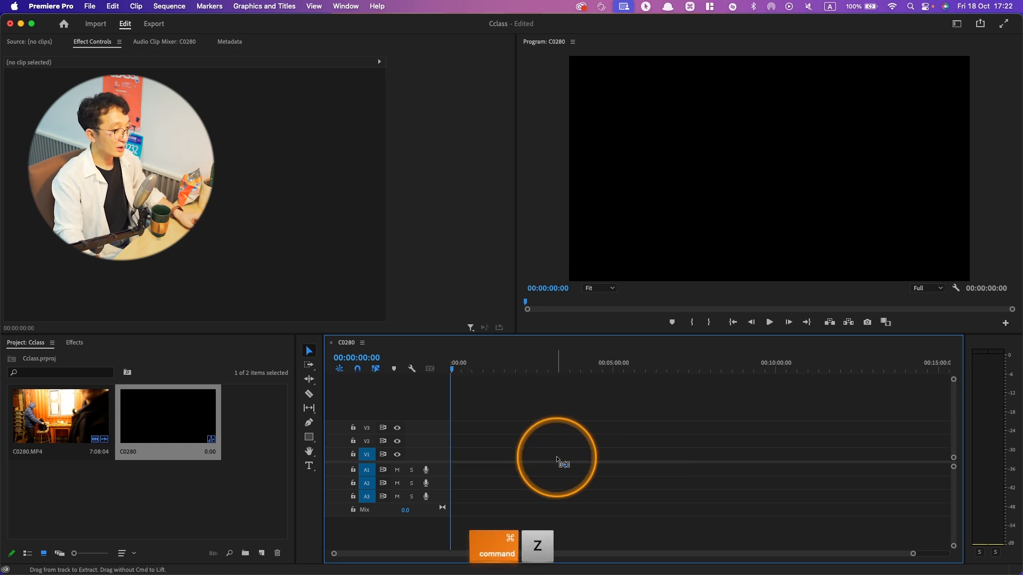
{"action": "key", "text": "super+z"}
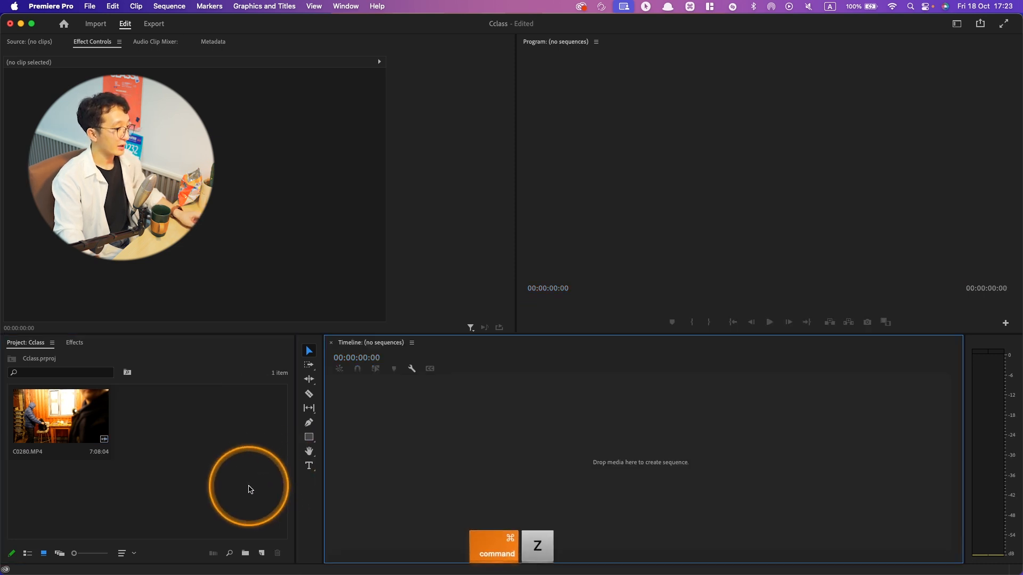
- Begin a new sequence and review its settings, tracks and VR video options before returning to the sequence presets
{"action": "left_click", "coordinate": [261, 550]}
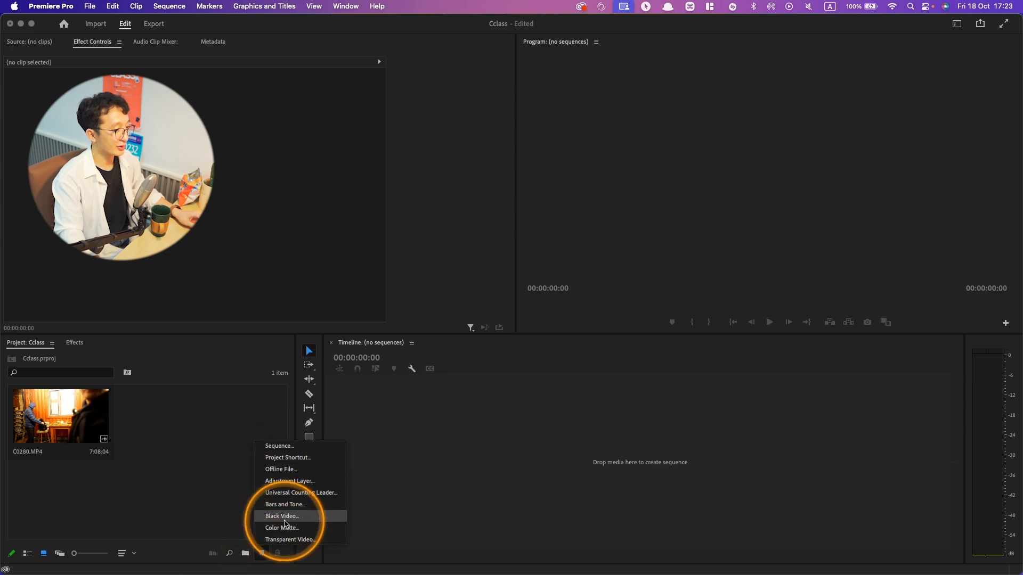
{"action": "left_click", "coordinate": [279, 447]}
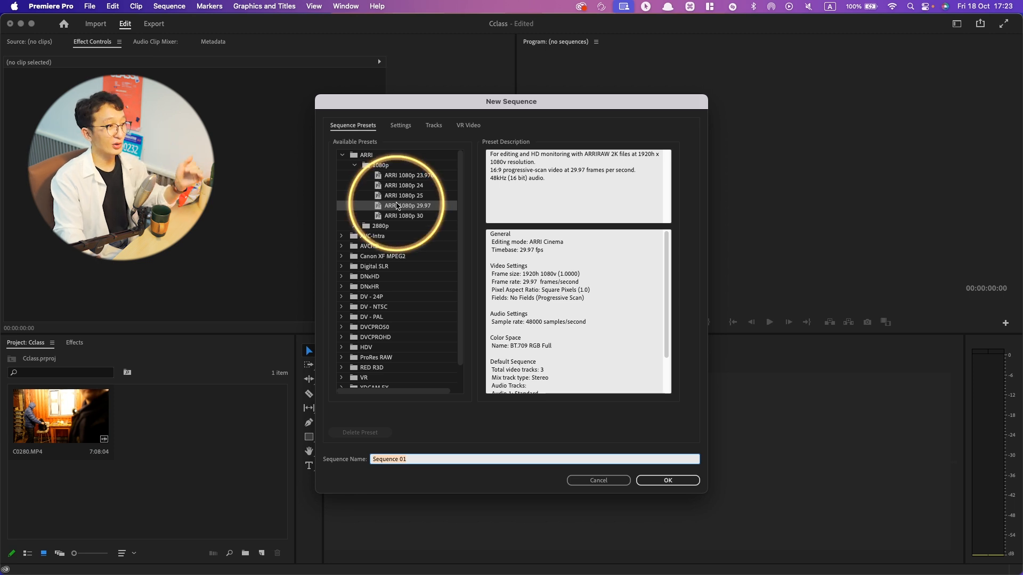
{"action": "left_click", "coordinate": [408, 126]}
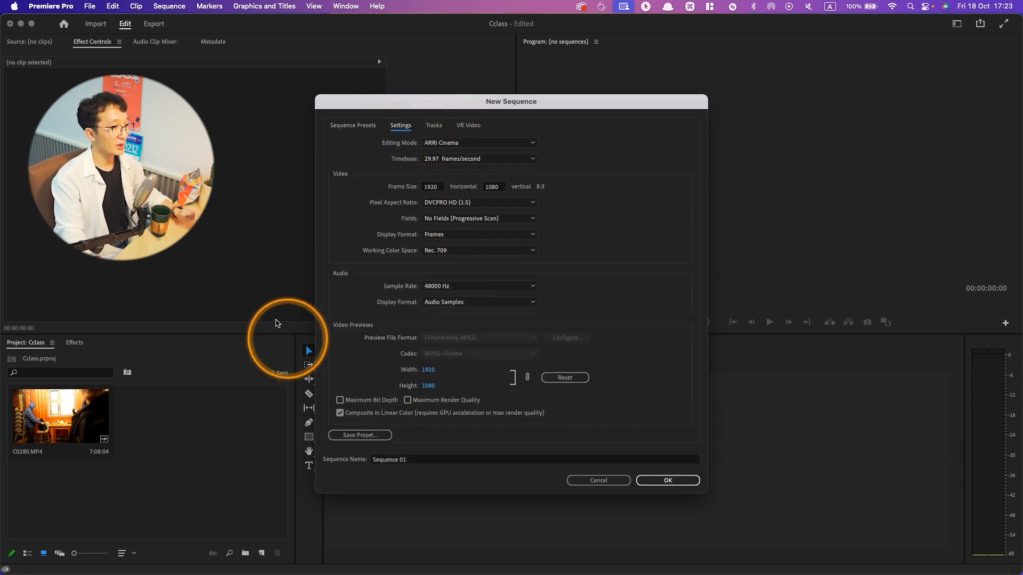
{"action": "key", "text": "ctrl+z"}
{"action": "left_click", "coordinate": [433, 125]}
{"action": "left_click", "coordinate": [468, 125]}
{"action": "left_click", "coordinate": [352, 125]}
{"action": "key", "text": "ctrl"}
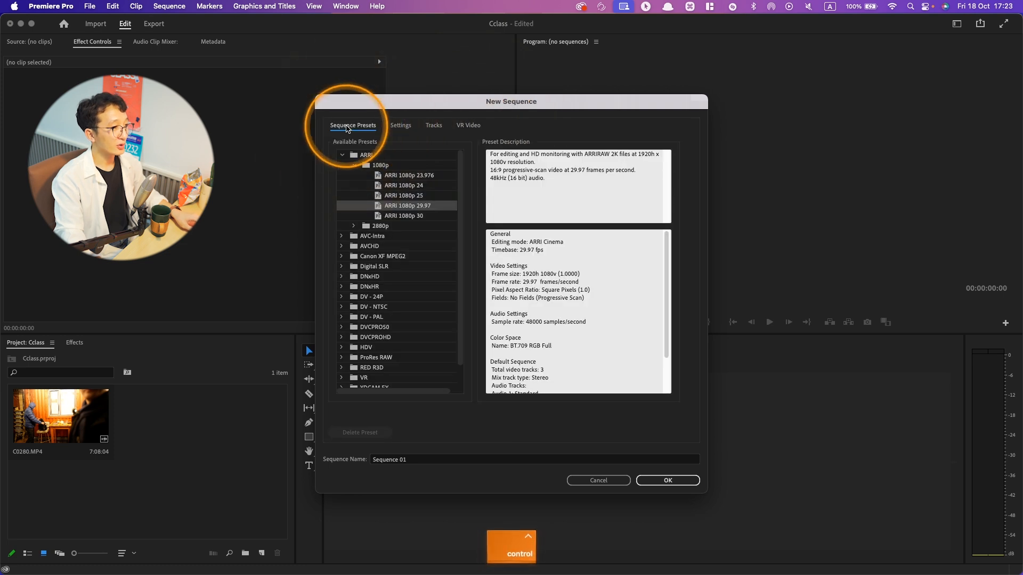
- Create Sequence 01 from the ARRI 1080p 29.97 preset, and undo its creation
{"action": "left_click", "coordinate": [366, 156]}
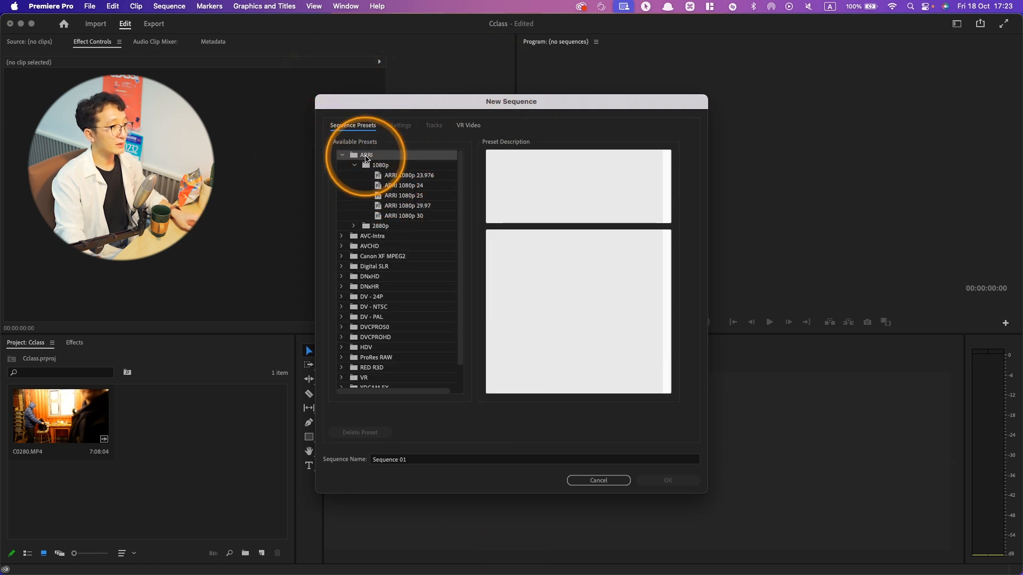
{"action": "key", "text": "ctrl"}
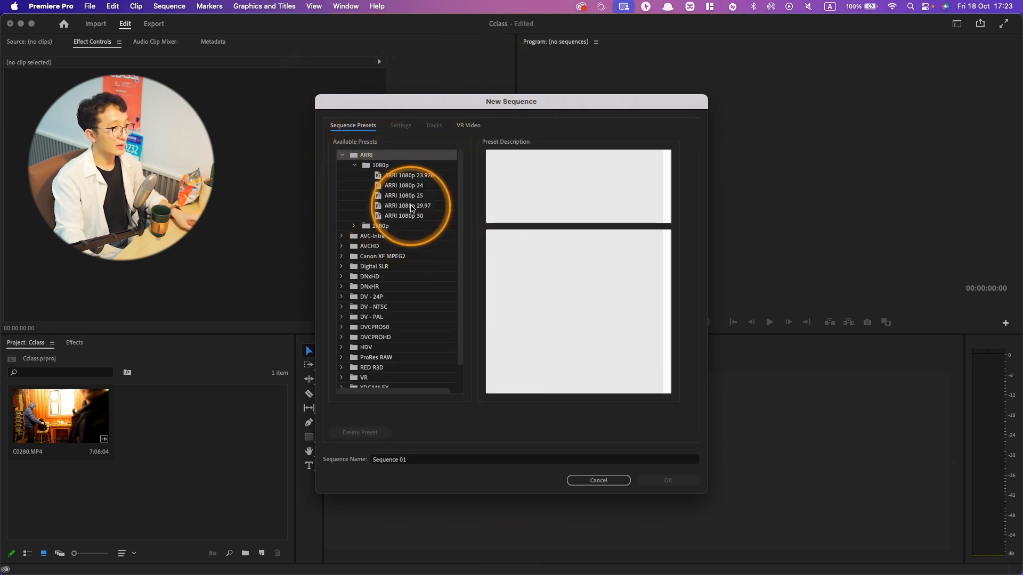
{"action": "left_click", "coordinate": [421, 207]}
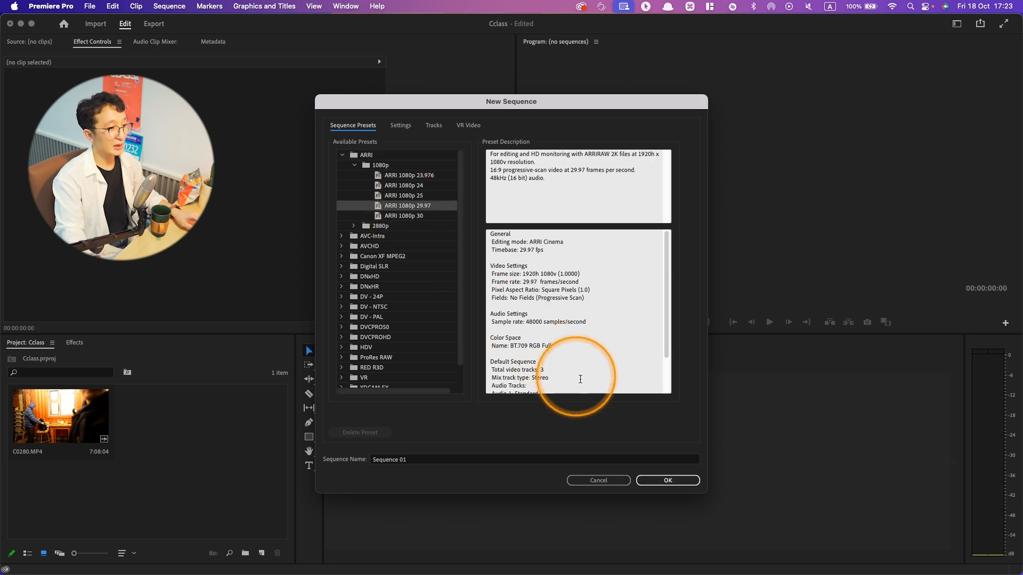
{"action": "left_click", "coordinate": [668, 481]}
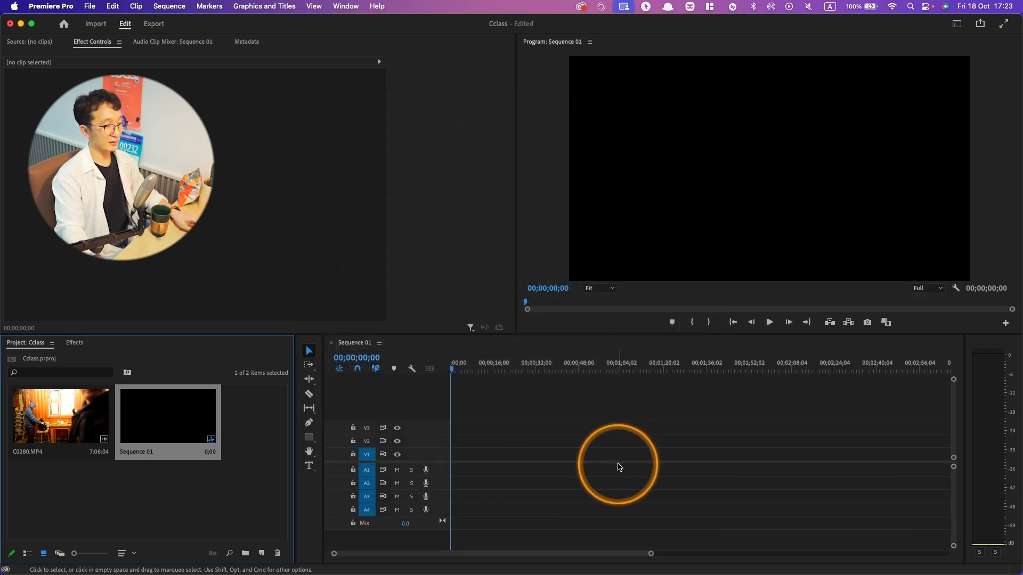
{"action": "key", "text": "ctrl+z"}
{"action": "key", "text": "ctrl+z"}
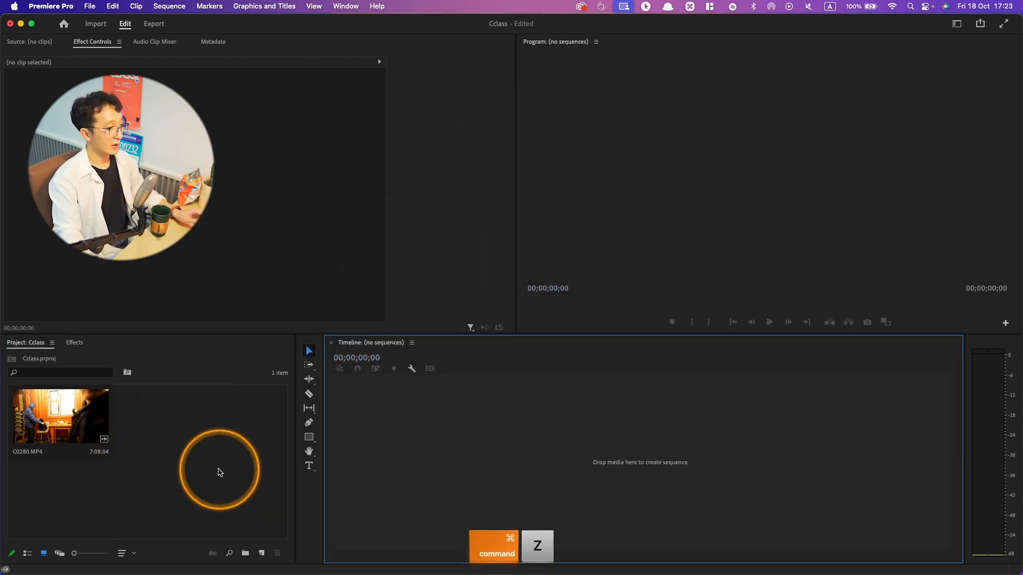
- Create a sequence from C0280.MP4 in the empty timeline and inspect its sequence settings without changing them
{"action": "left_click", "coordinate": [85, 431]}
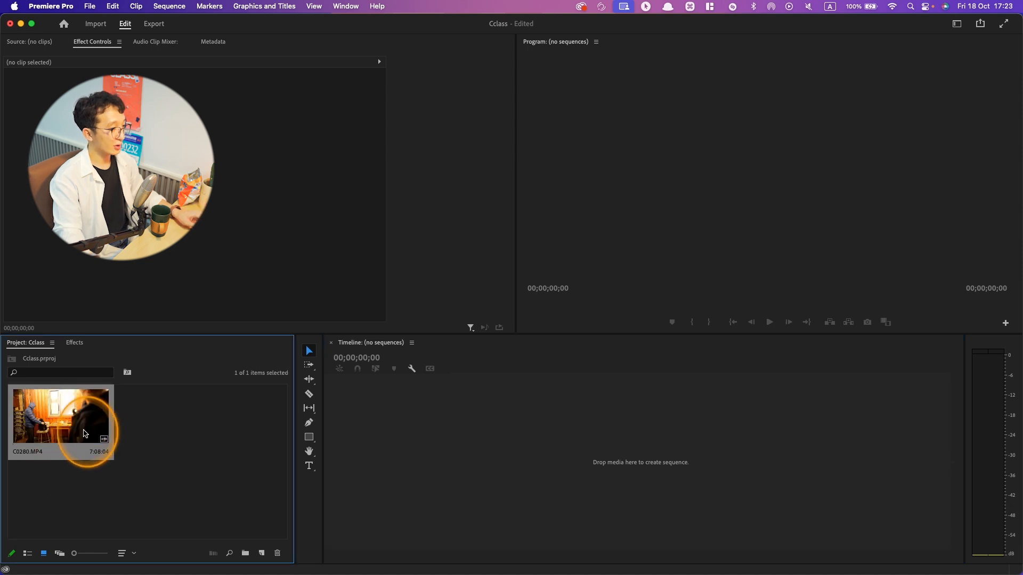
{"action": "left_click_drag", "start_coordinate": [374, 430], "coordinate": [376, 431]}
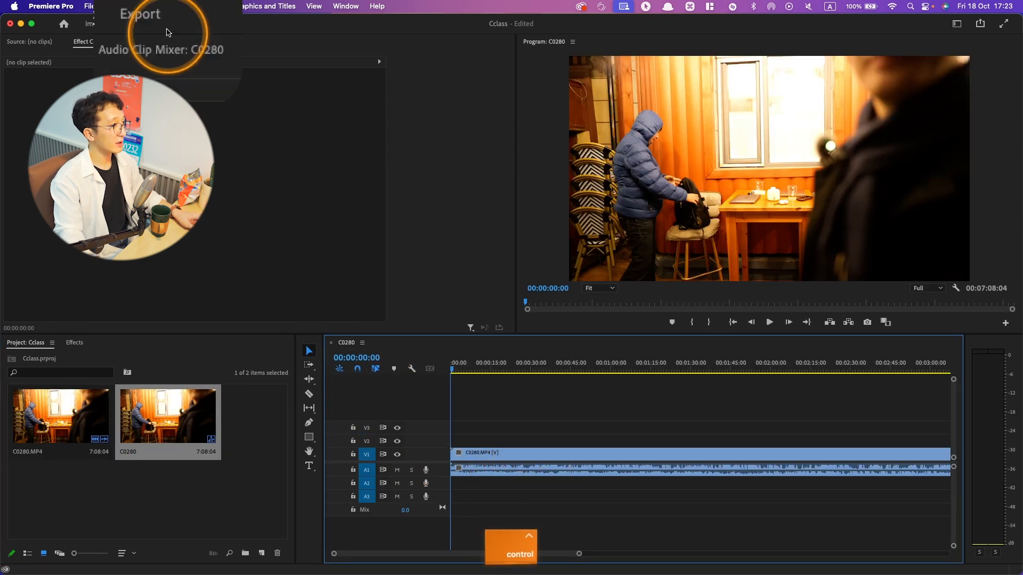
{"action": "left_click", "coordinate": [168, 6]}
{"action": "left_click", "coordinate": [169, 23]}
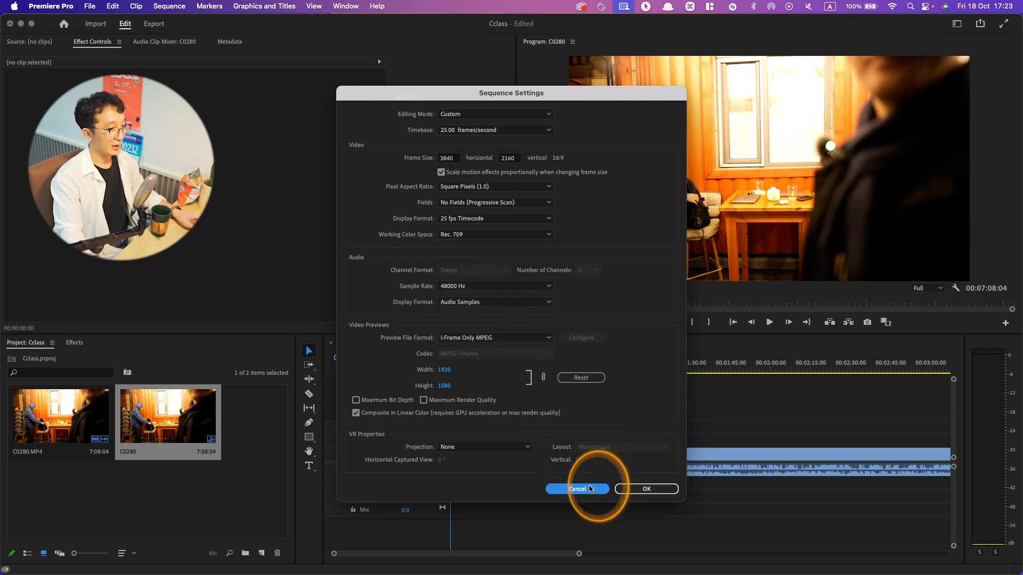
{"action": "left_click", "coordinate": [590, 489]}
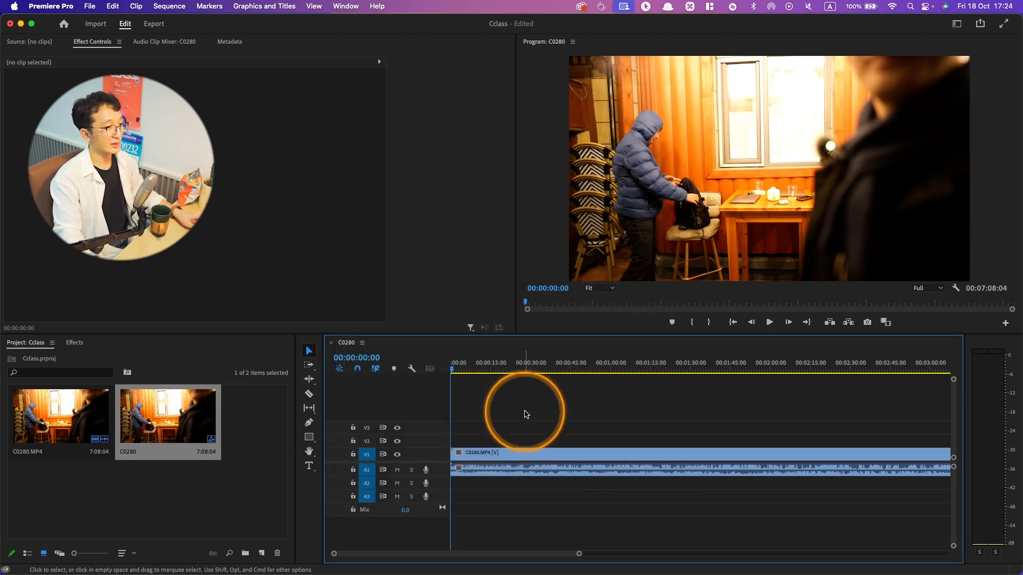
- Undo the clip placement in the C0280 sequence and create Sequence 02 with the ARRI 1080p 29.97 preset
{"action": "key", "text": "super"}
{"action": "left_click", "coordinate": [262, 553]}
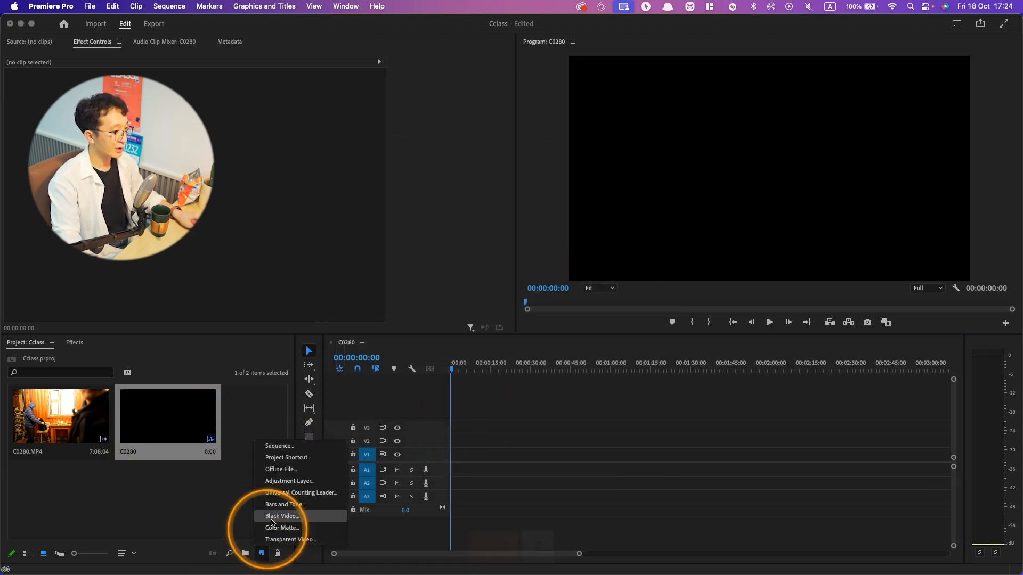
{"action": "left_click", "coordinate": [290, 441]}
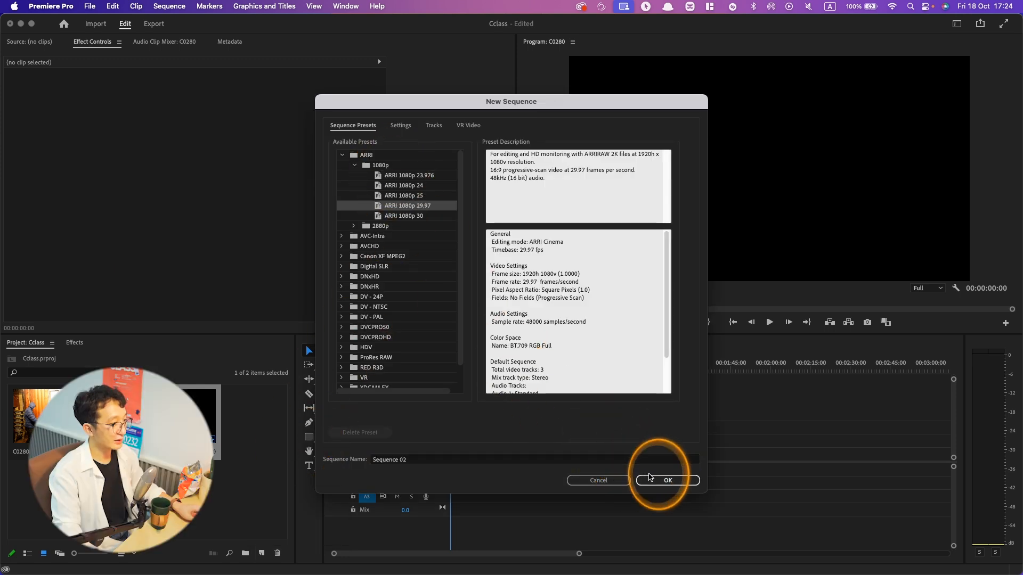
{"action": "left_click", "coordinate": [660, 480]}
- Place C0280.MP4 at the start of V1 in Sequence 02, keeping the existing sequence settings, and delete the clip
{"action": "left_click_drag", "start_coordinate": [32, 413], "coordinate": [454, 457]}
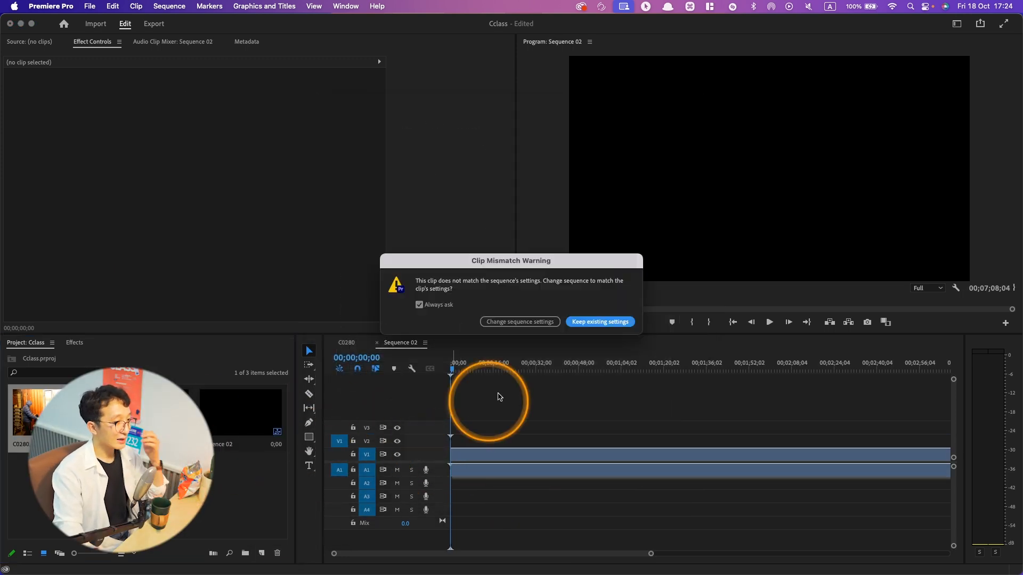
{"action": "left_click", "coordinate": [602, 321]}
{"action": "left_click", "coordinate": [501, 460]}
{"action": "left_click", "coordinate": [426, 462]}
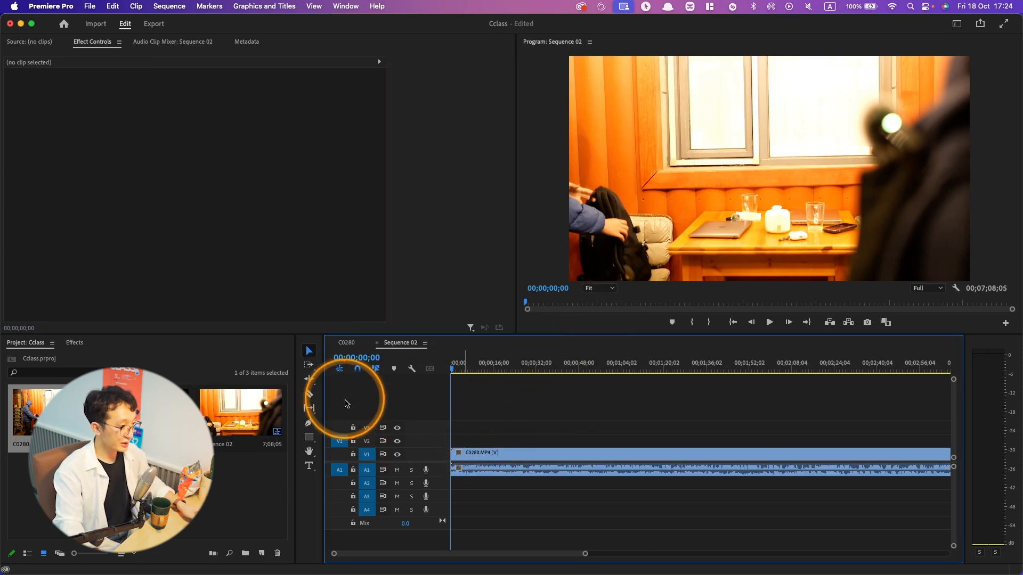
{"action": "key", "text": "ctrl"}
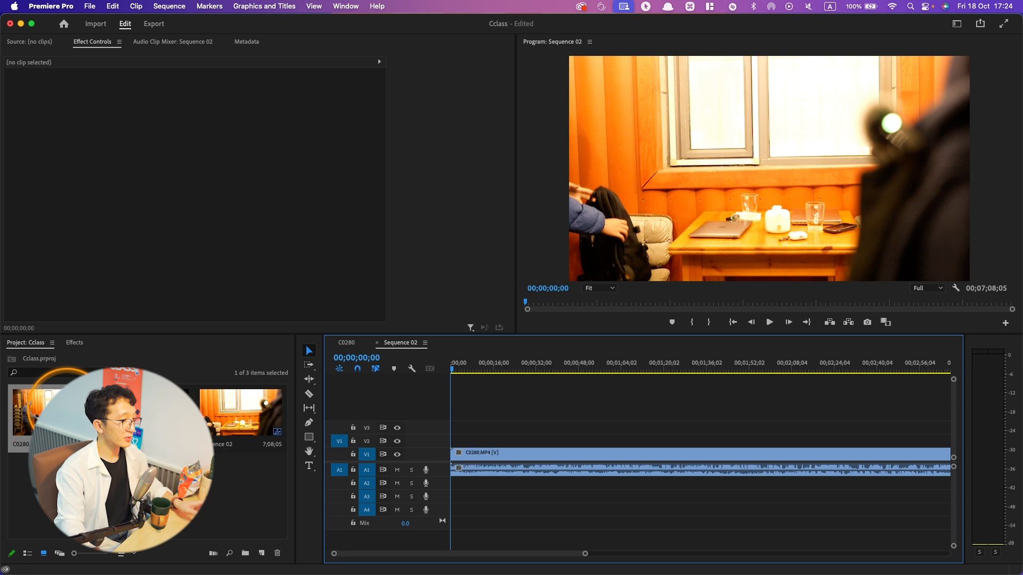
{"action": "mouse_move", "coordinate": [501, 458]}
{"action": "left_mouse_down"}
{"action": "mouse_move", "coordinate": [556, 447]}
{"action": "mouse_move", "coordinate": [520, 450]}
{"action": "mouse_move", "coordinate": [523, 440]}
{"action": "mouse_move", "coordinate": [493, 458]}
{"action": "left_mouse_up"}
{"action": "key", "text": "BackSpace"}
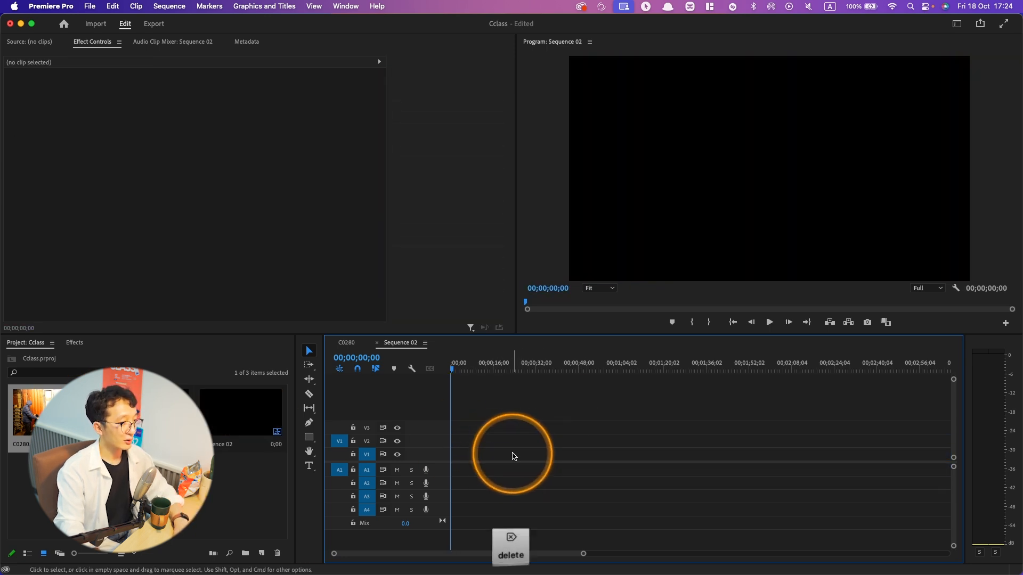
- With timeline snapping turned off, place C0280.MP4 on V1 keeping existing settings, shift it about 24 seconds along, and delete it
{"action": "left_click", "coordinate": [358, 371]}
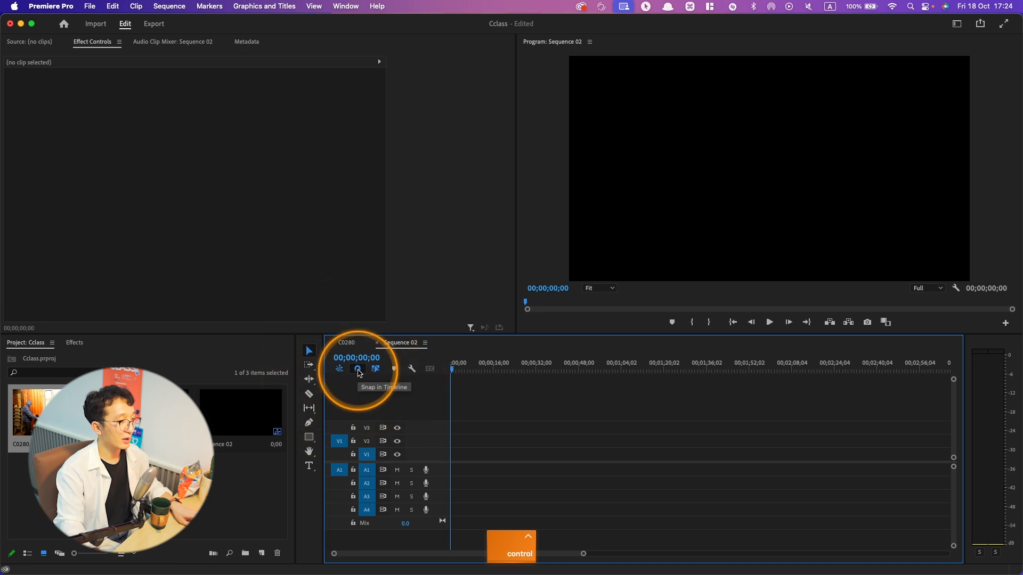
{"action": "left_click_drag", "start_coordinate": [32, 414], "coordinate": [461, 463]}
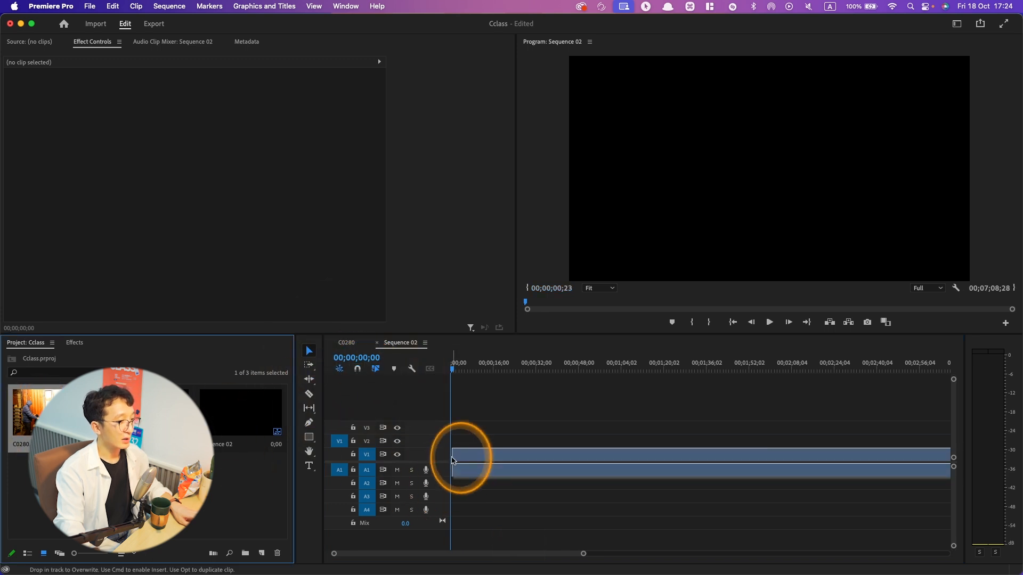
{"action": "left_click", "coordinate": [585, 323]}
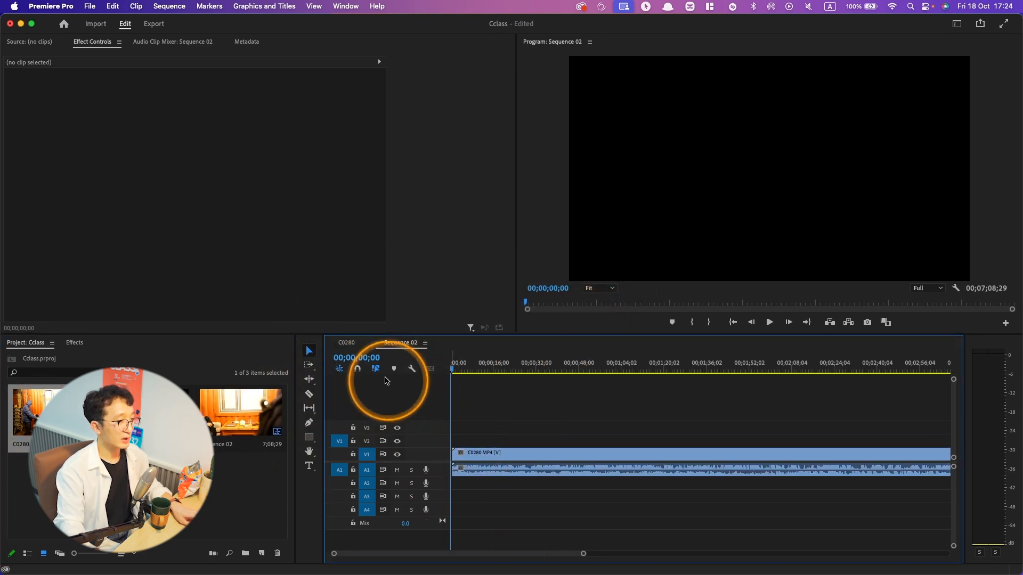
{"action": "left_click_drag", "start_coordinate": [472, 455], "coordinate": [536, 455]}
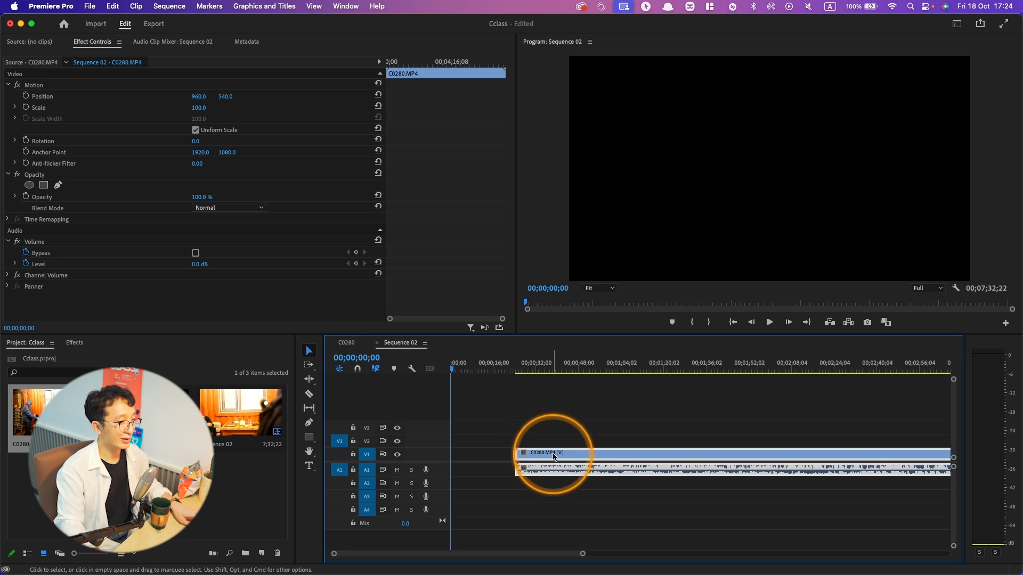
{"action": "key", "text": "ctrl+z"}
{"action": "left_click", "coordinate": [538, 453]}
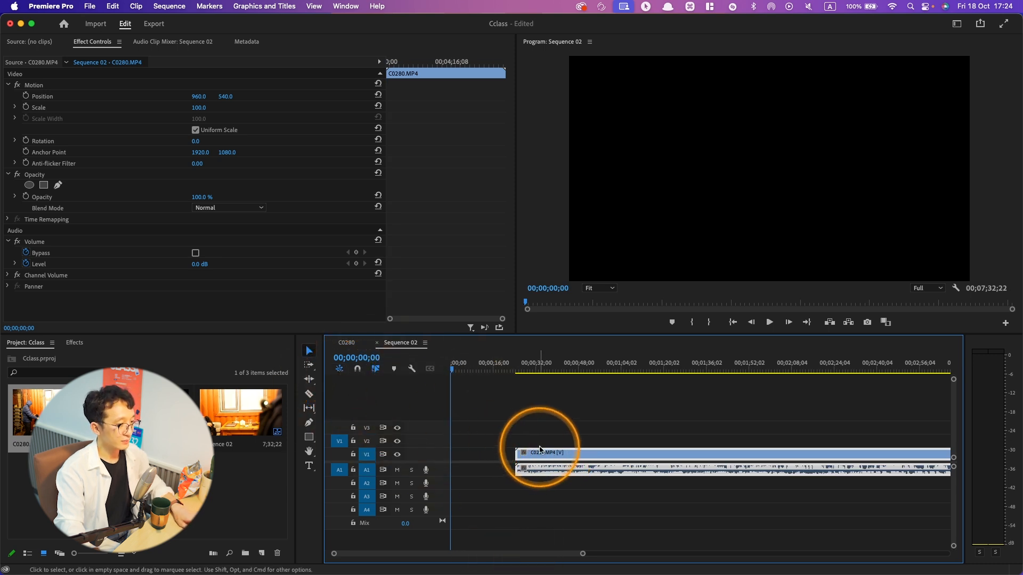
{"action": "key", "text": "Delete"}
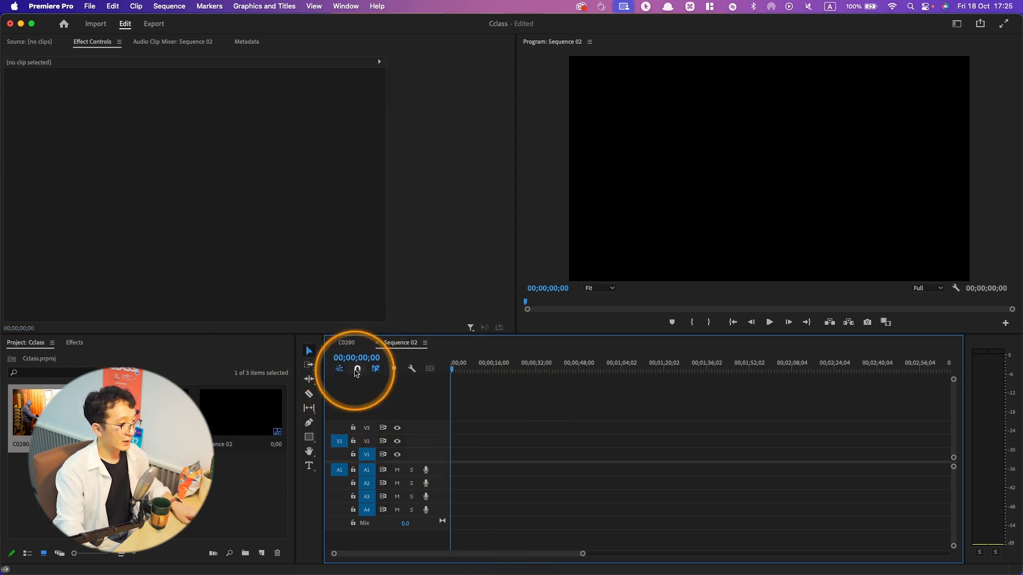
- Turn off inserting sequences as nests, place C0280.MP4 on V2 keeping the existing settings, and delete the clip
{"action": "left_click", "coordinate": [339, 368]}
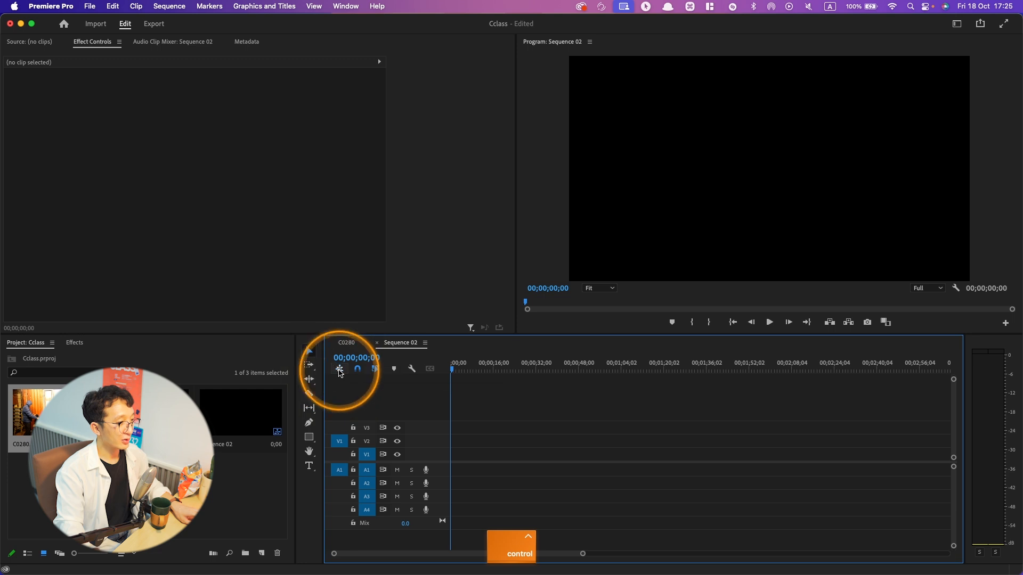
{"action": "left_click_drag", "start_coordinate": [35, 413], "coordinate": [548, 442]}
{"action": "left_click", "coordinate": [599, 321]}
{"action": "key", "text": "ctrl+z"}
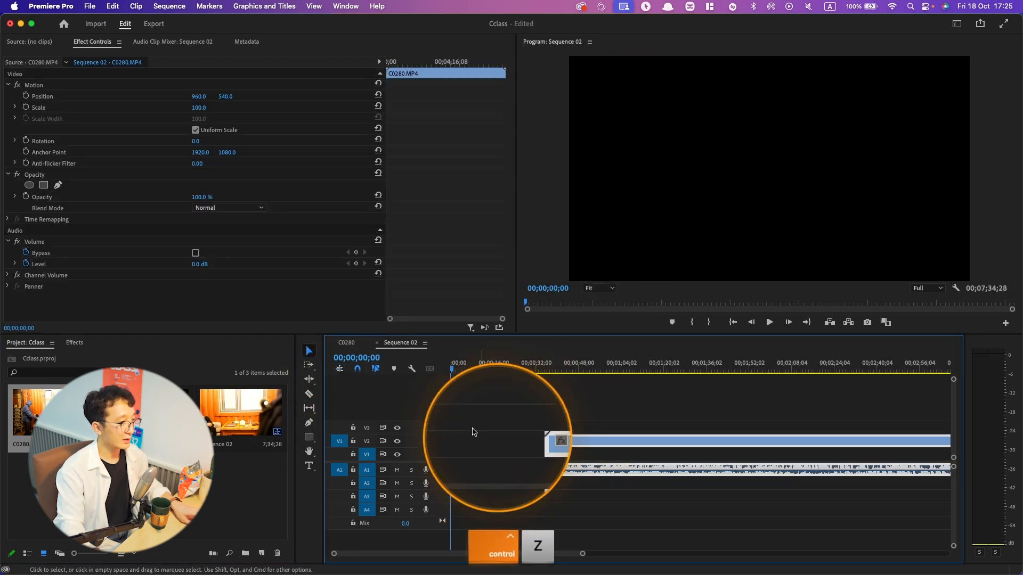
{"action": "left_click", "coordinate": [554, 440]}
{"action": "key", "text": "Delete"}
- With linked selection off, place C0280.MP4 at the start of V2, shift only its video about 18 seconds, and delete the clip
{"action": "left_click_drag", "start_coordinate": [35, 412], "coordinate": [452, 471]}
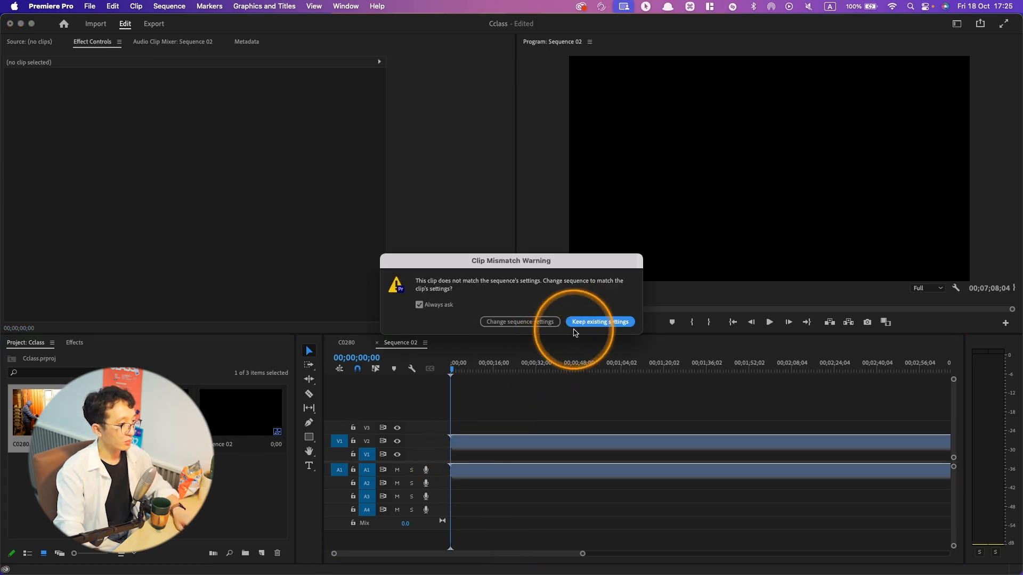
{"action": "left_click", "coordinate": [599, 322]}
{"action": "left_click_drag", "start_coordinate": [490, 440], "coordinate": [541, 446]}
{"action": "key", "text": "super+z"}
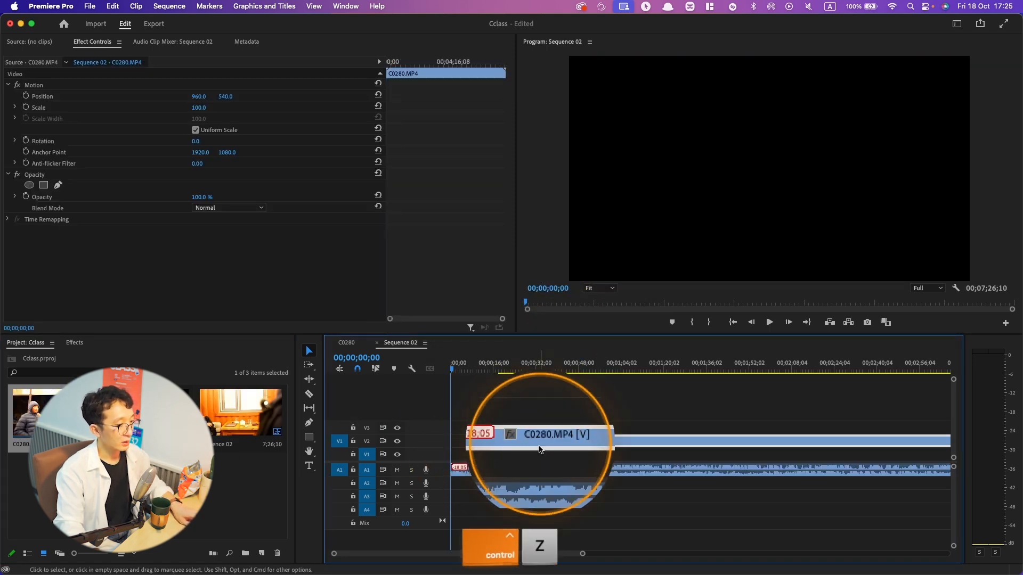
{"action": "key", "text": "Delete"}
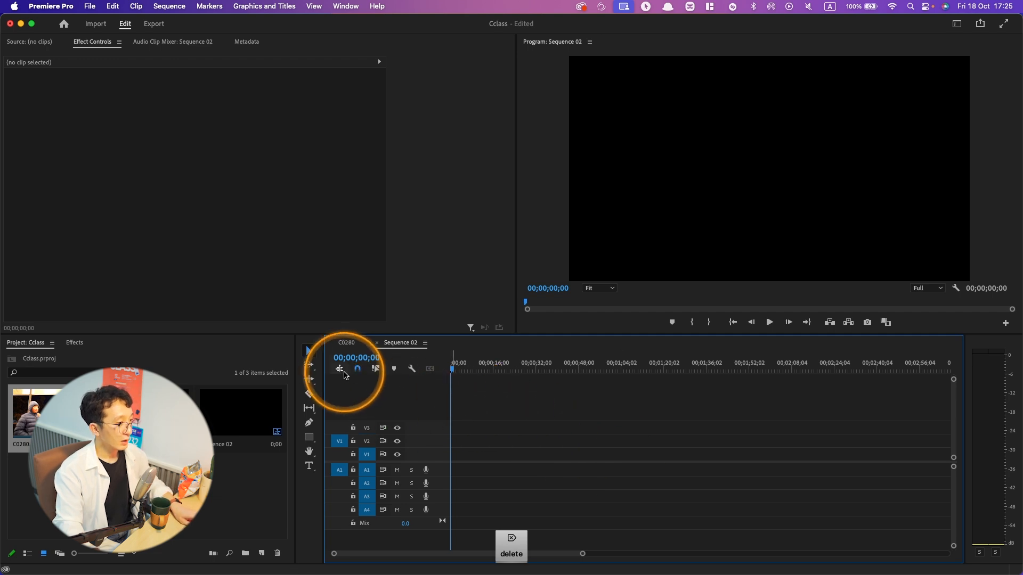
- Set linked selection off and place C0280.MP4 at the start of V1 in Sequence 02, keeping the existing sequence settings
{"action": "key", "text": "ctrl"}
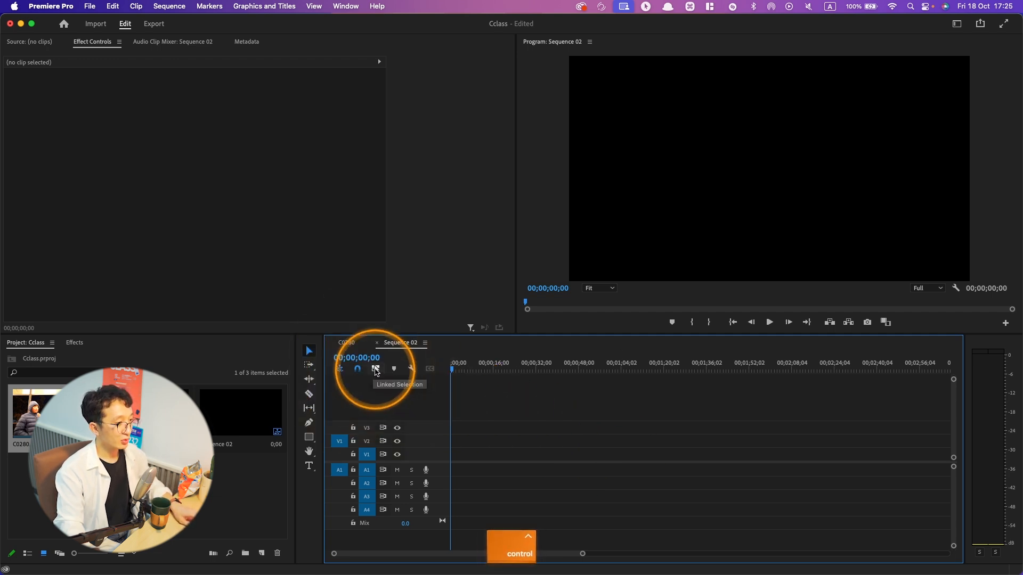
{"action": "left_click", "coordinate": [378, 369]}
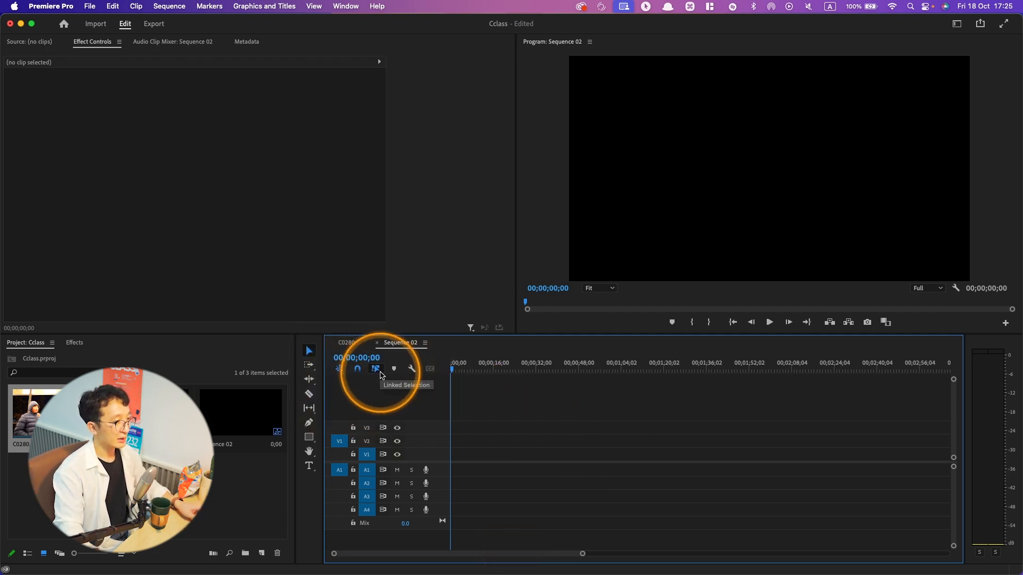
{"action": "left_click_drag", "start_coordinate": [38, 413], "coordinate": [452, 464]}
{"action": "left_click", "coordinate": [604, 322]}
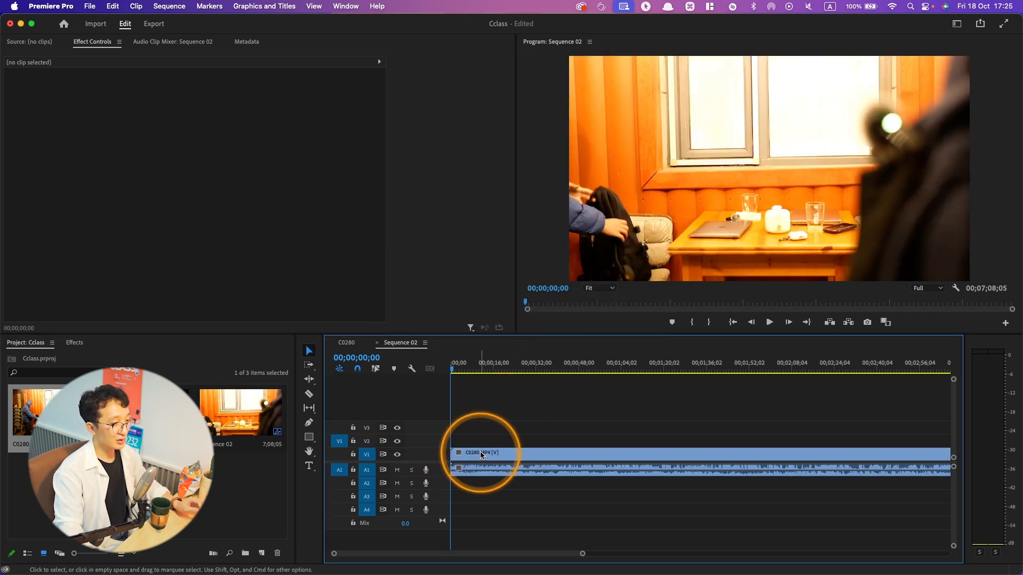
- Select the clip's video part alone, move the playhead to 00;00;09;00, and marquee-select the video and audio parts together
{"action": "mouse_move", "coordinate": [496, 452]}
{"action": "left_mouse_down"}
{"action": "mouse_move", "coordinate": [573, 455]}
{"action": "mouse_move", "coordinate": [493, 457]}
{"action": "left_mouse_up"}
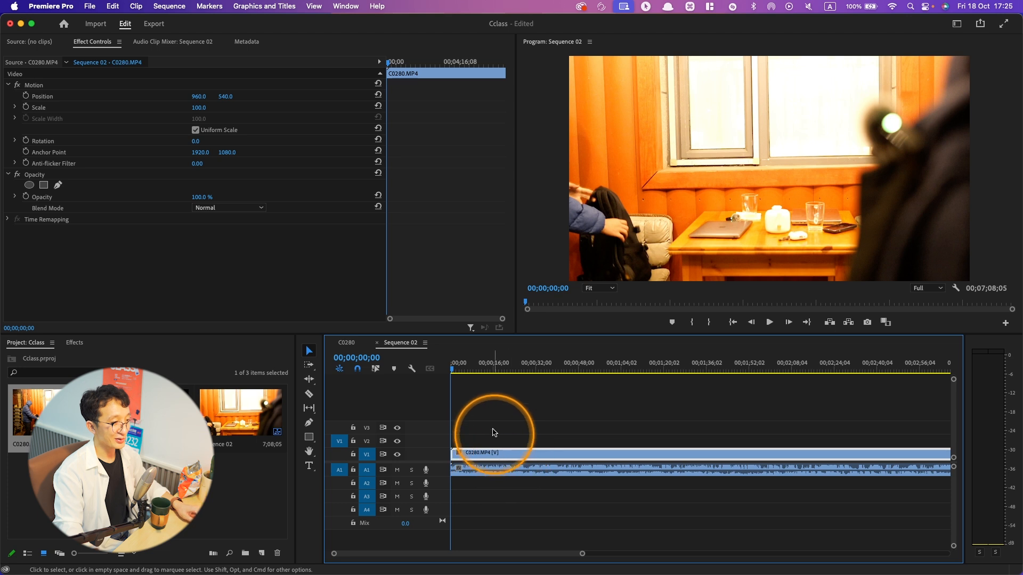
{"action": "left_click", "coordinate": [475, 368]}
{"action": "left_click", "coordinate": [493, 465]}
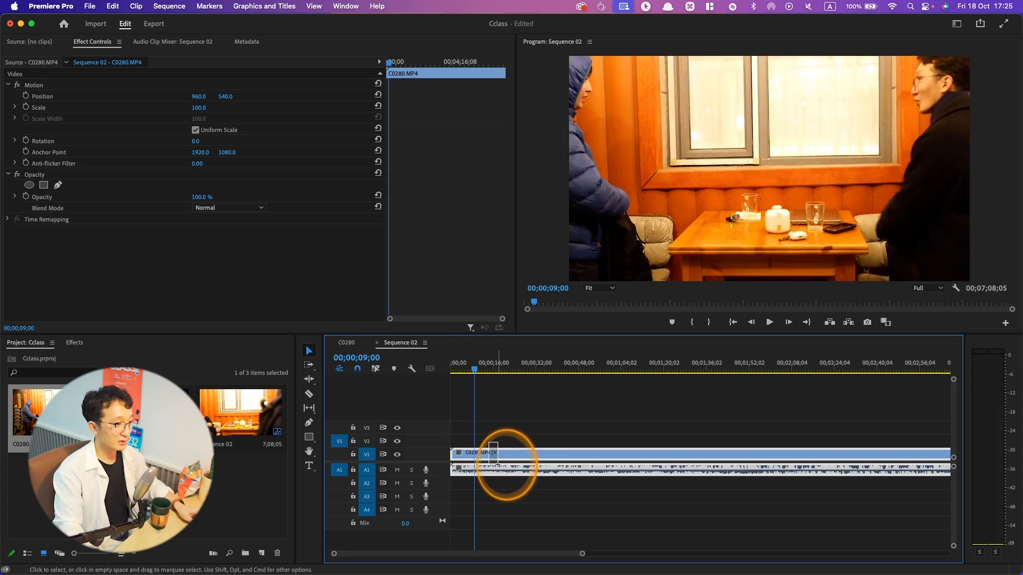
- Replace the timeline clip with C0280.MP4 at the start of V1, with linked selection on and the existing sequence settings kept
{"action": "right_click", "coordinate": [503, 453]}
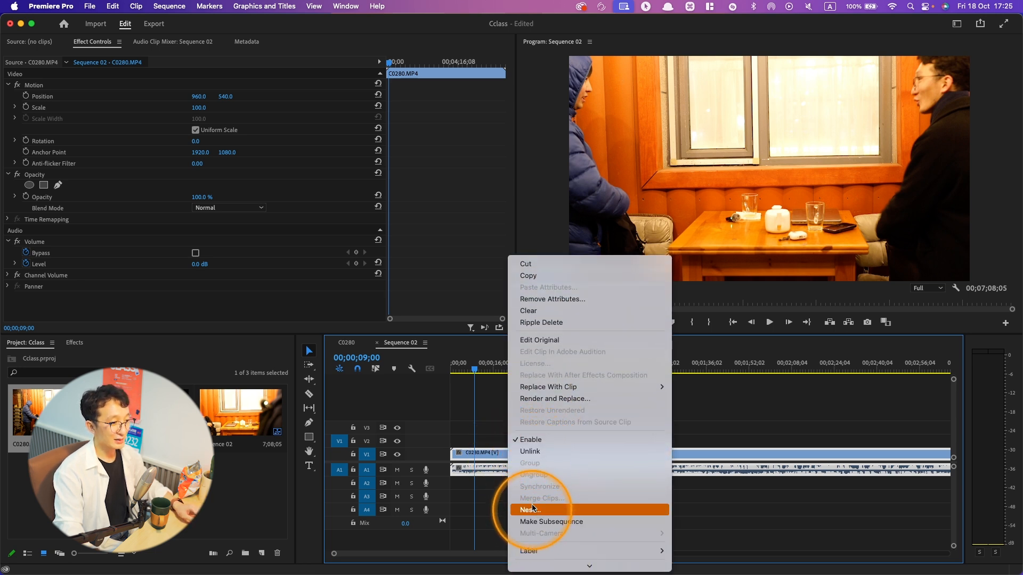
{"action": "left_click", "coordinate": [537, 452]}
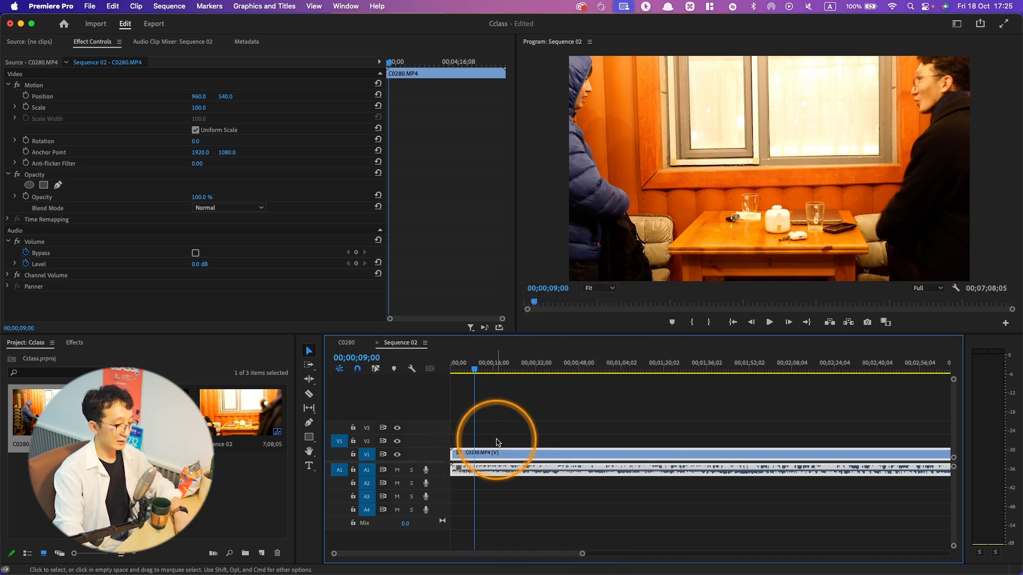
{"action": "key", "text": "BackSpace"}
{"action": "left_click", "coordinate": [376, 369]}
{"action": "left_click_drag", "start_coordinate": [189, 413], "coordinate": [473, 454]}
{"action": "left_click", "coordinate": [598, 320]}
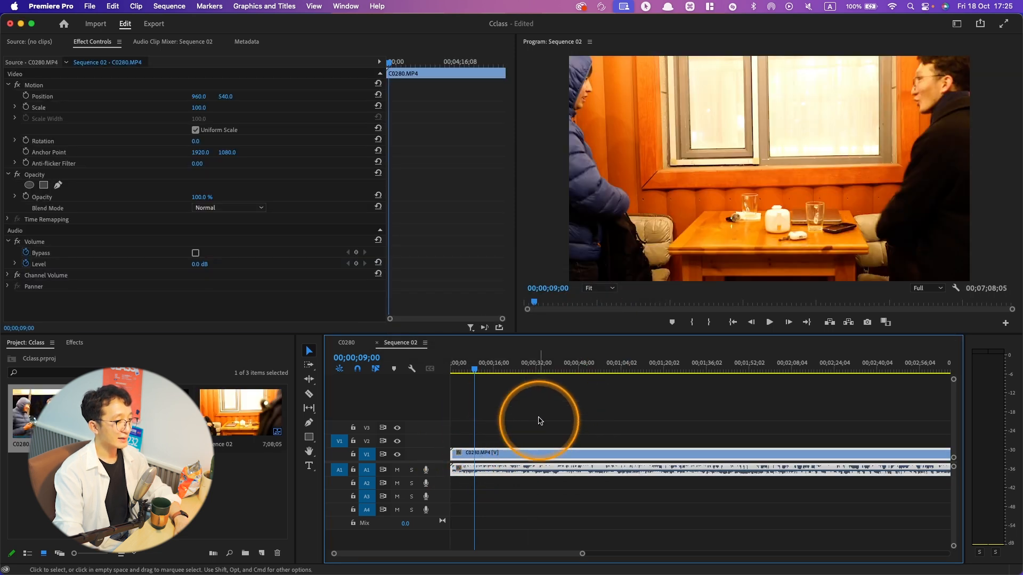
- Unlink C0280.MP4's video from its audio, shift only the video to start at 00;00;09;00, and undo the shift
{"action": "right_click", "coordinate": [494, 456]}
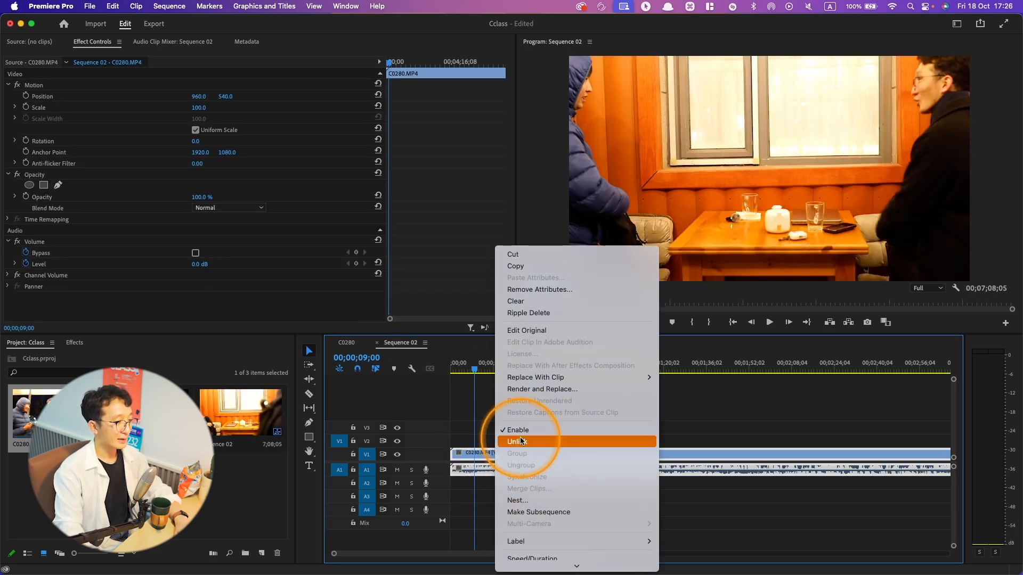
{"action": "left_click", "coordinate": [521, 441]}
{"action": "left_click", "coordinate": [491, 438]}
{"action": "left_click_drag", "start_coordinate": [510, 452], "coordinate": [535, 449]}
{"action": "key", "text": "ctrl+z"}
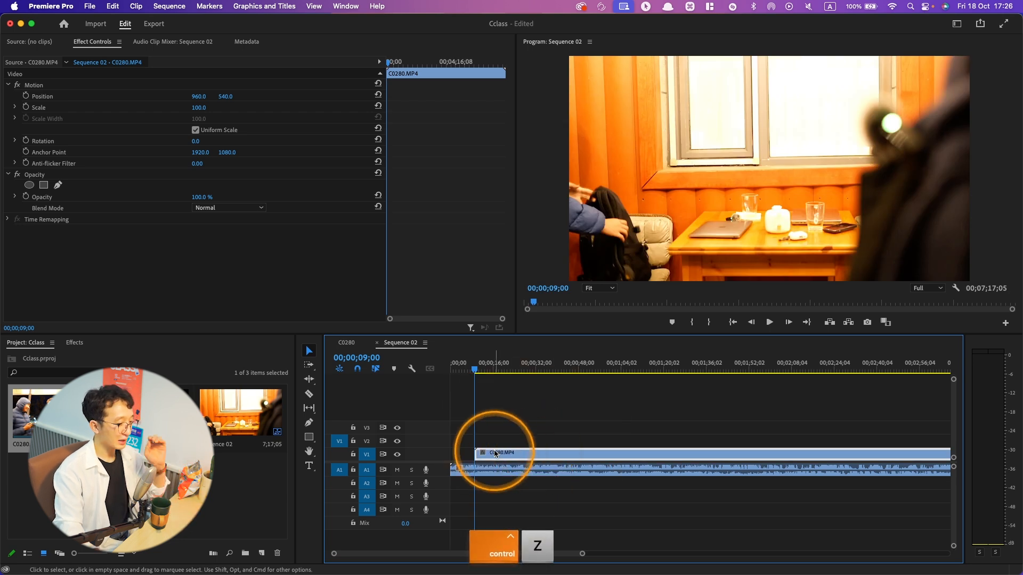
{"action": "key", "text": "ctrl+z"}
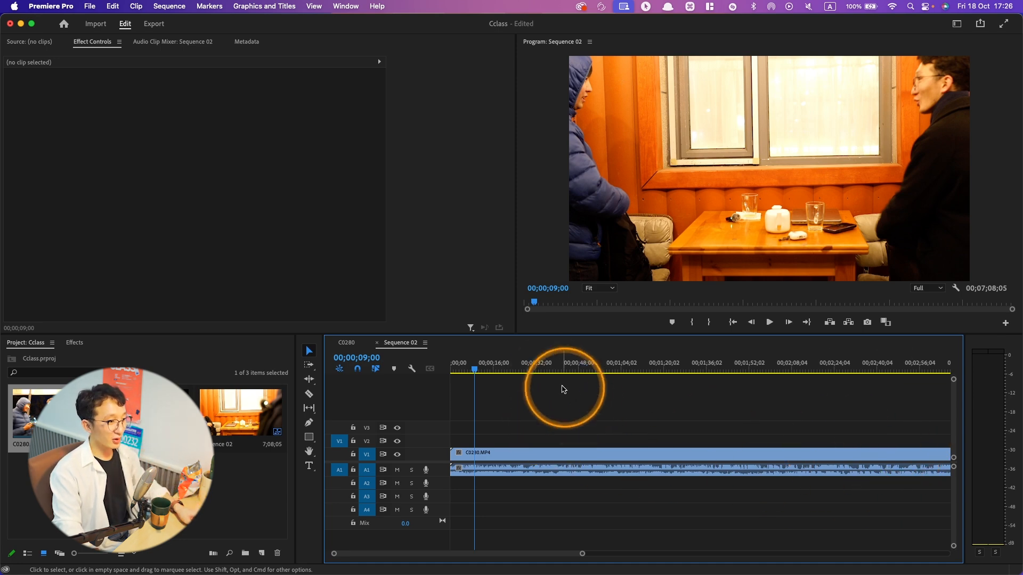
- Play Sequence 02 from several points up to 00;02;42;17 and return the playhead to about 00;00;09;18
{"action": "key", "text": "space"}
{"action": "left_click", "coordinate": [796, 365]}
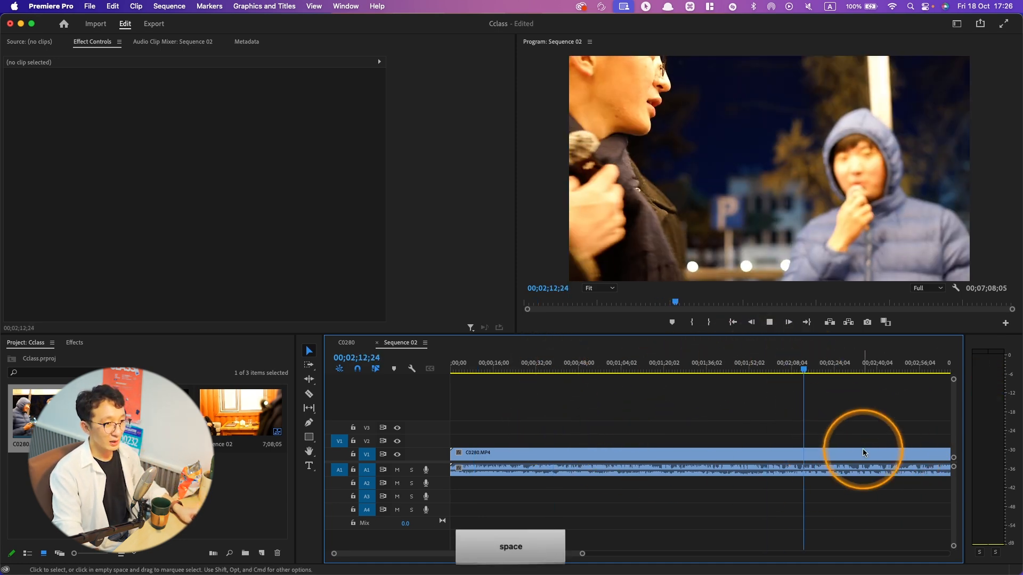
{"action": "key", "text": "space"}
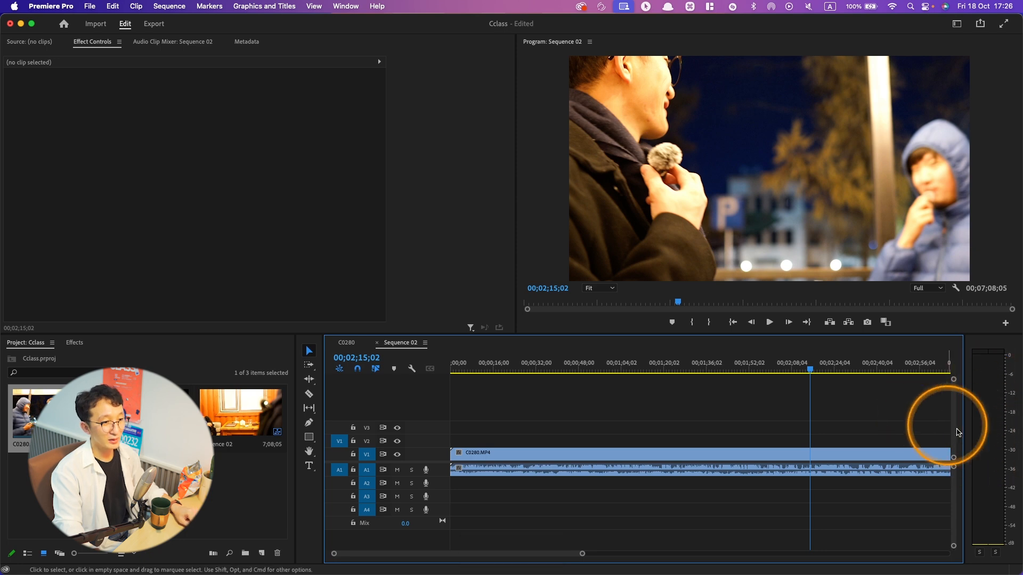
{"action": "key", "text": "space"}
{"action": "left_click", "coordinate": [883, 365]}
{"action": "left_click", "coordinate": [844, 452]}
{"action": "key", "text": "super+s"}
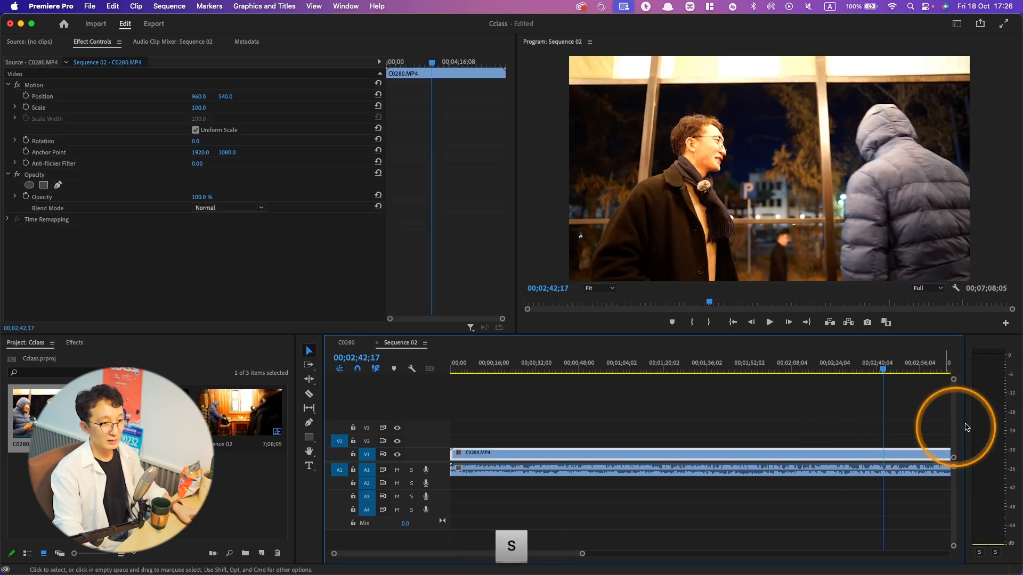
{"action": "key", "text": "space"}
{"action": "left_click_drag", "start_coordinate": [746, 370], "coordinate": [706, 370]}
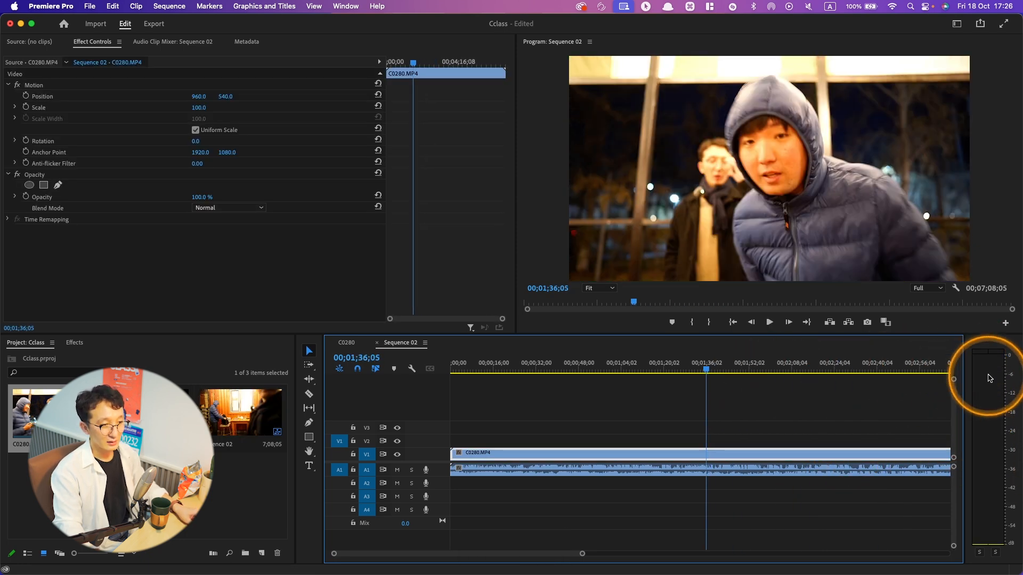
{"action": "key", "text": "space"}
{"action": "key", "text": "space"}
{"action": "left_click", "coordinate": [475, 367]}
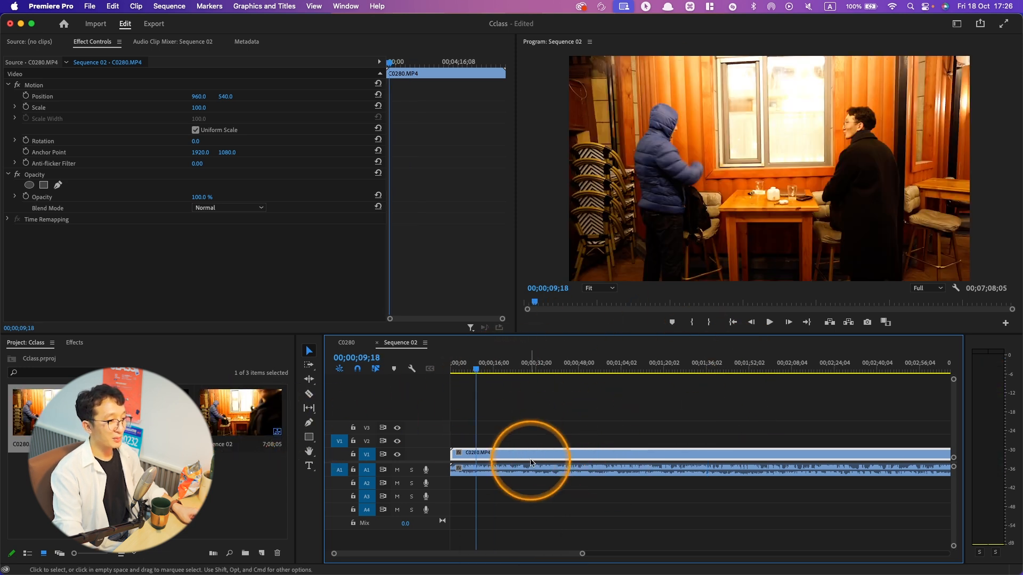
- With the playhead at 00;01;03;18, try 10% and 75% zoom in the program monitor and return it to Fit
{"action": "left_click_drag", "start_coordinate": [477, 372], "coordinate": [619, 368]}
{"action": "left_click", "coordinate": [599, 288]}
{"action": "left_click", "coordinate": [598, 313]}
{"action": "left_click", "coordinate": [591, 287]}
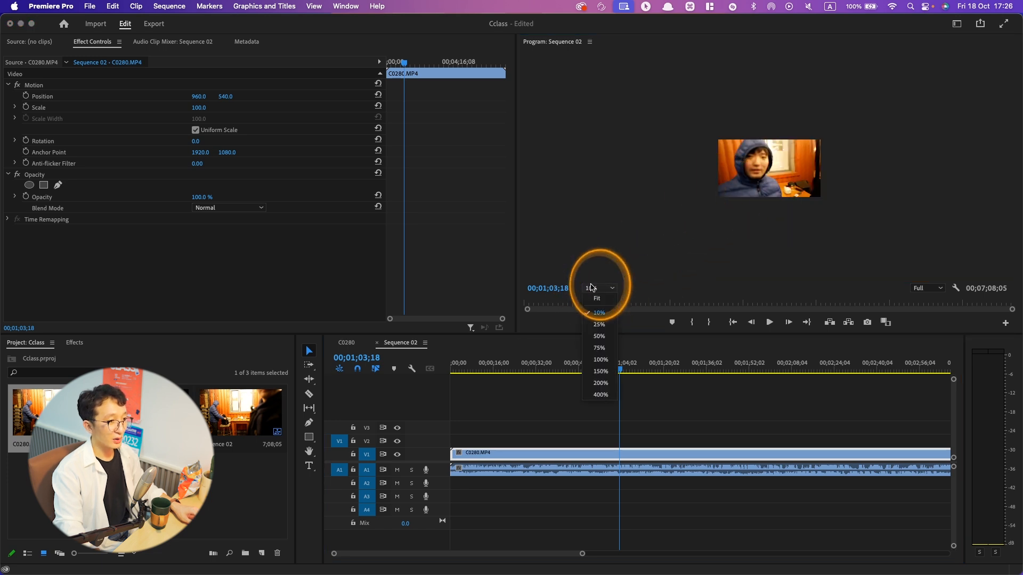
{"action": "left_click", "coordinate": [600, 348]}
{"action": "left_click", "coordinate": [595, 288]}
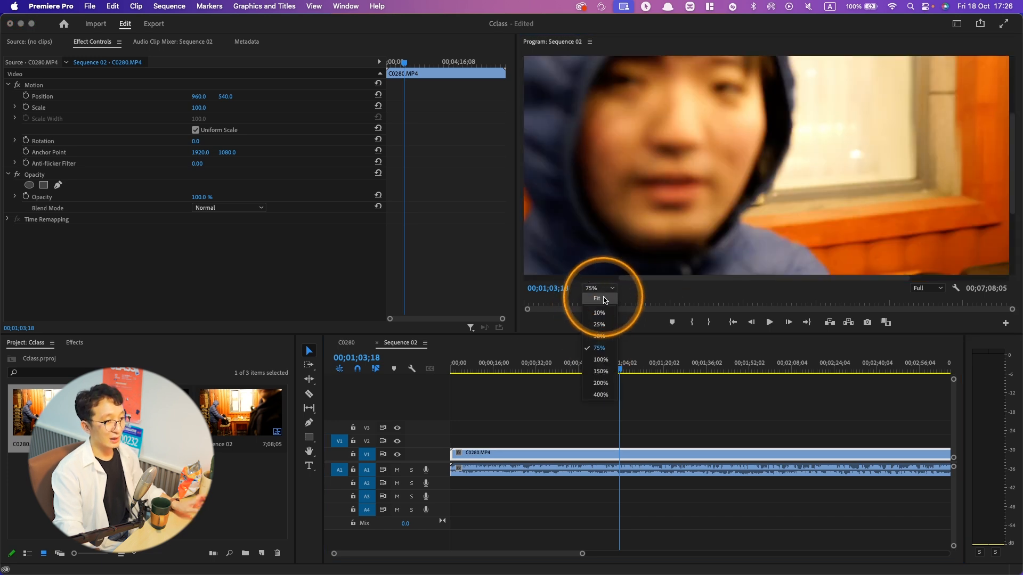
{"action": "left_click", "coordinate": [603, 300]}
- Scrub the playhead to 00;00;51;10 and set the program monitor's playback resolution to 1/4
{"action": "left_click_drag", "start_coordinate": [620, 367], "coordinate": [569, 368]}
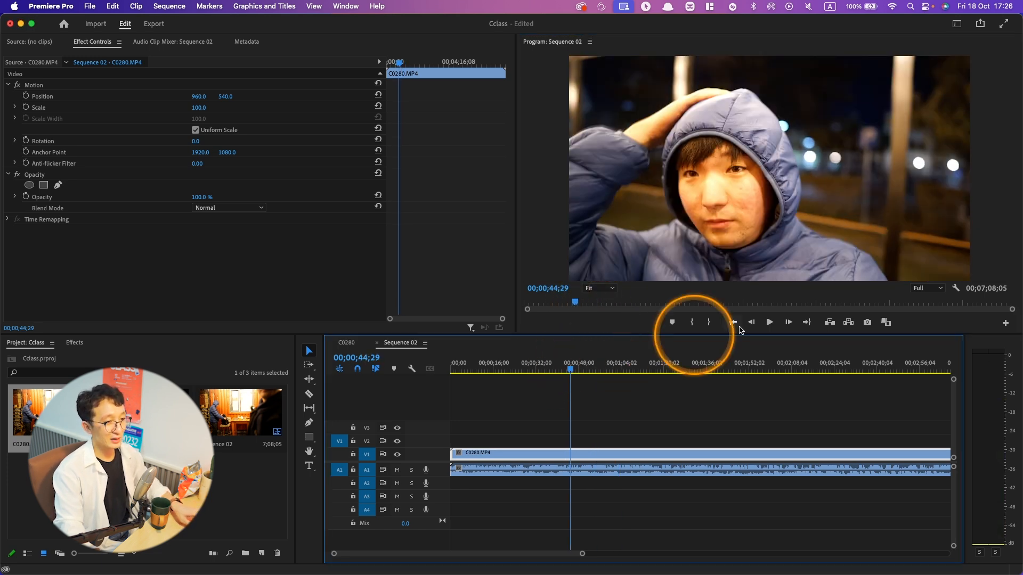
{"action": "left_click", "coordinate": [925, 288]}
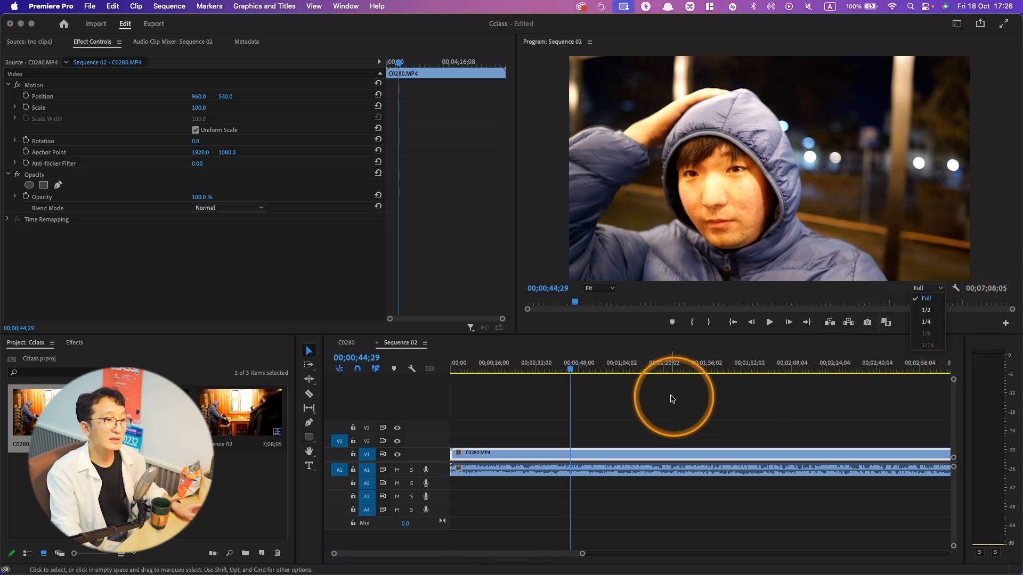
{"action": "left_click", "coordinate": [584, 367]}
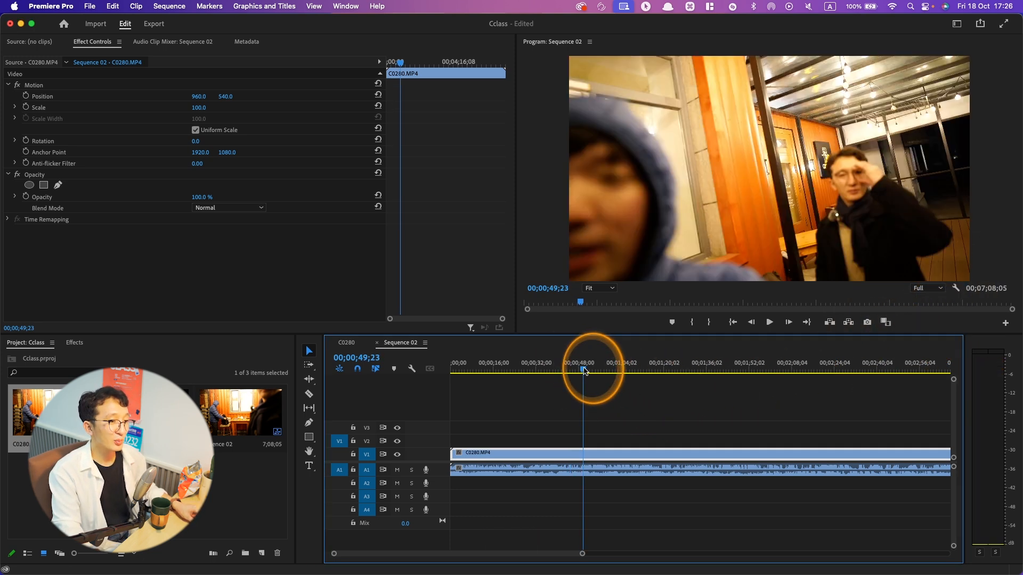
{"action": "left_click_drag", "start_coordinate": [585, 372], "coordinate": [582, 371]}
{"action": "left_click", "coordinate": [586, 367]}
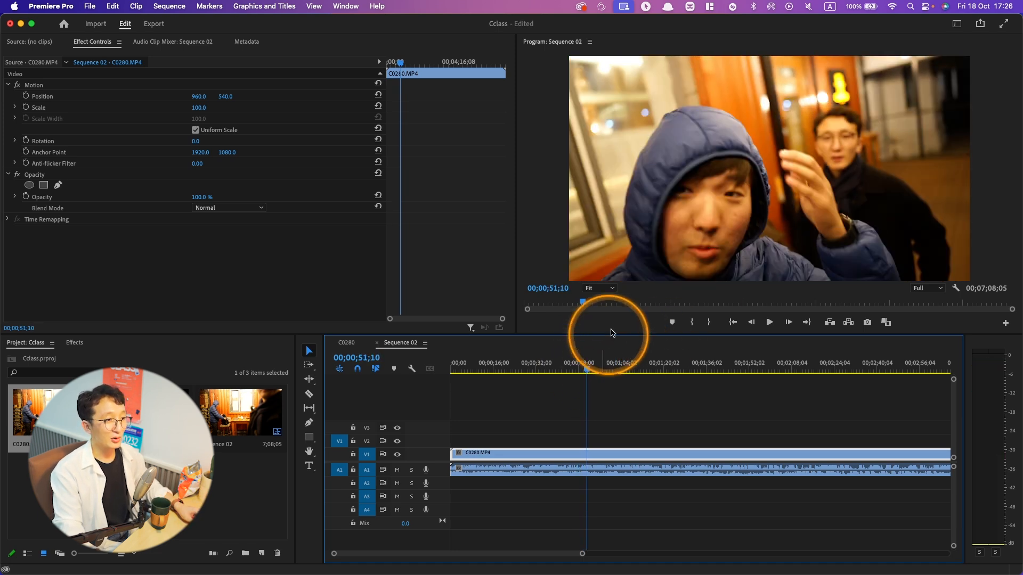
{"action": "left_click", "coordinate": [918, 302]}
{"action": "left_click", "coordinate": [922, 289]}
{"action": "left_click", "coordinate": [926, 323]}
- Scrub the second half of Sequence 02 at the reduced playback resolution, ending at 00;04;47;04
{"action": "left_click", "coordinate": [672, 368]}
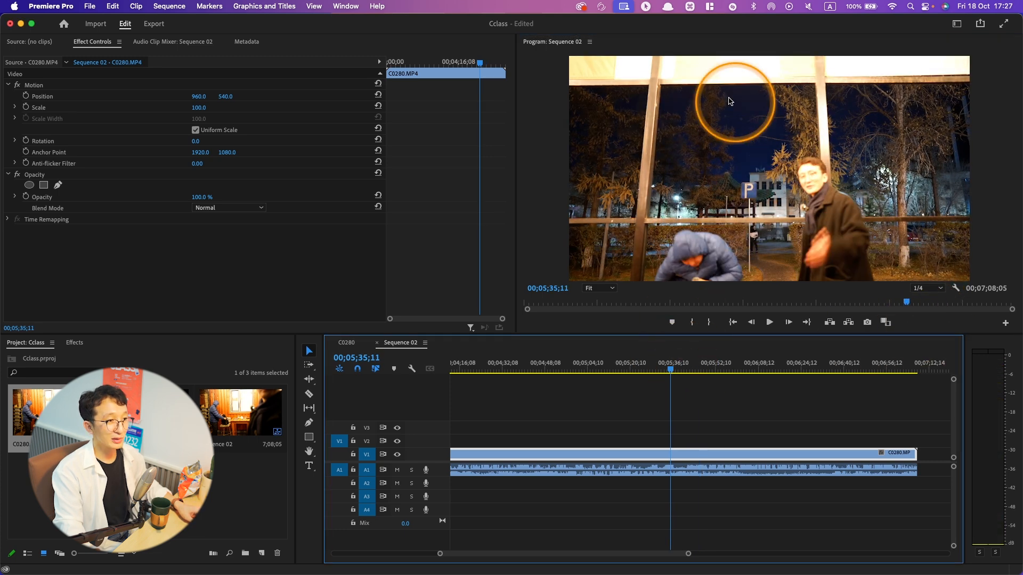
{"action": "left_click", "coordinate": [638, 369]}
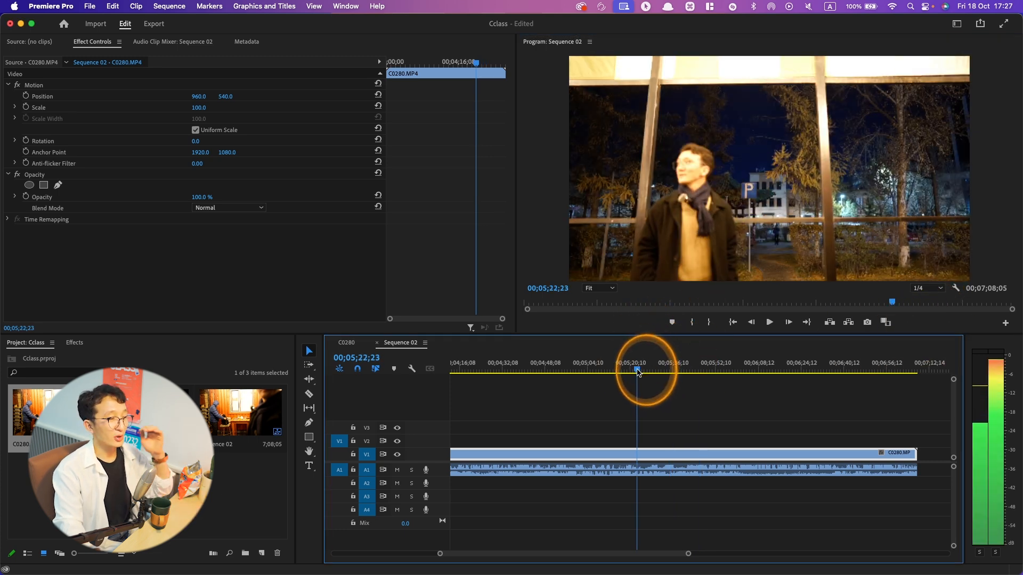
{"action": "left_click_drag", "start_coordinate": [638, 371], "coordinate": [542, 372]}
{"action": "left_click", "coordinate": [610, 188]}
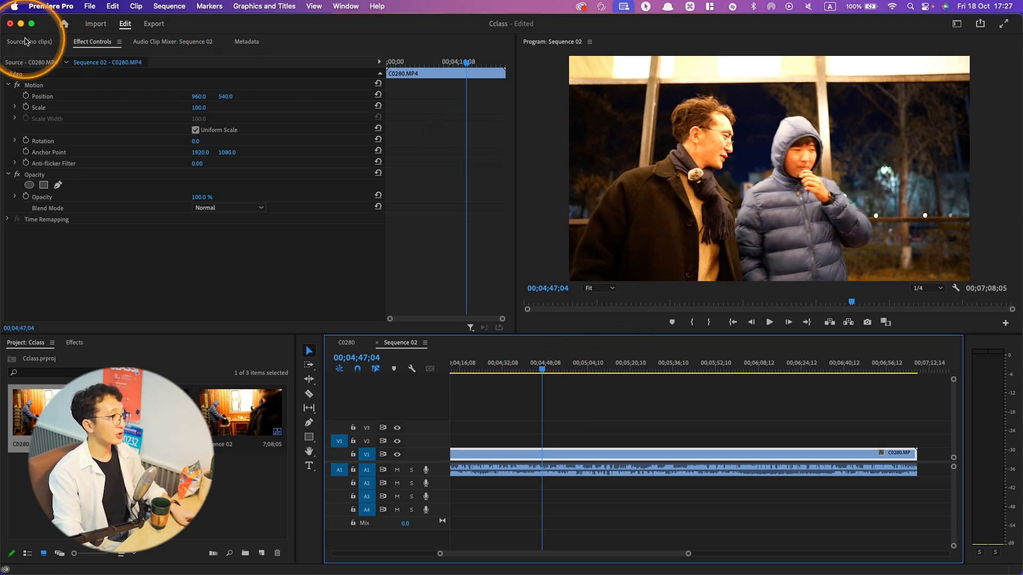
- View the Effect Controls, Audio Clip Mixer and Metadata panels, and close the Metadata panel
{"action": "left_click", "coordinate": [91, 48]}
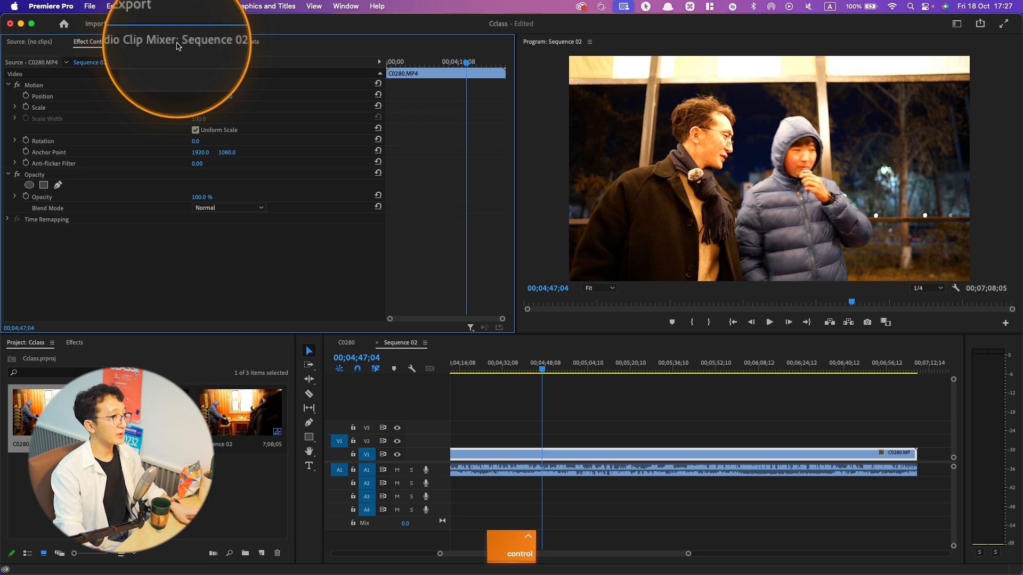
{"action": "left_click", "coordinate": [177, 46]}
{"action": "left_click", "coordinate": [252, 47]}
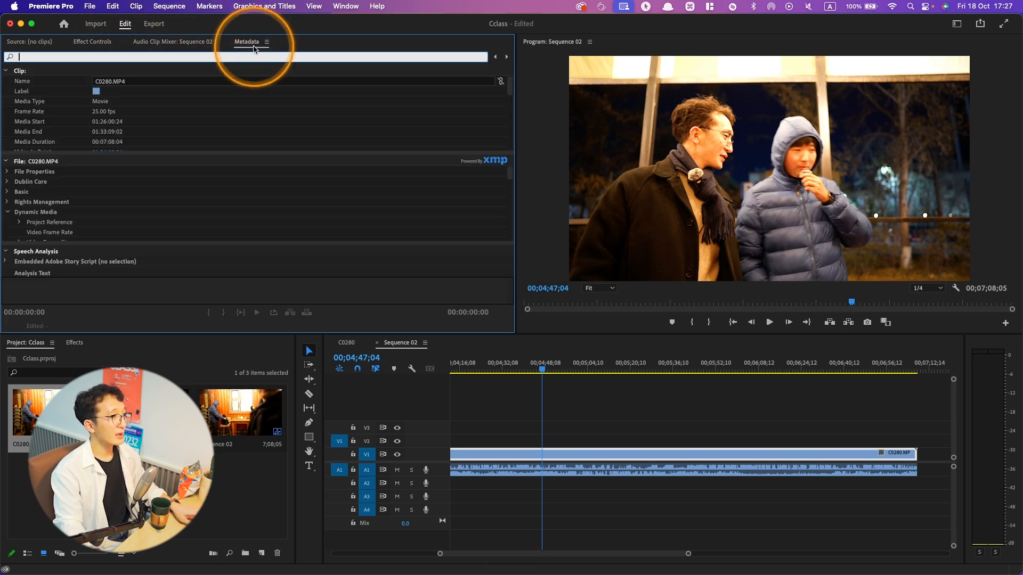
{"action": "left_click", "coordinate": [267, 41]}
{"action": "left_click", "coordinate": [288, 50]}
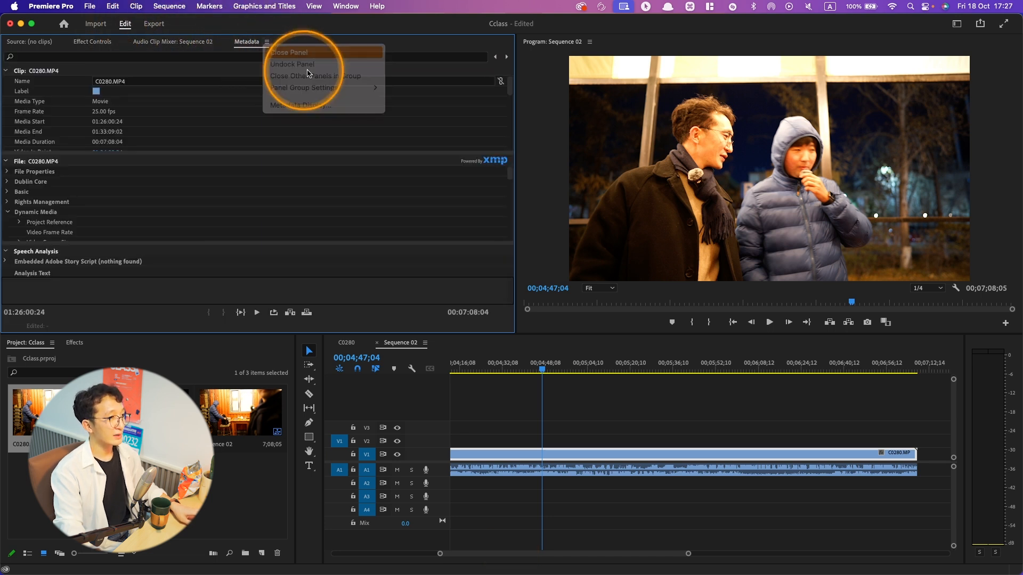
- Show the Essential Graphics panel, dock it beside the Audio Clip Mixer, and narrow that panel group to enlarge the program monitor
{"action": "left_click", "coordinate": [344, 6], "text": "ctrl"}
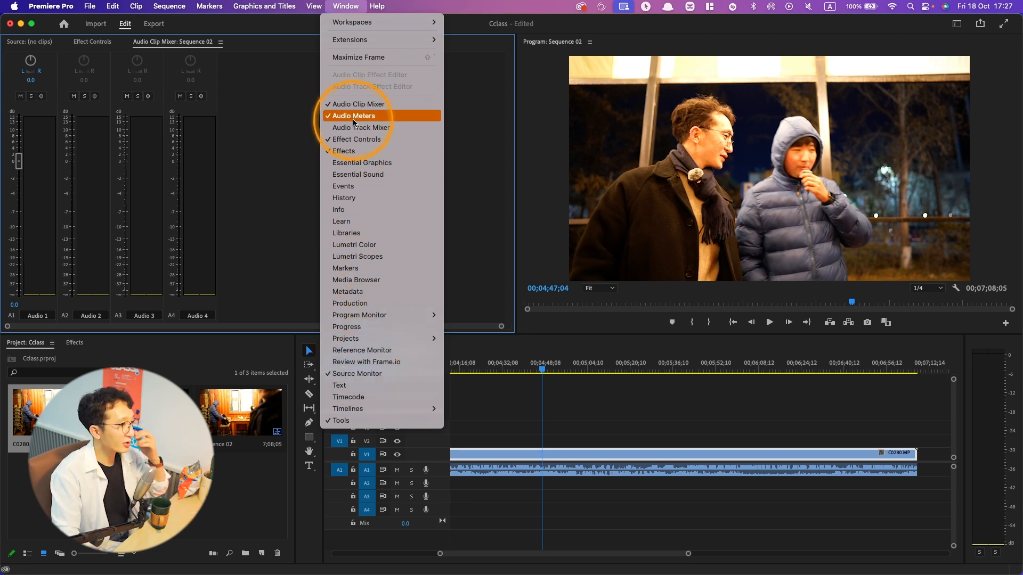
{"action": "left_click", "coordinate": [362, 164]}
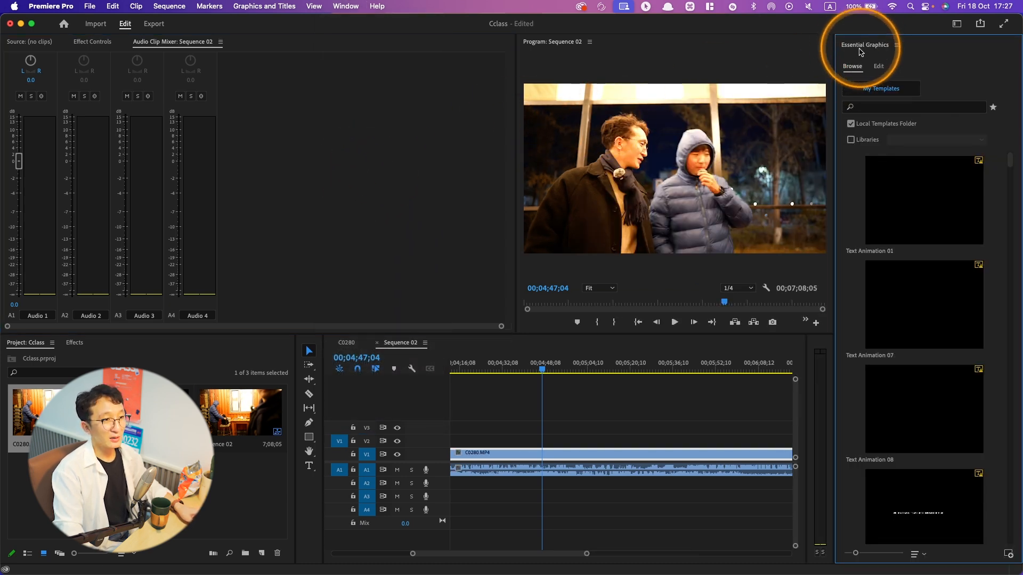
{"action": "left_click_drag", "start_coordinate": [869, 48], "coordinate": [227, 45]}
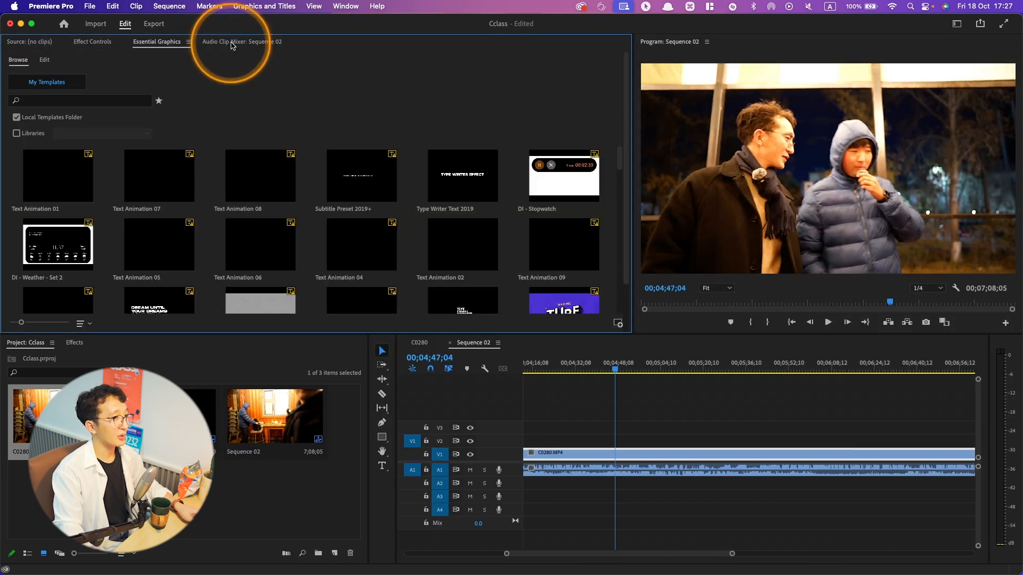
{"action": "left_click_drag", "start_coordinate": [630, 116], "coordinate": [400, 117]}
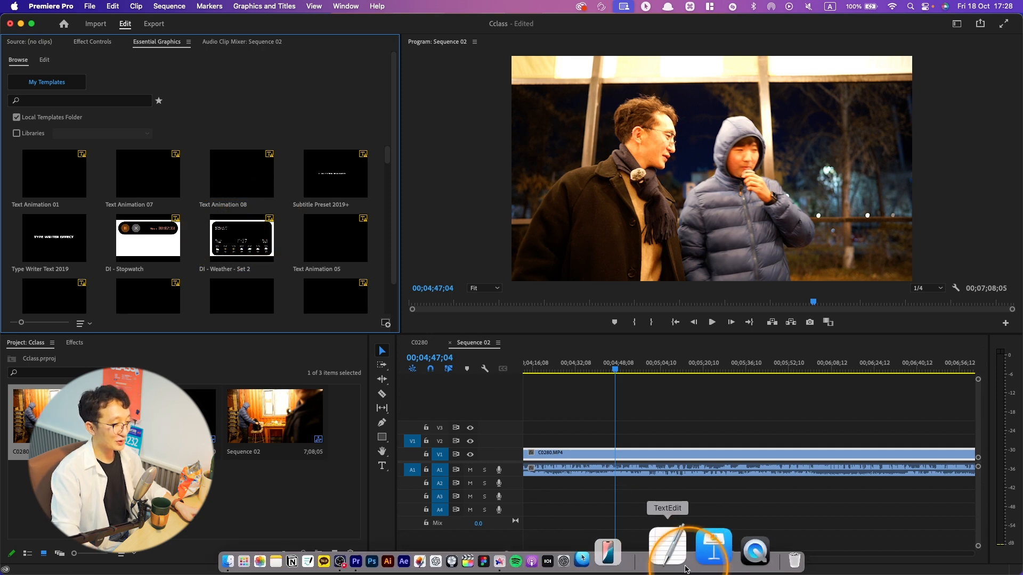
- Browse the motion graphics templates and place RVFX Cinematic Title 02 on V2 at about 00;04;15
{"action": "scroll", "coordinate": [245, 181], "scroll_direction": "down", "scroll_amount": 10}
{"action": "scroll", "coordinate": [208, 173], "scroll_direction": "down", "scroll_amount": 3}
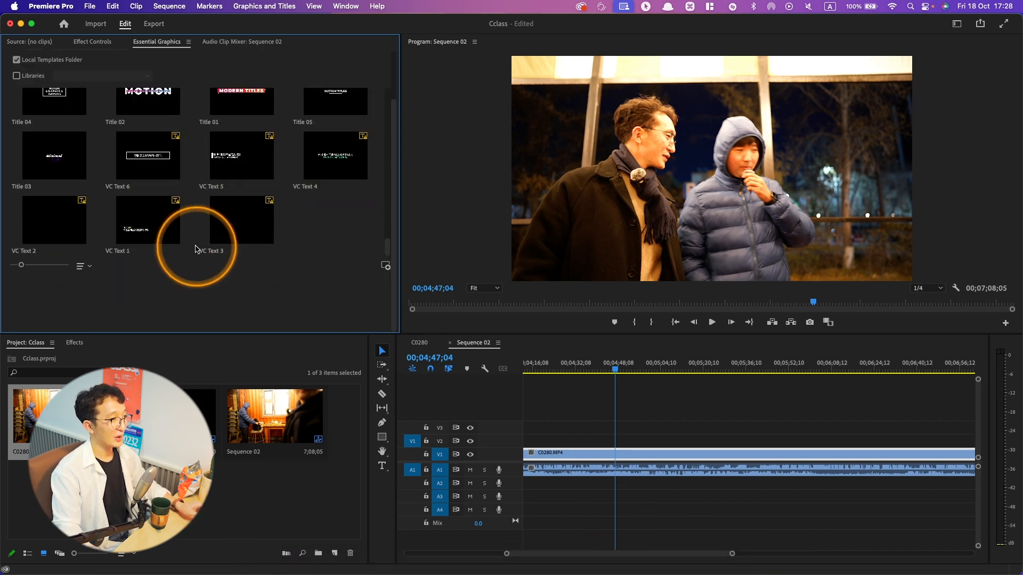
{"action": "scroll", "coordinate": [246, 231], "scroll_direction": "up", "scroll_amount": 10}
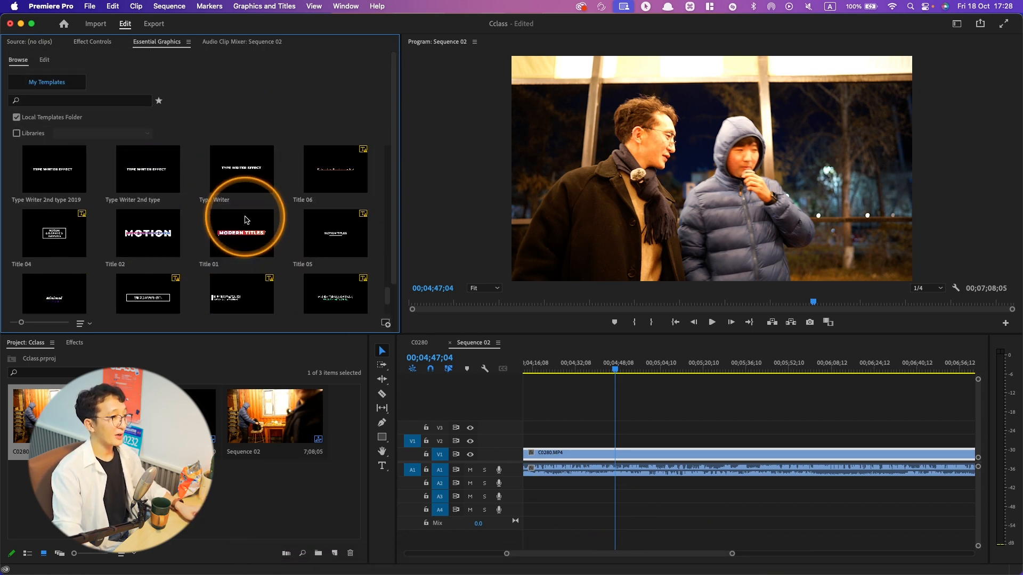
{"action": "scroll", "coordinate": [246, 231], "scroll_direction": "down", "scroll_amount": 5}
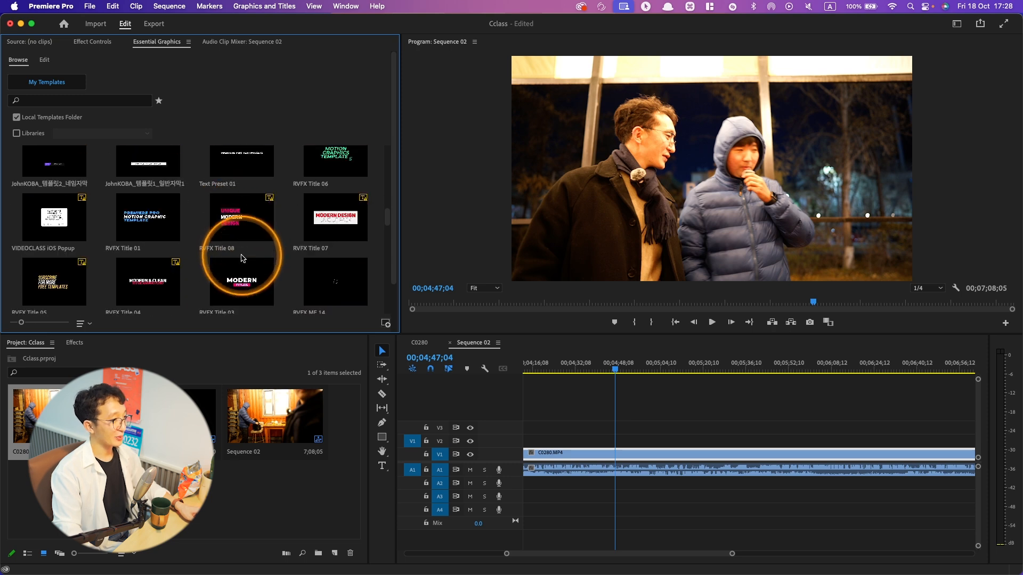
{"action": "scroll", "coordinate": [238, 216], "scroll_direction": "down", "scroll_amount": 3}
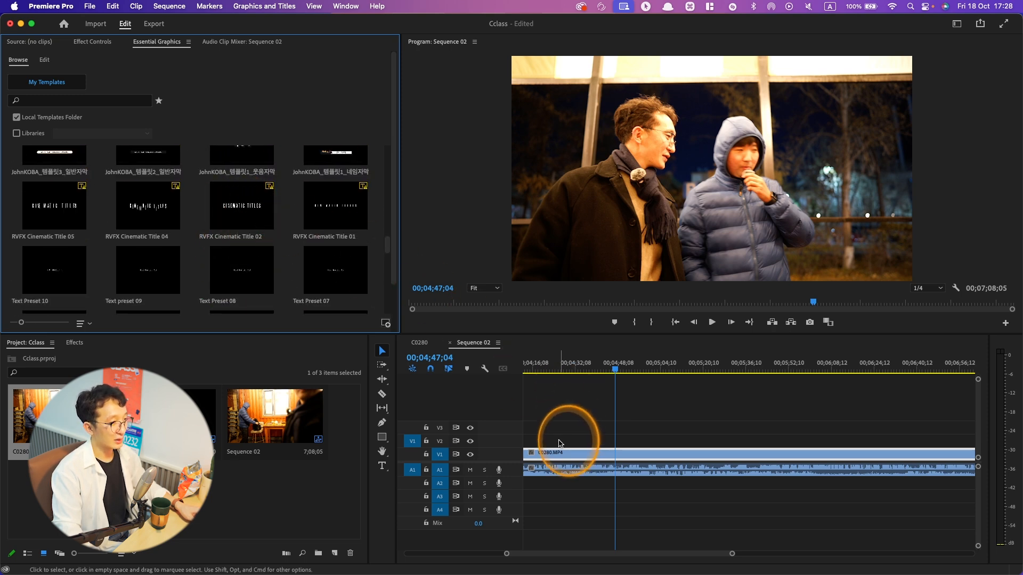
{"action": "left_click_drag", "start_coordinate": [264, 211], "coordinate": [540, 434]}
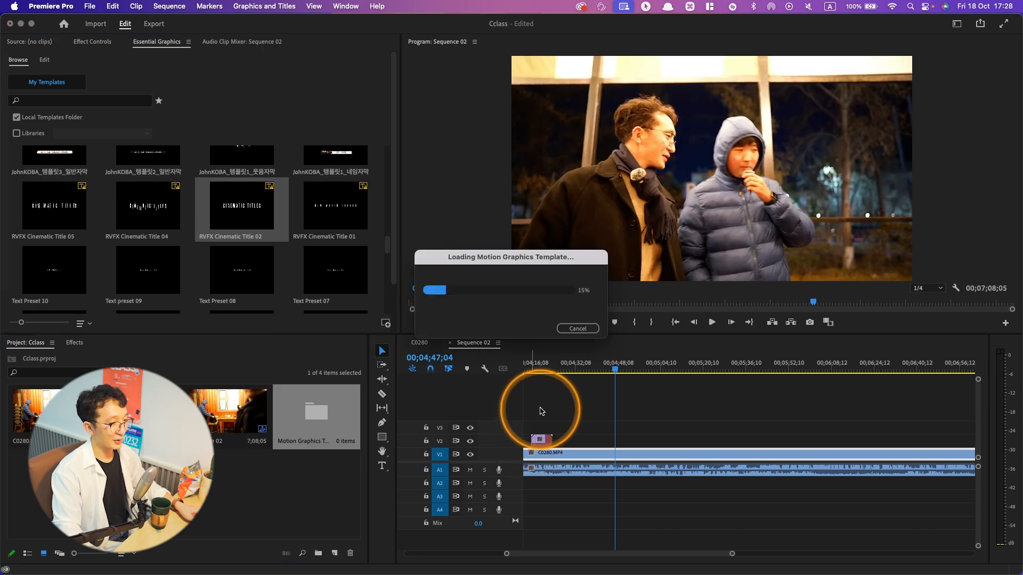
{"action": "left_click", "coordinate": [629, 389]}
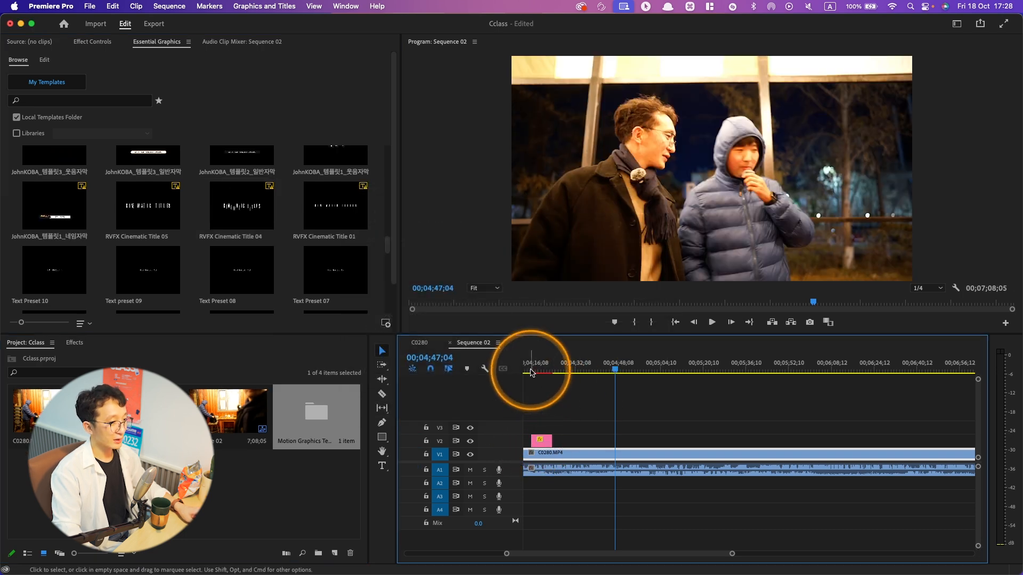
- Play the sequence from just before the title on V2, at about 00;04;15, to preview its animation
{"action": "left_click", "coordinate": [529, 372]}
{"action": "key", "text": "space"}
{"action": "key", "text": "space"}
{"action": "left_click", "coordinate": [926, 372]}
{"action": "key", "text": "space"}
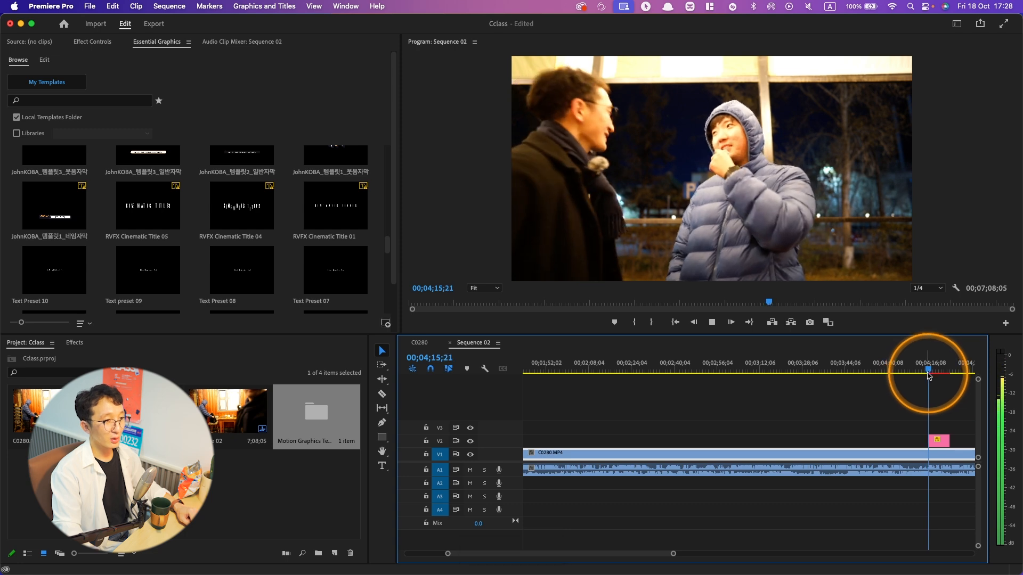
{"action": "key", "text": "space"}
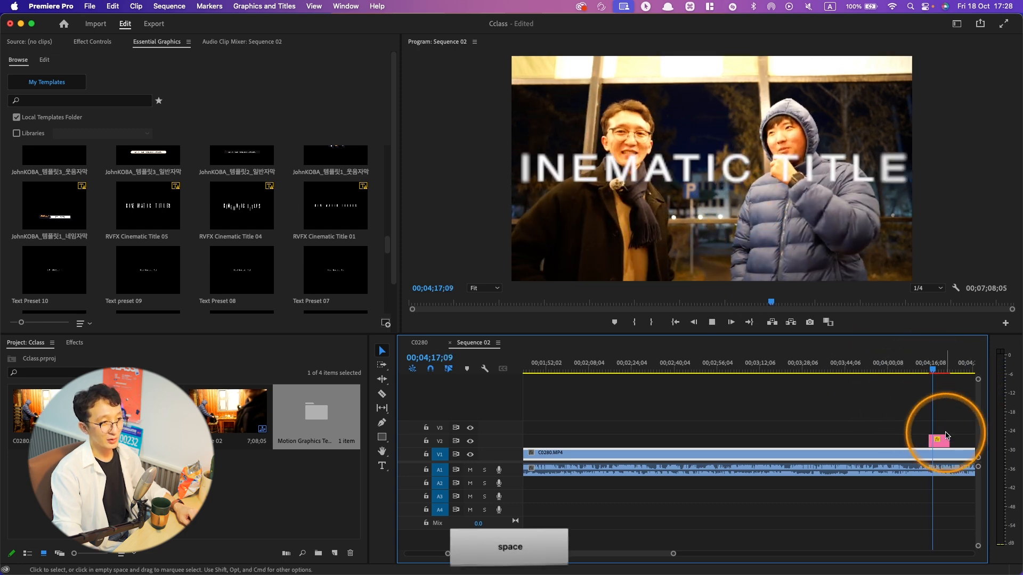
- Select the title graphic on V2, move the playhead to 00;04;20;05 and replace the title text with VLOG
{"action": "left_click", "coordinate": [945, 443]}
{"action": "left_click", "coordinate": [927, 372]}
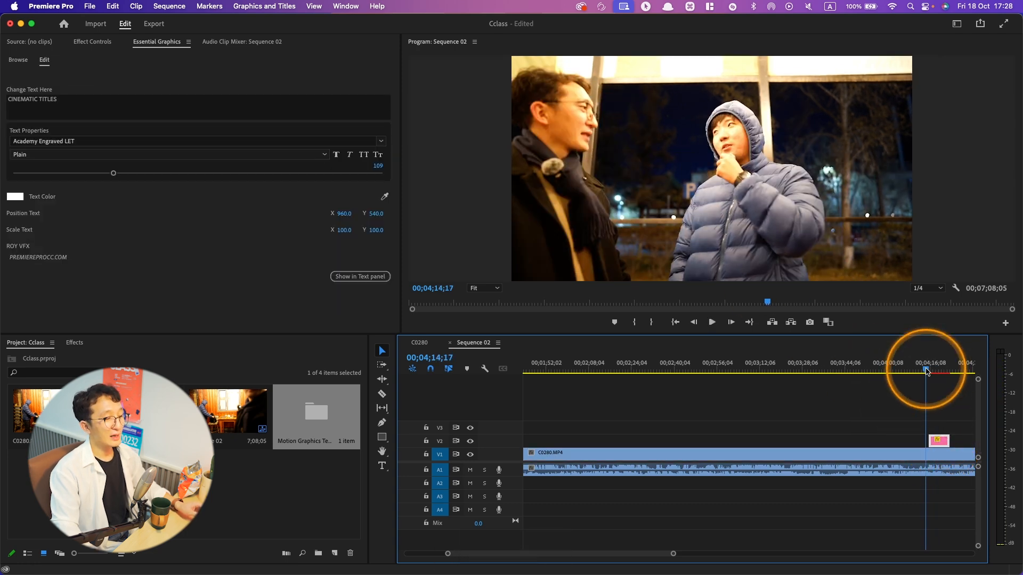
{"action": "left_click", "coordinate": [940, 372]}
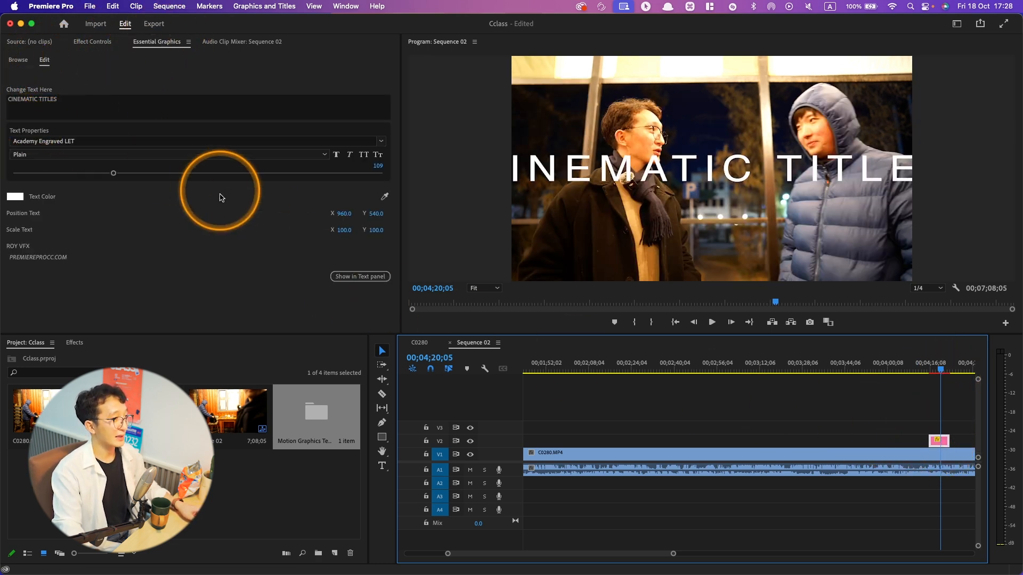
{"action": "left_click", "coordinate": [97, 108]}
{"action": "key", "text": "Tab"}
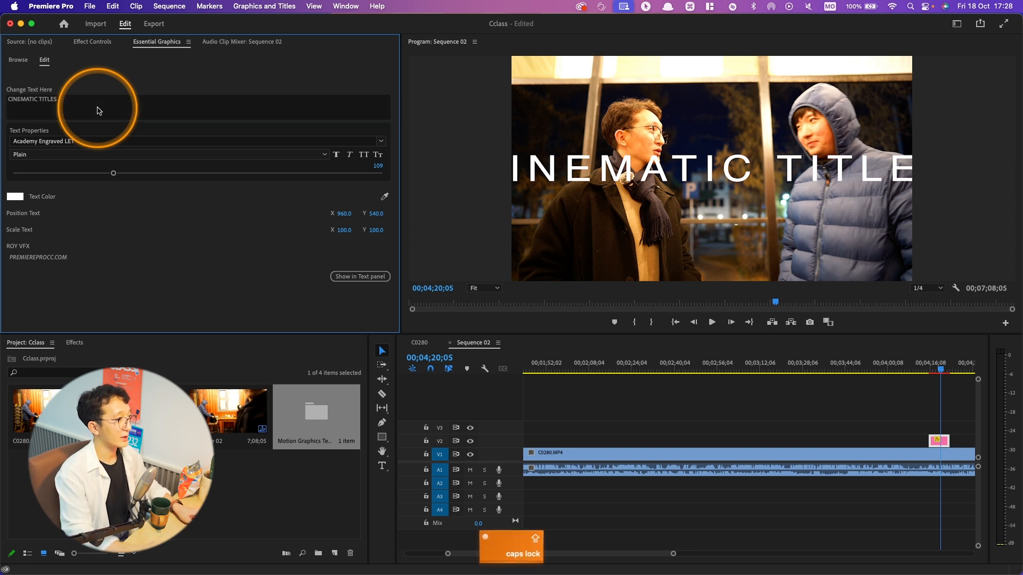
{"action": "left_click", "coordinate": [98, 110]}
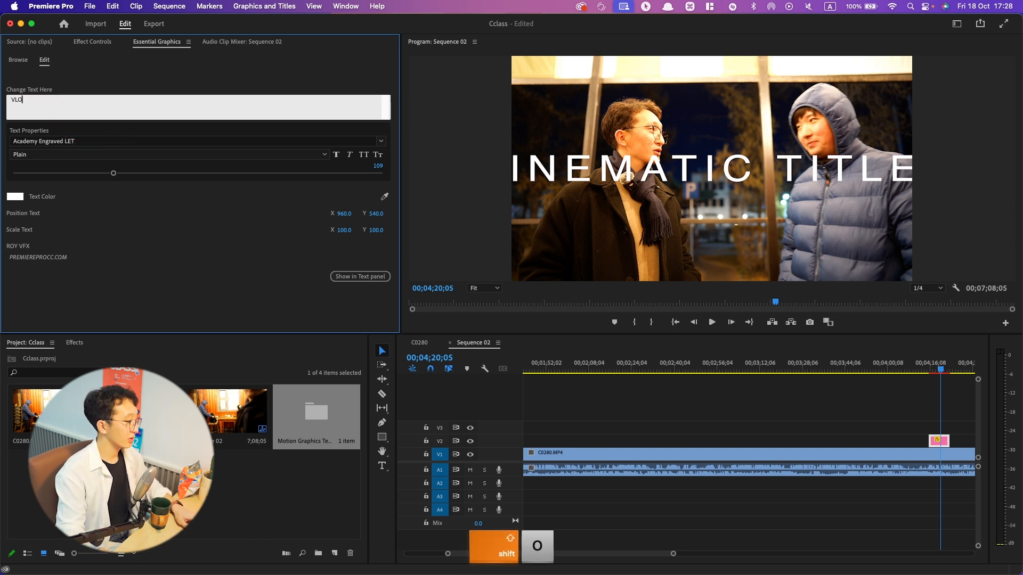
- Set the VLOG title's font to Montserrat Bold and its text size to 124
{"action": "left_click", "coordinate": [75, 140]}
{"action": "type", "text": "mont"}
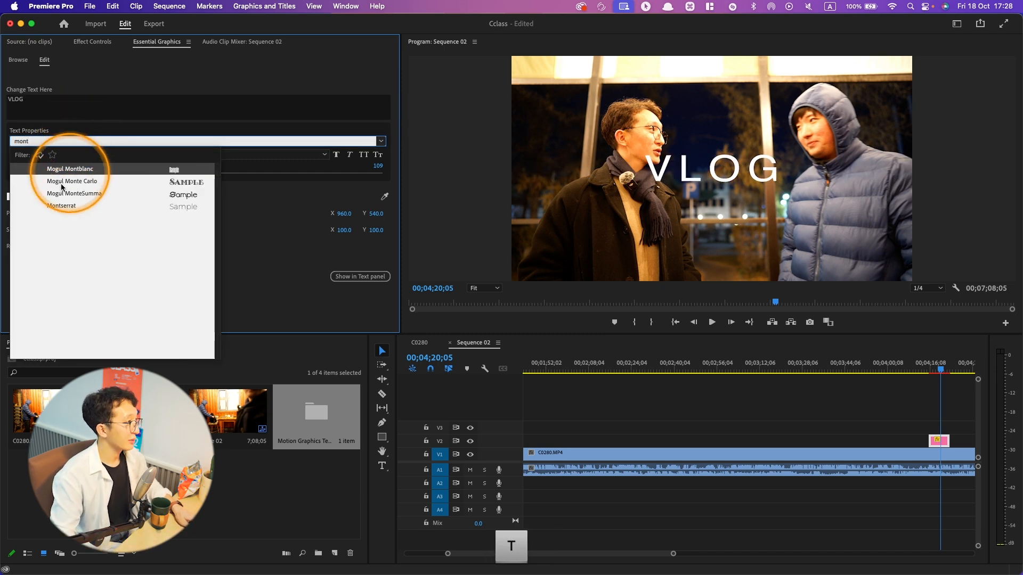
{"action": "left_click", "coordinate": [61, 206]}
{"action": "left_click", "coordinate": [36, 155]}
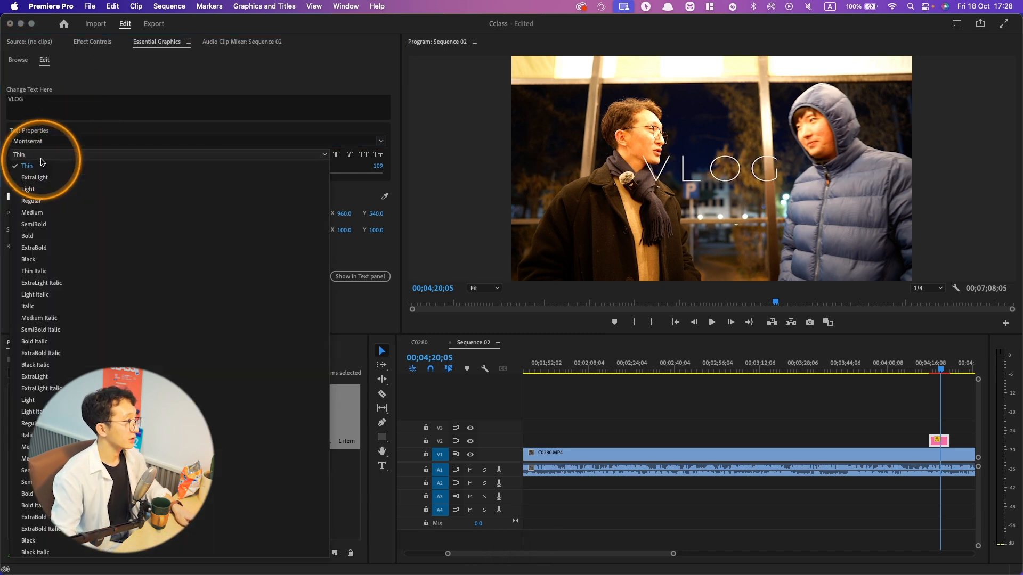
{"action": "left_click", "coordinate": [33, 242]}
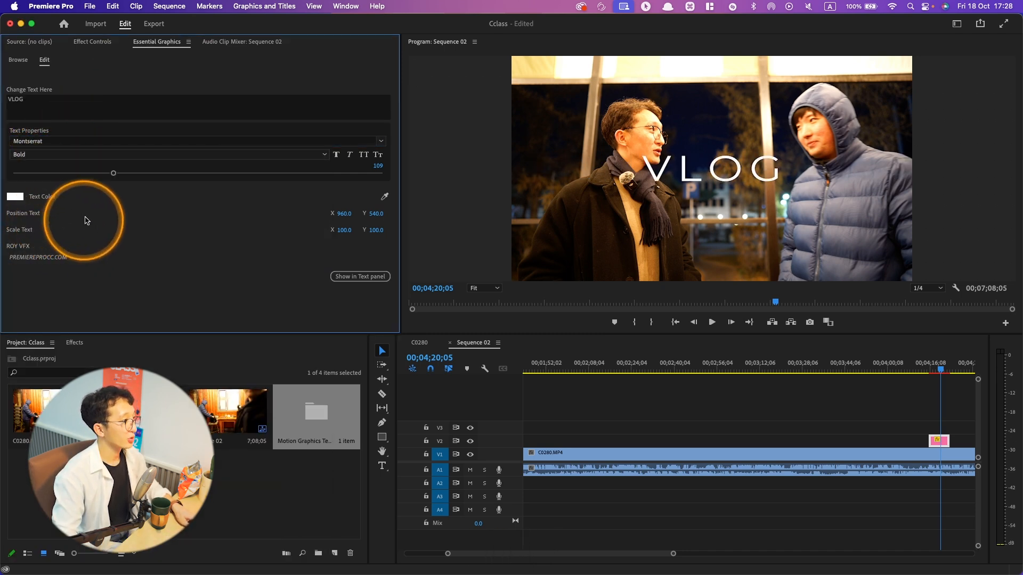
{"action": "mouse_move", "coordinate": [113, 173]}
{"action": "left_mouse_down"}
{"action": "mouse_move", "coordinate": [85, 175]}
{"action": "mouse_move", "coordinate": [128, 174]}
{"action": "left_mouse_up"}
- Play the sequence from 00;04;15;23 to preview the VLOG title's animation, stopping at about 00;04;18
{"action": "left_click", "coordinate": [927, 368], "text": "shift"}
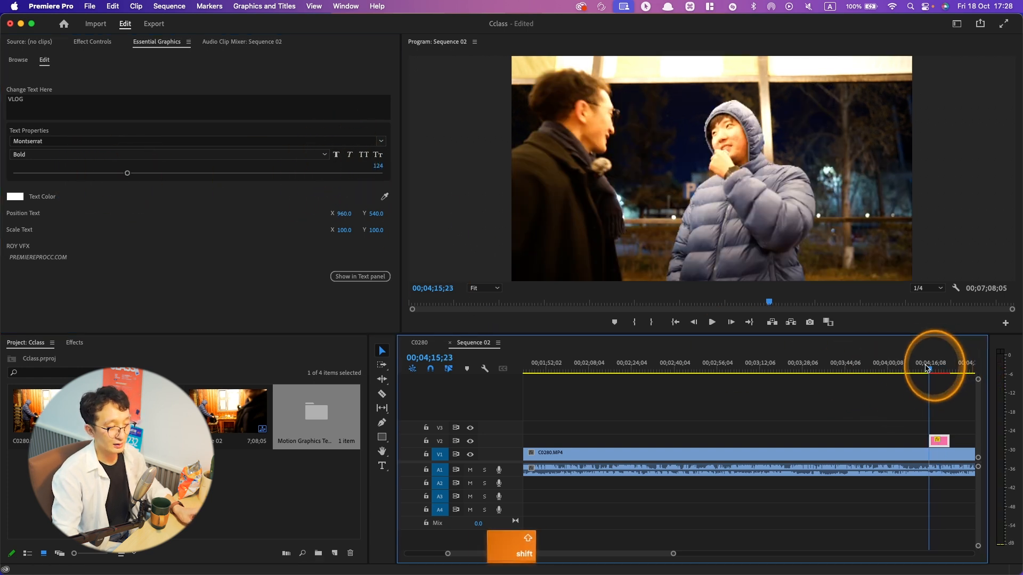
{"action": "key", "text": "space"}
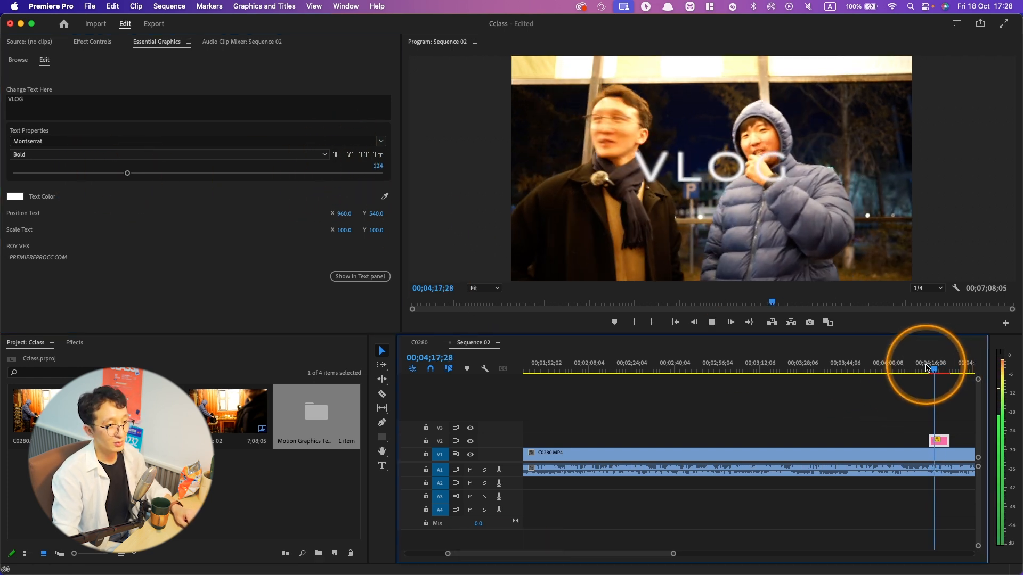
{"action": "key", "text": "space"}
- Try cutting C0280.MP4 on V1 at about 00;04;18 with the Razor tool, and undo the cut
{"action": "key", "text": "c"}
{"action": "left_click", "coordinate": [935, 455]}
{"action": "key", "text": "super+z"}
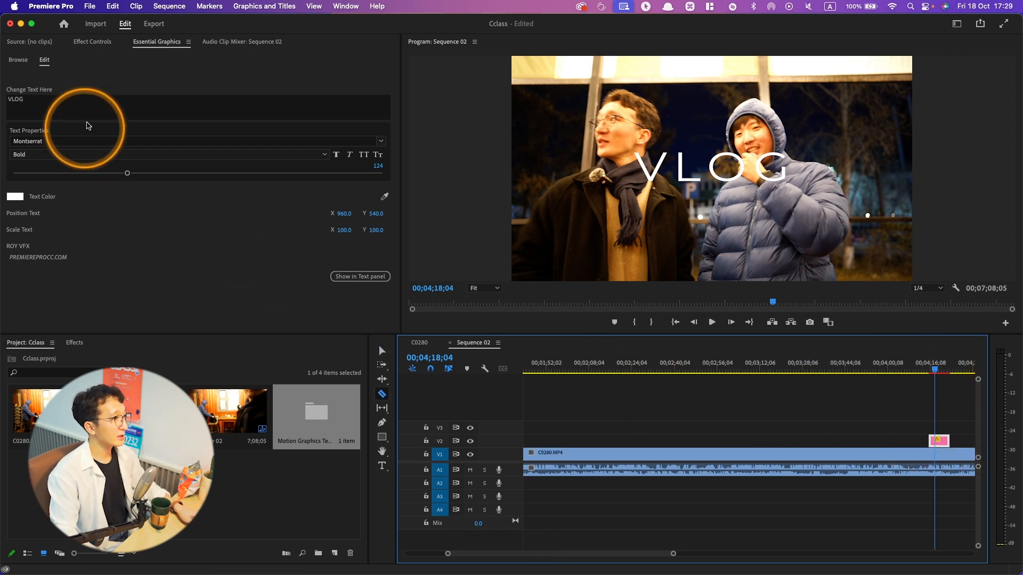
- Examine the Effect Controls of the title graphic and of the C0280.MP4 clip on V1
{"action": "left_click", "coordinate": [93, 42]}
{"action": "left_click", "coordinate": [156, 42]}
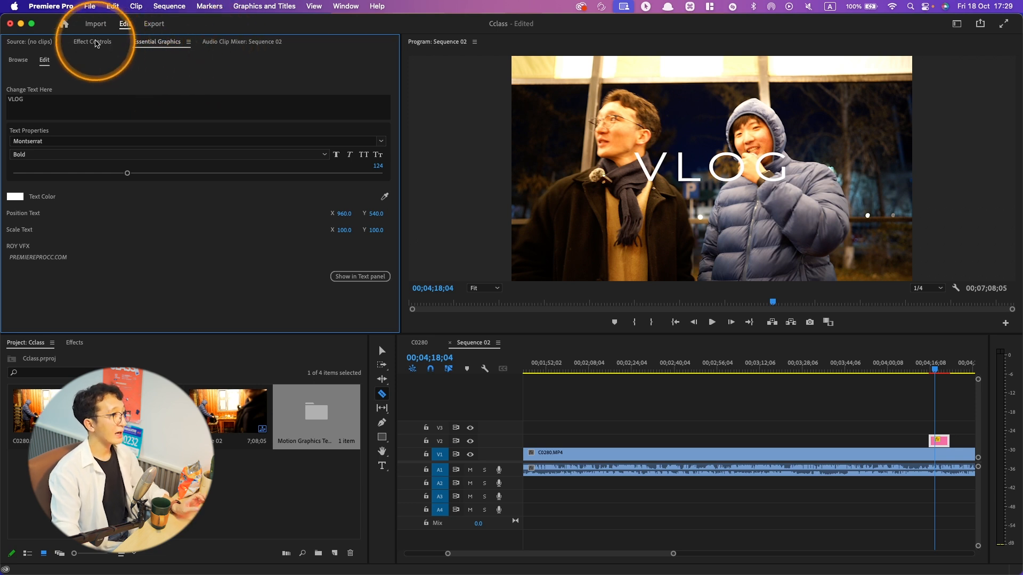
{"action": "left_click", "coordinate": [97, 43]}
{"action": "left_click", "coordinate": [646, 424]}
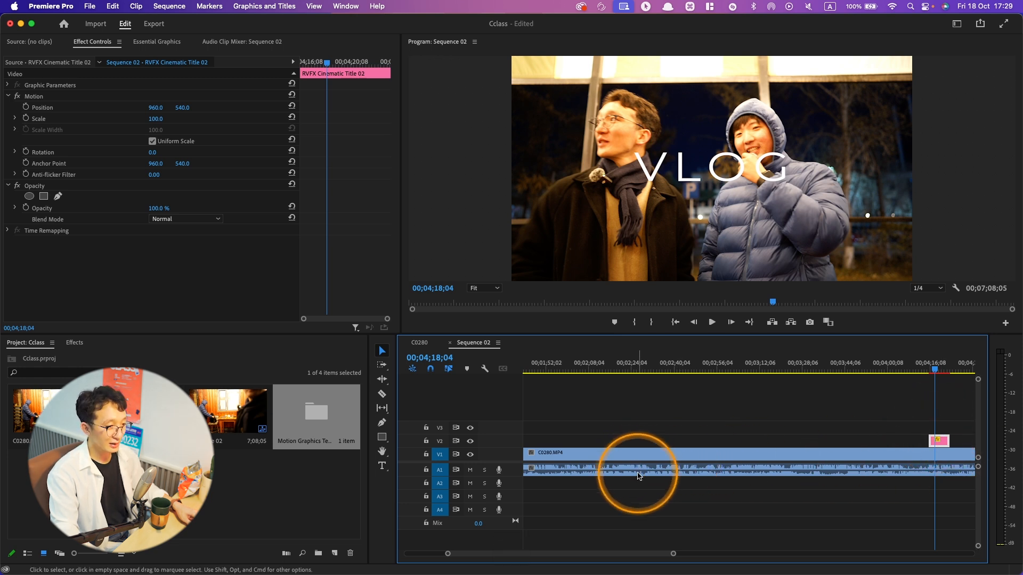
{"action": "left_click", "coordinate": [624, 465]}
{"action": "left_click", "coordinate": [590, 455]}
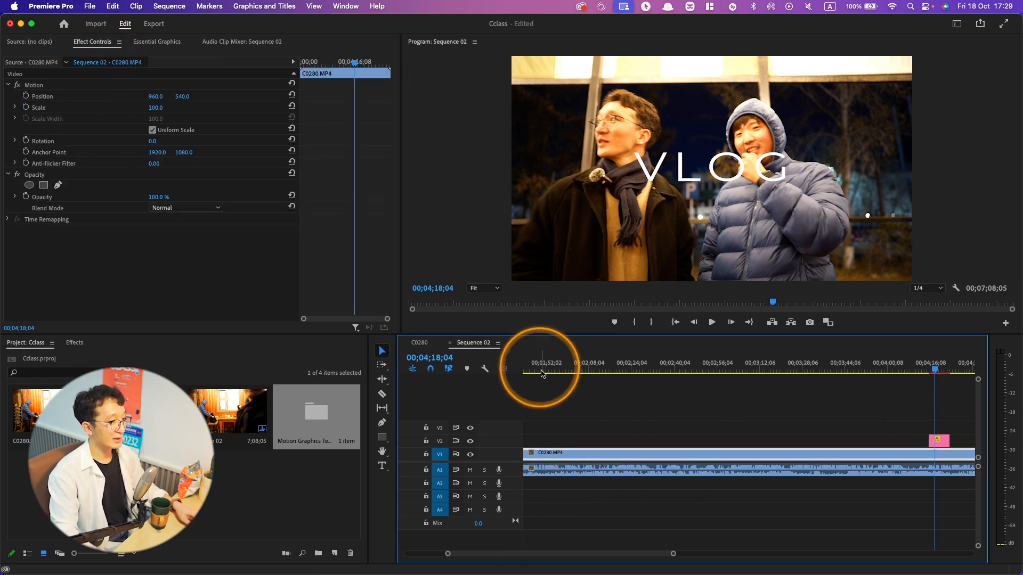
{"action": "left_click", "coordinate": [547, 473]}
{"action": "left_click", "coordinate": [545, 456]}
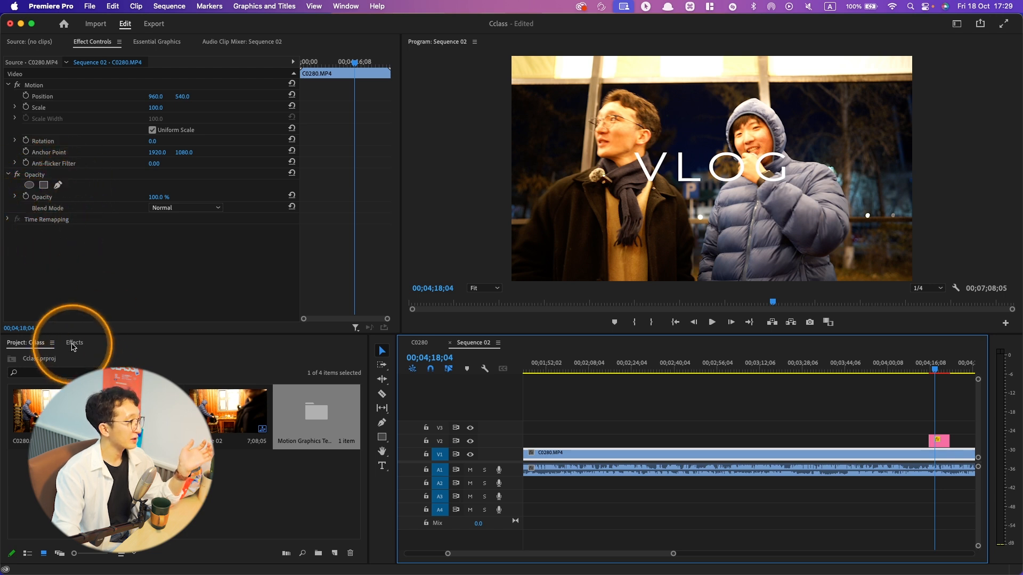
- Search the effects for "lumetri co" and apply Lumetri Color to the C0280.MP4 clip on V1
{"action": "left_click", "coordinate": [75, 343]}
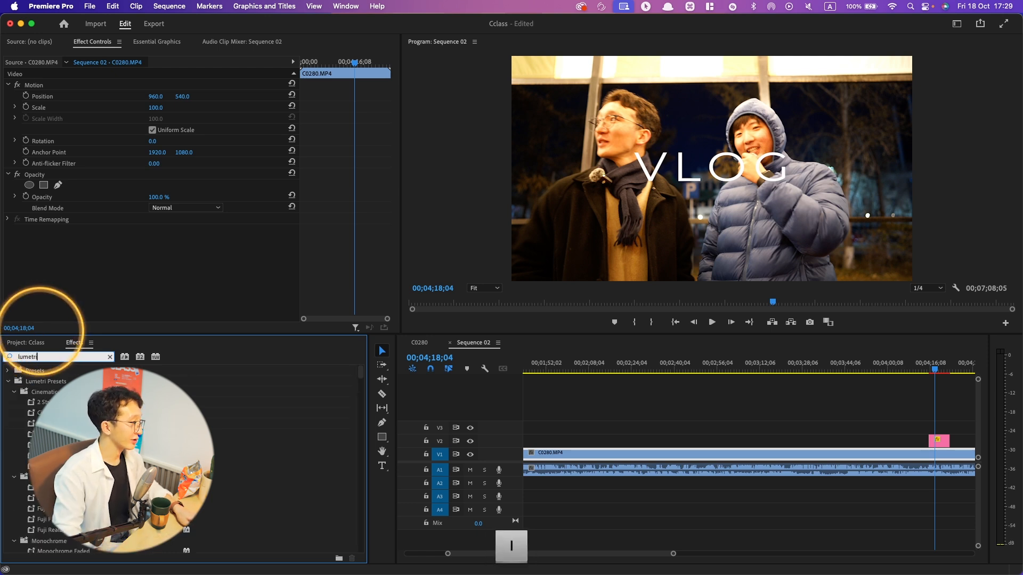
{"action": "type", "text": "o"}
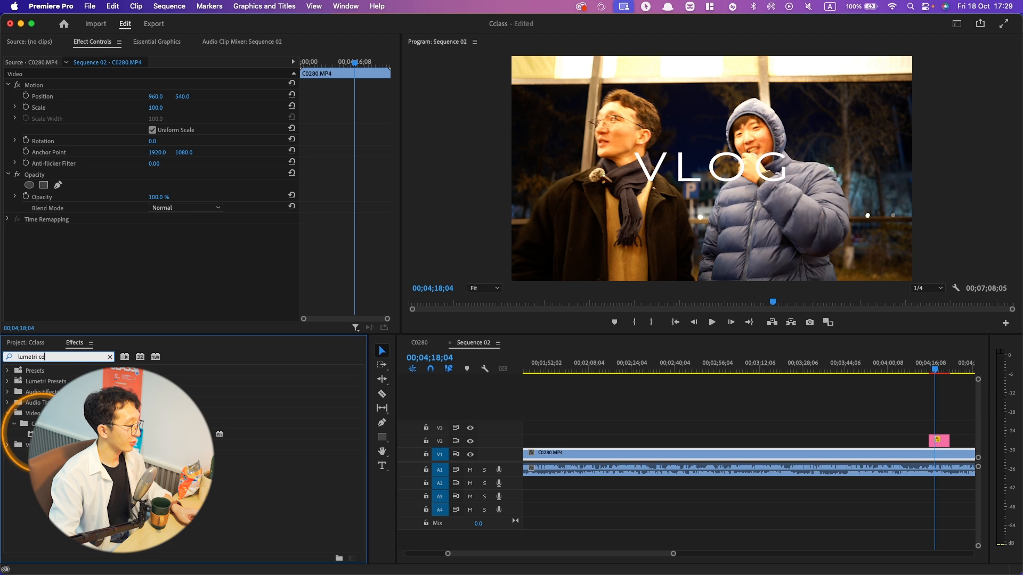
{"action": "left_click", "coordinate": [51, 434]}
{"action": "left_click_drag", "start_coordinate": [471, 442], "coordinate": [580, 459]}
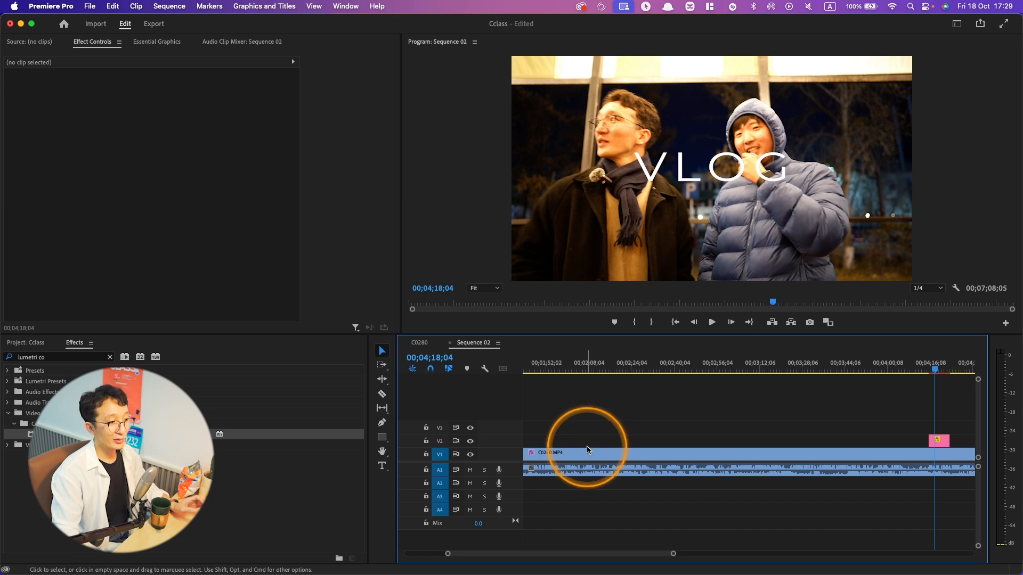
{"action": "left_click", "coordinate": [39, 231]}
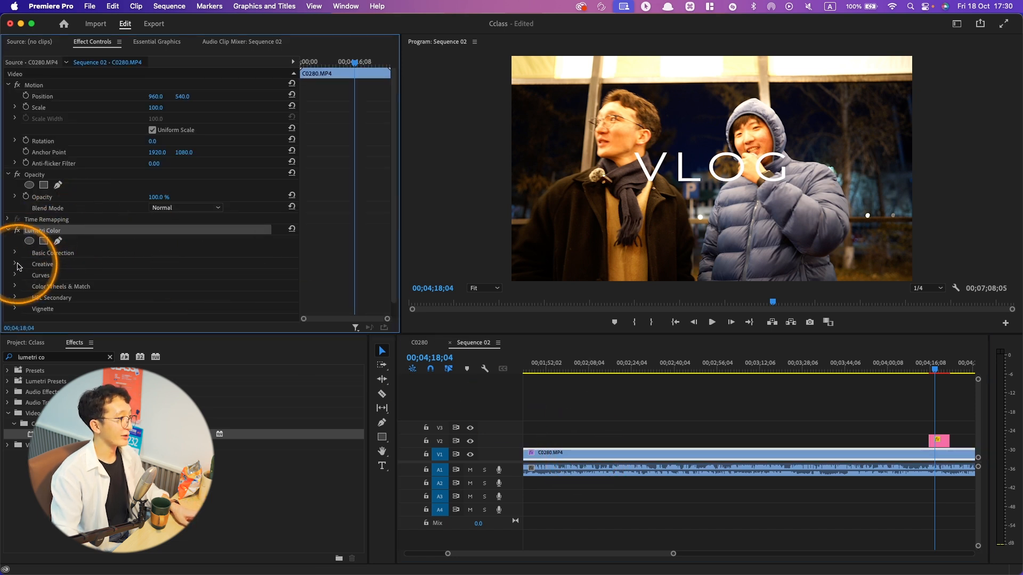
- Load the suedduLUT file from iCloud Drive as the Creative look of the Lumetri Color effect
{"action": "left_click", "coordinate": [165, 286]}
{"action": "left_click", "coordinate": [186, 300]}
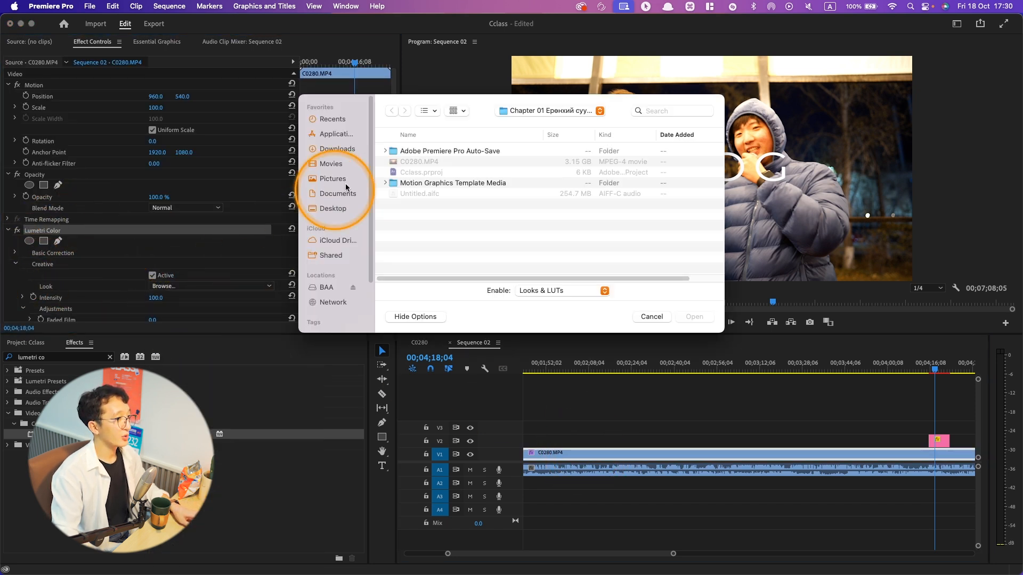
{"action": "left_click", "coordinate": [327, 287]}
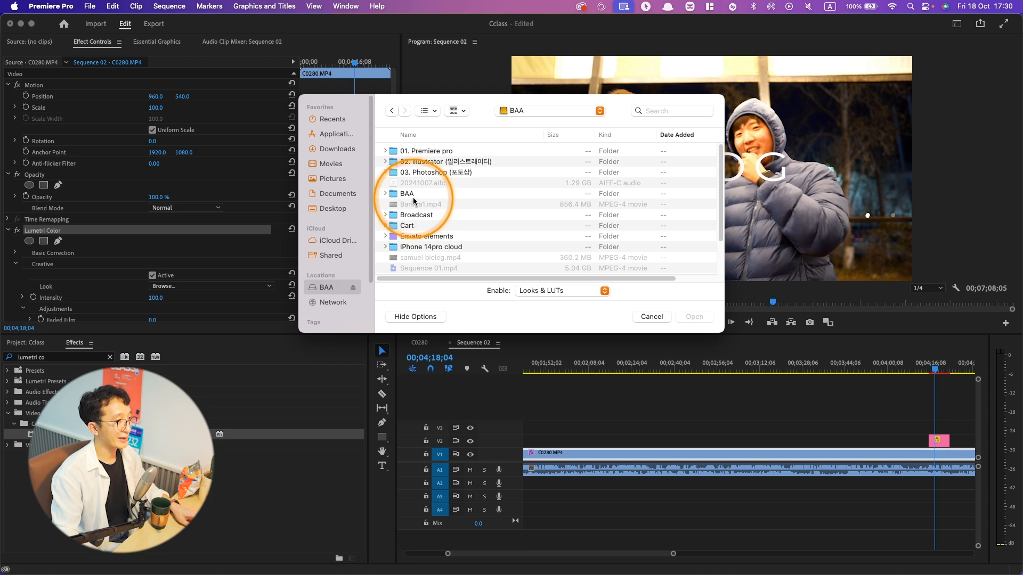
{"action": "left_click", "coordinate": [337, 239]}
{"action": "double_click", "coordinate": [421, 161]}
{"action": "left_click", "coordinate": [421, 172]}
{"action": "double_click", "coordinate": [421, 172]}
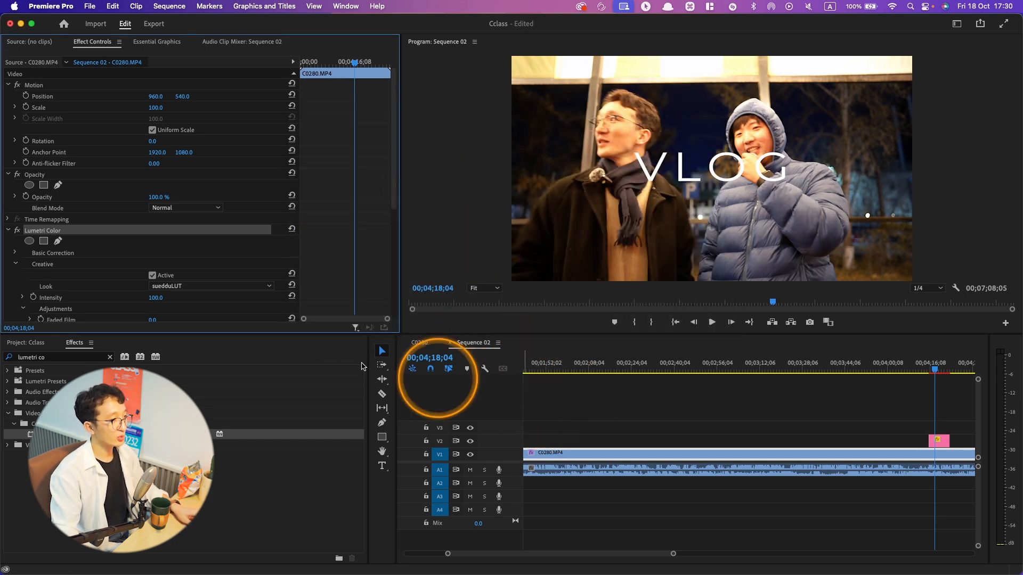
- Toggle the Lumetri Color effect on C0280.MP4 to compare the image with and without it, and leave it disabled
{"action": "left_click", "coordinate": [19, 232]}
{"action": "left_click", "coordinate": [18, 232]}
{"action": "left_click", "coordinate": [19, 232]}
{"action": "left_click", "coordinate": [18, 232]}
{"action": "key", "text": "super+z"}
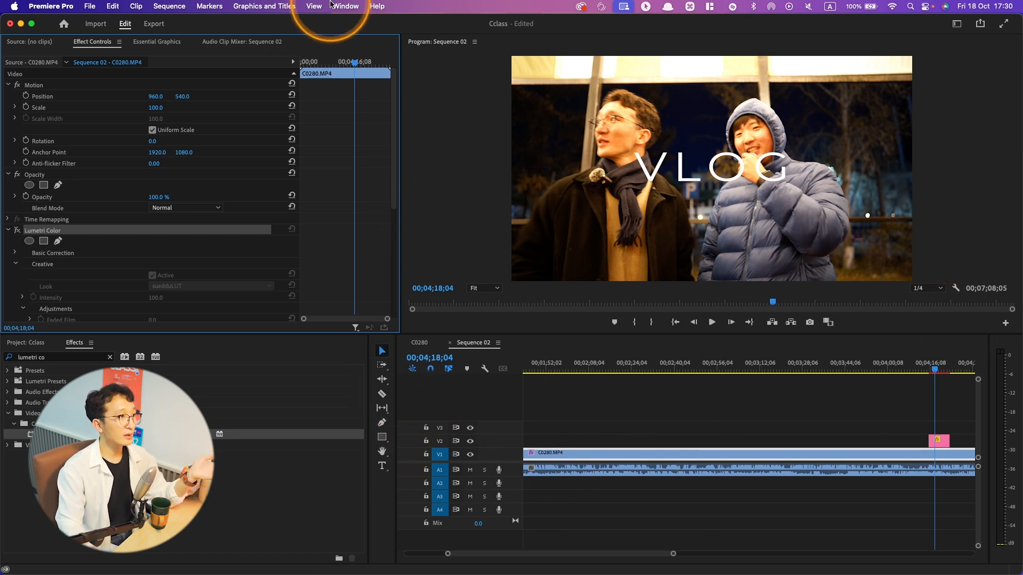
- Save the current panel arrangement as a new workspace named with the owner's first name followed by "Desgin"
{"action": "left_click", "coordinate": [346, 6]}
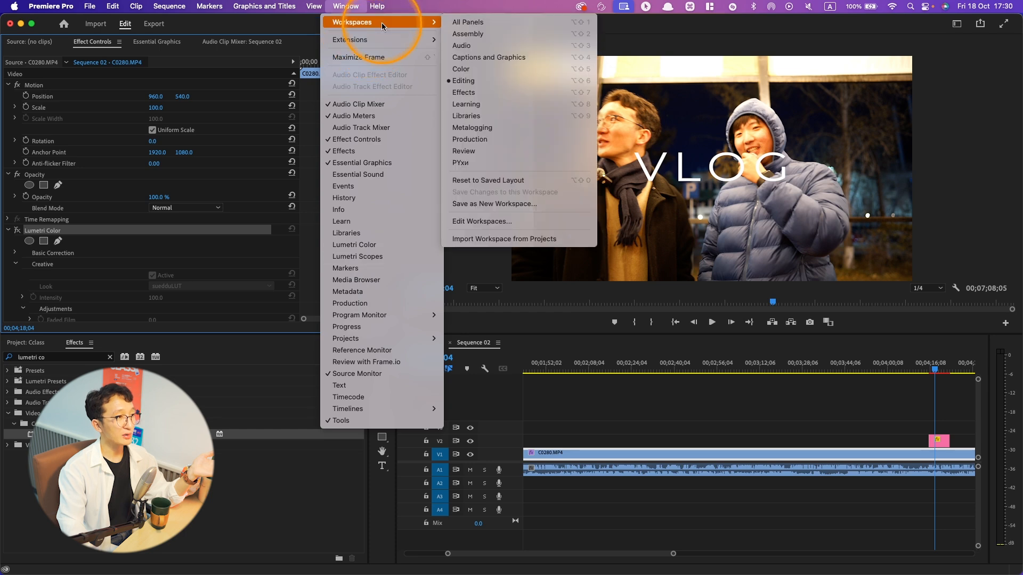
{"action": "left_click", "coordinate": [601, 412]}
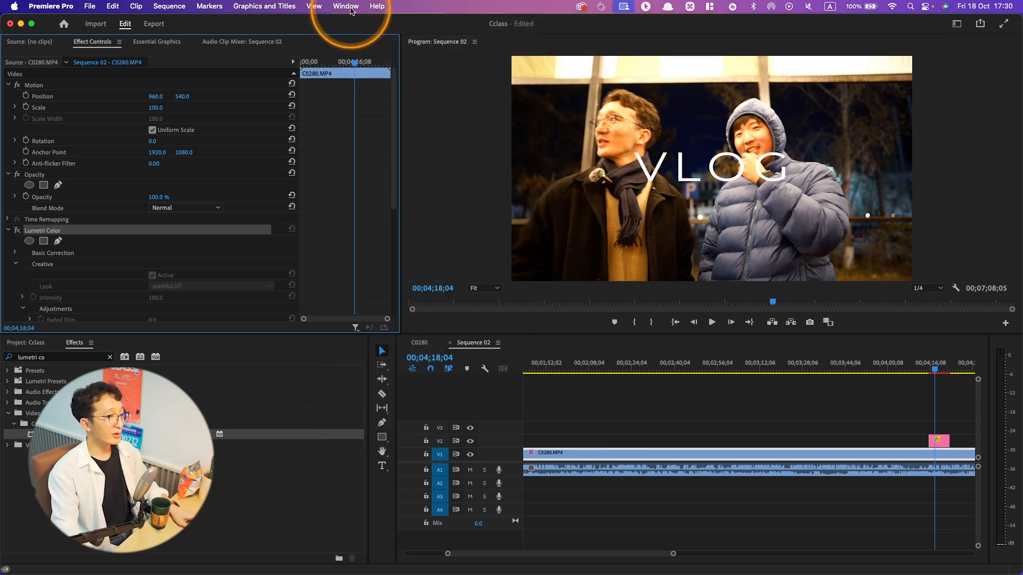
{"action": "left_click", "coordinate": [346, 6]}
{"action": "mouse_move", "coordinate": [353, 23]}
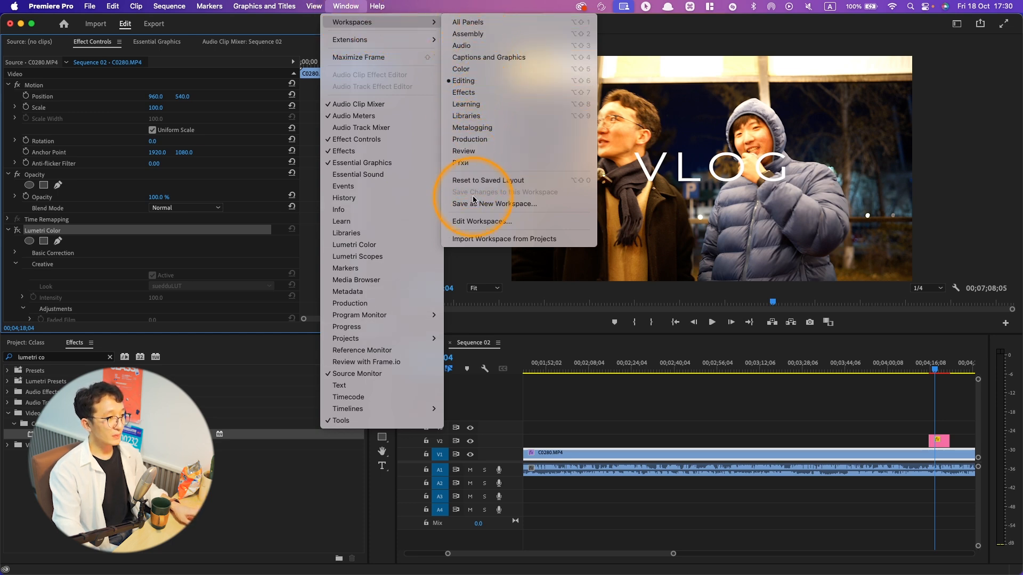
{"action": "left_click", "coordinate": [490, 208]}
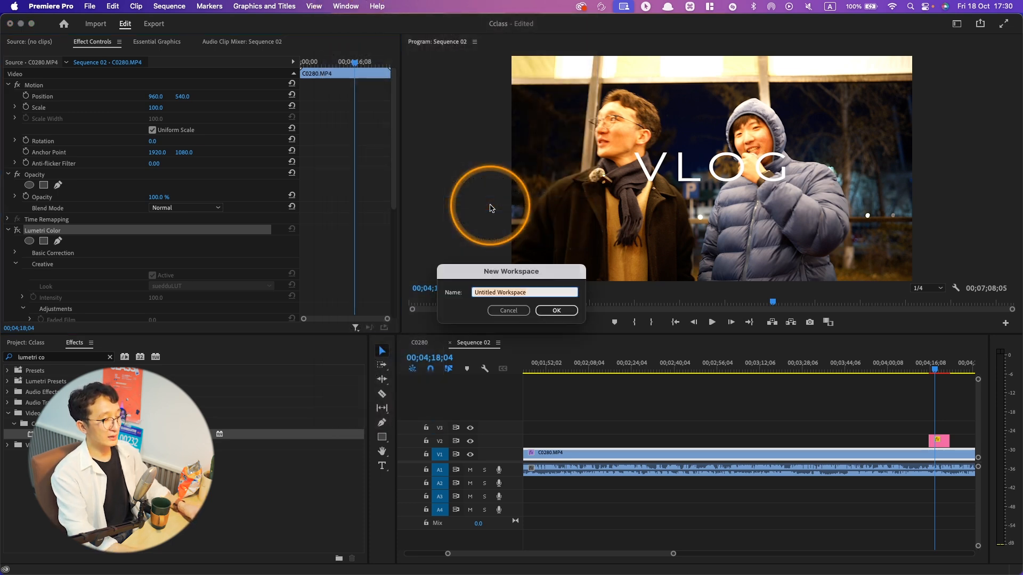
{"action": "type", "text": "Munkh"}
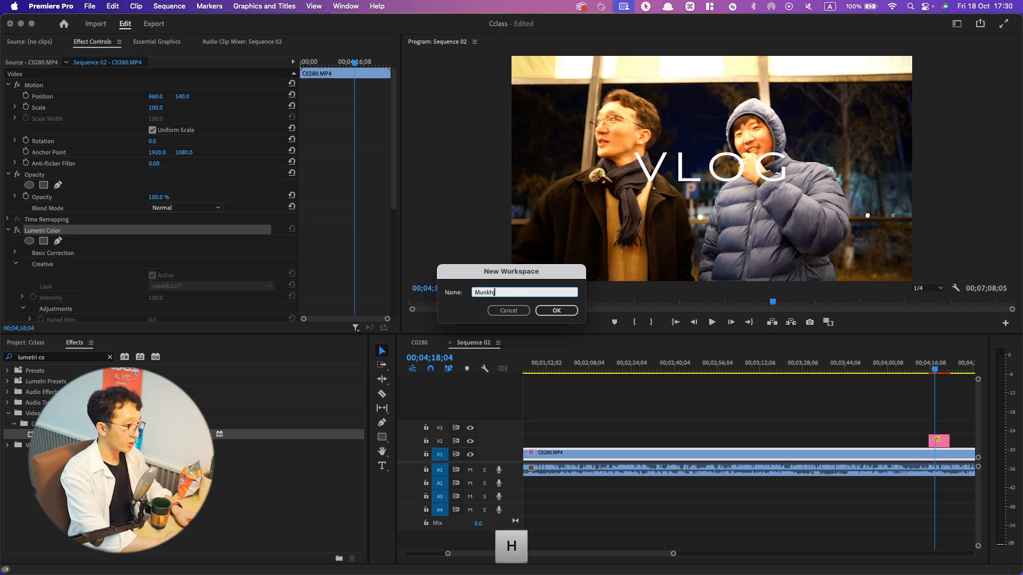
{"action": "type", "text": "jin Design"}
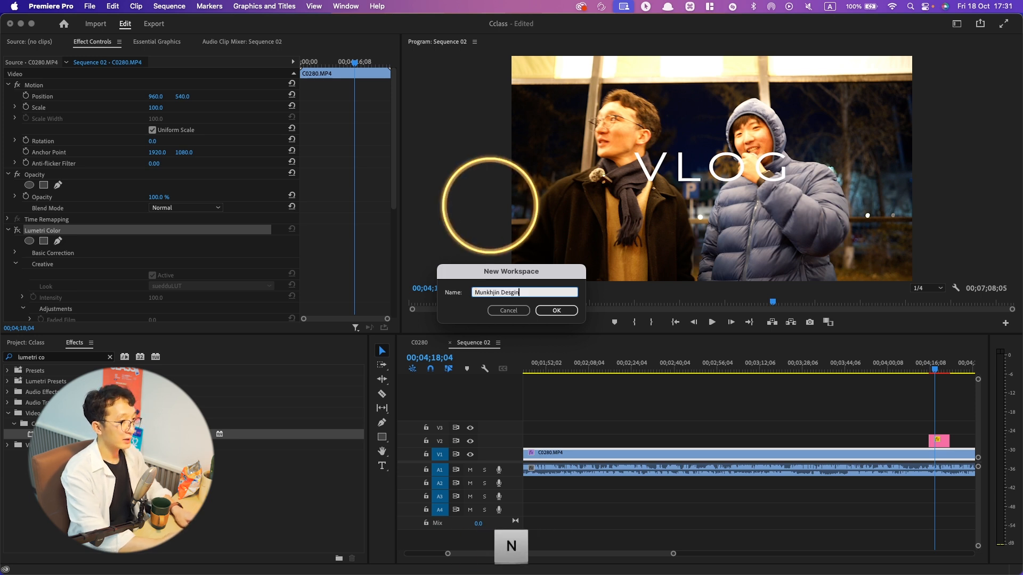
{"action": "left_click", "coordinate": [559, 310]}
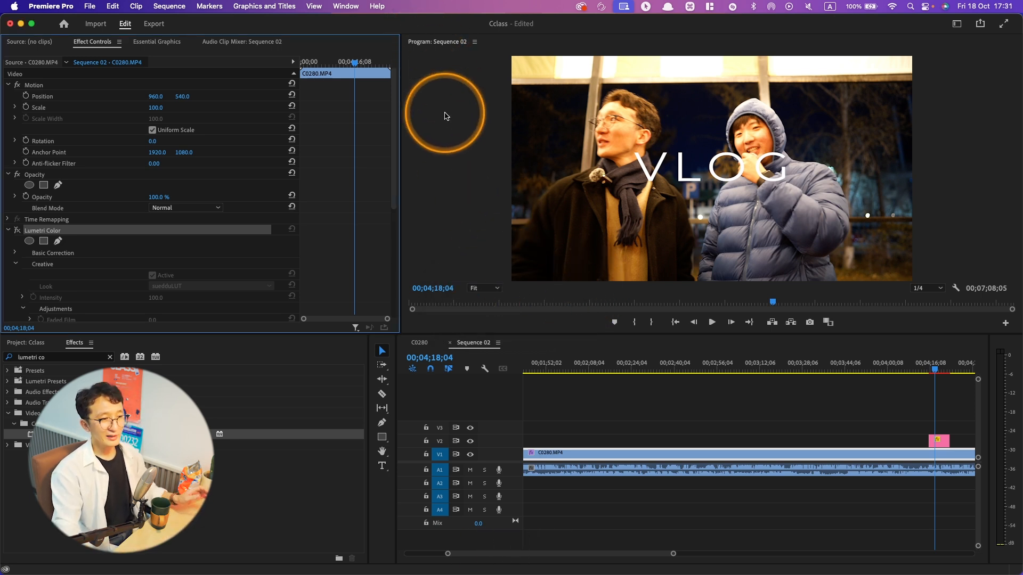
- Bring up the Project panel, move the playhead to 00;02;03;29 and close the C0280 sequence in the timeline
{"action": "left_click", "coordinate": [27, 343]}
{"action": "left_click", "coordinate": [577, 366]}
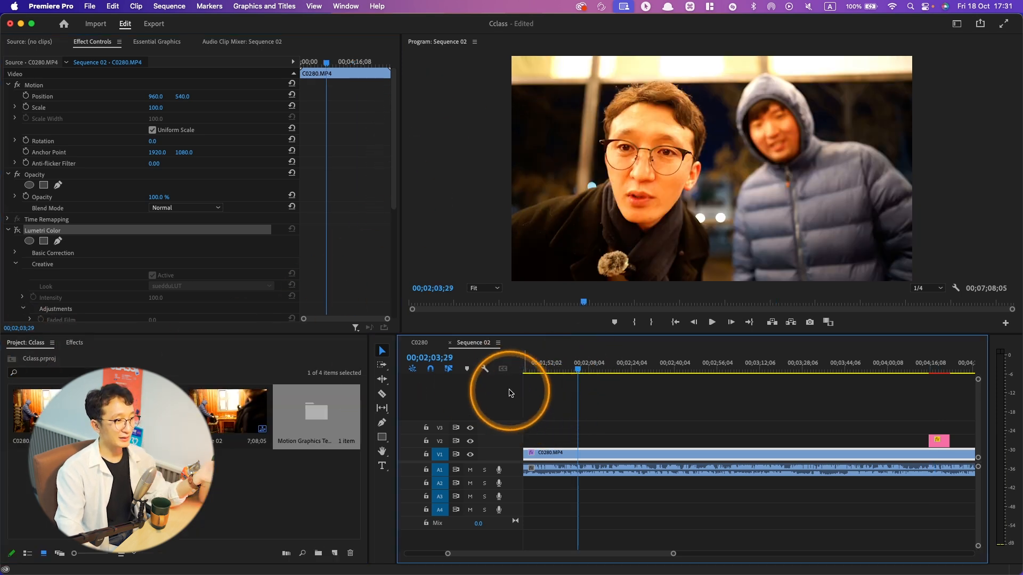
{"action": "left_click", "coordinate": [426, 347]}
{"action": "left_click", "coordinate": [404, 343]}
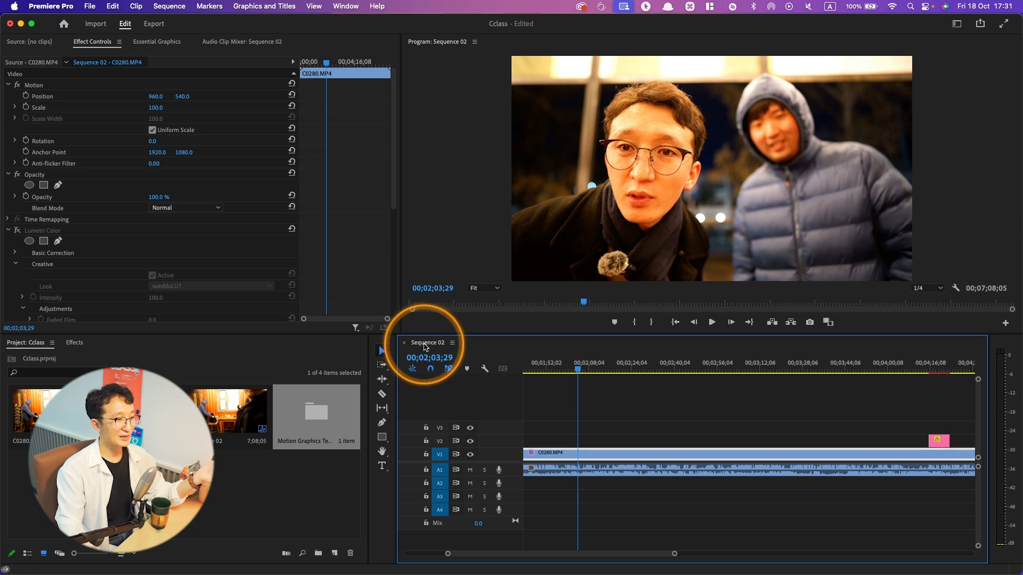
- Dock the Sequence 02 timeline beside the Audio Clip Mixer and close that sequence
{"action": "left_click_drag", "start_coordinate": [425, 347], "coordinate": [231, 274]}
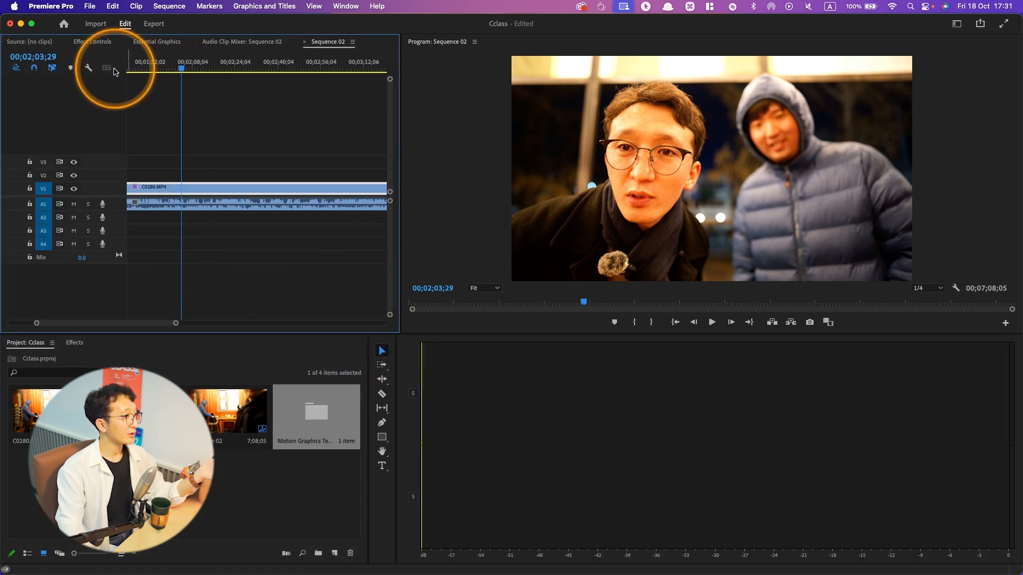
{"action": "left_click", "coordinate": [304, 42]}
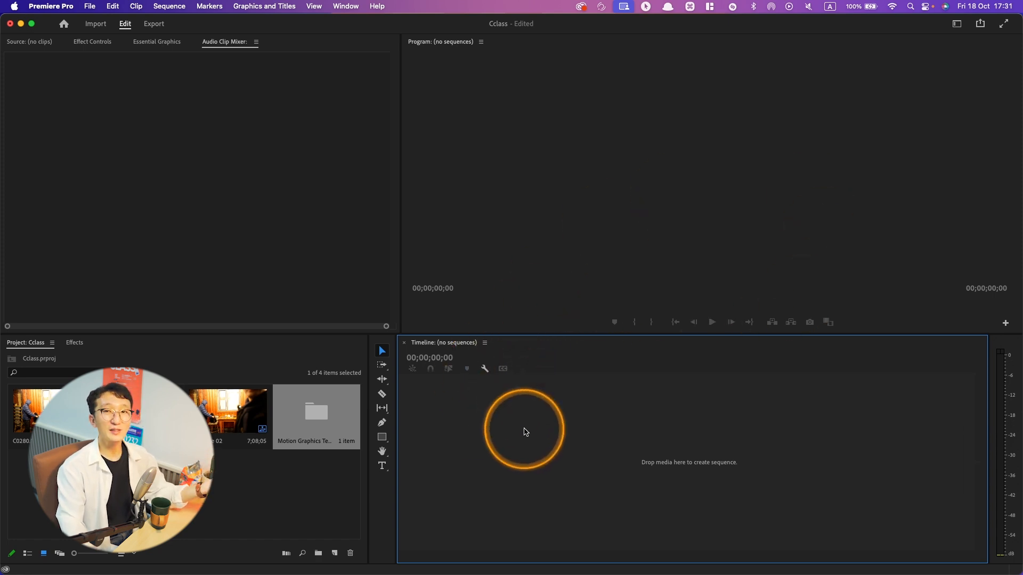
- Reset the workspace to its saved layout and reopen Sequence 02 from the Project panel
{"action": "left_click", "coordinate": [345, 6]}
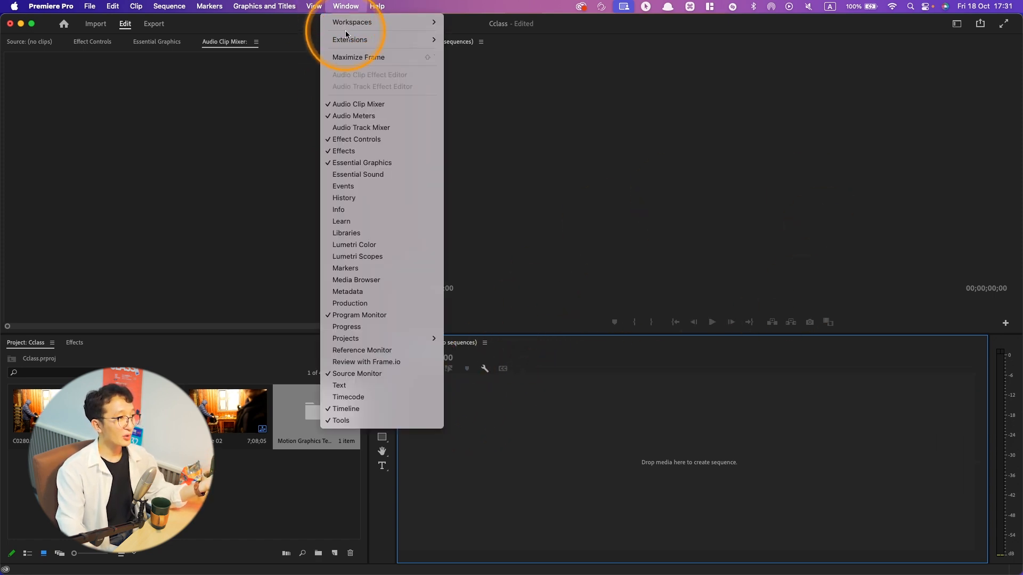
{"action": "mouse_move", "coordinate": [373, 22]}
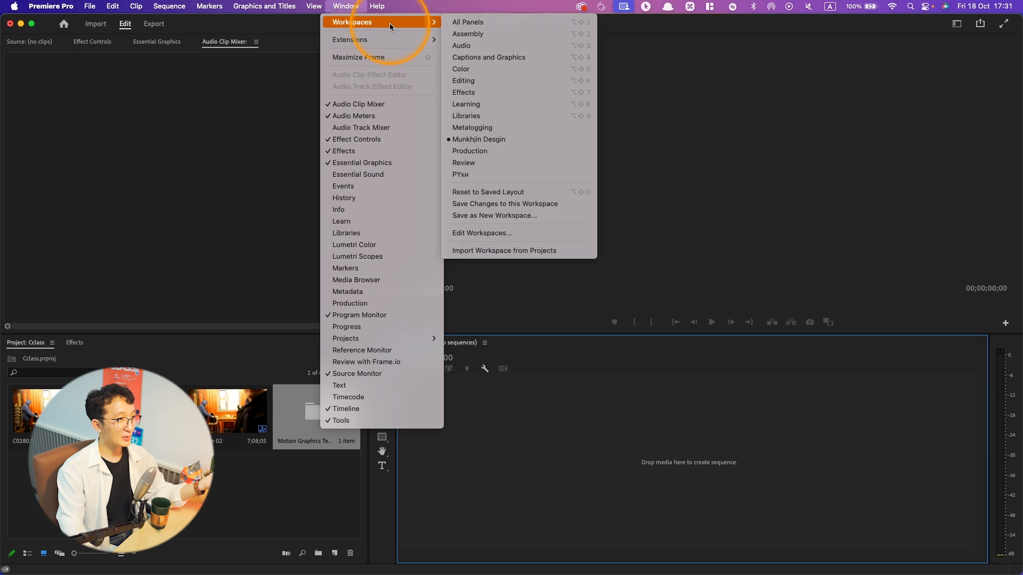
{"action": "left_click", "coordinate": [517, 196]}
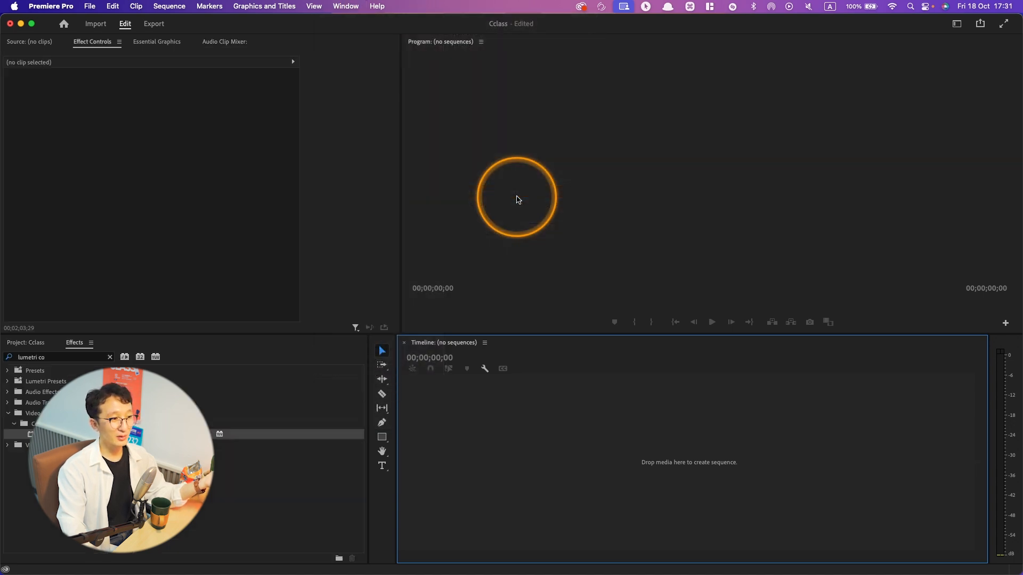
{"action": "left_click", "coordinate": [49, 347]}
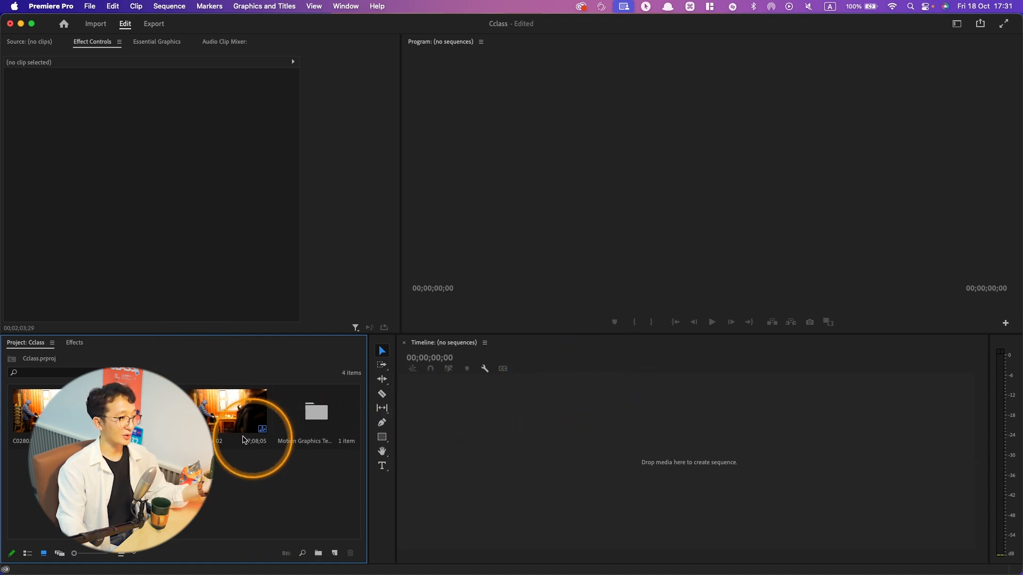
{"action": "double_click", "coordinate": [245, 440]}
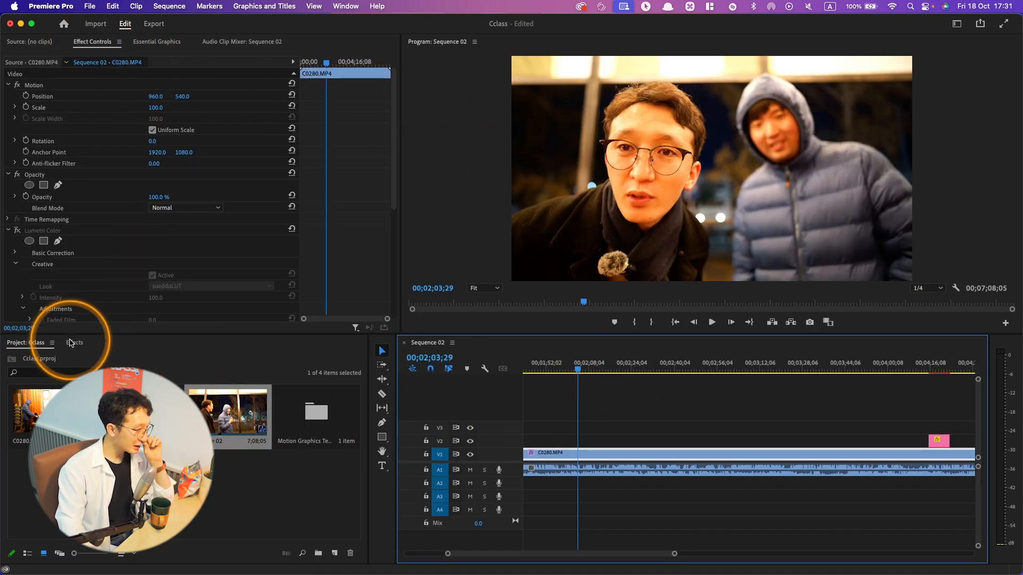
- Close the Effects panel and dock the Audio Clip Mixer beneath the Program monitor
{"action": "left_click", "coordinate": [71, 343]}
{"action": "left_click", "coordinate": [91, 344]}
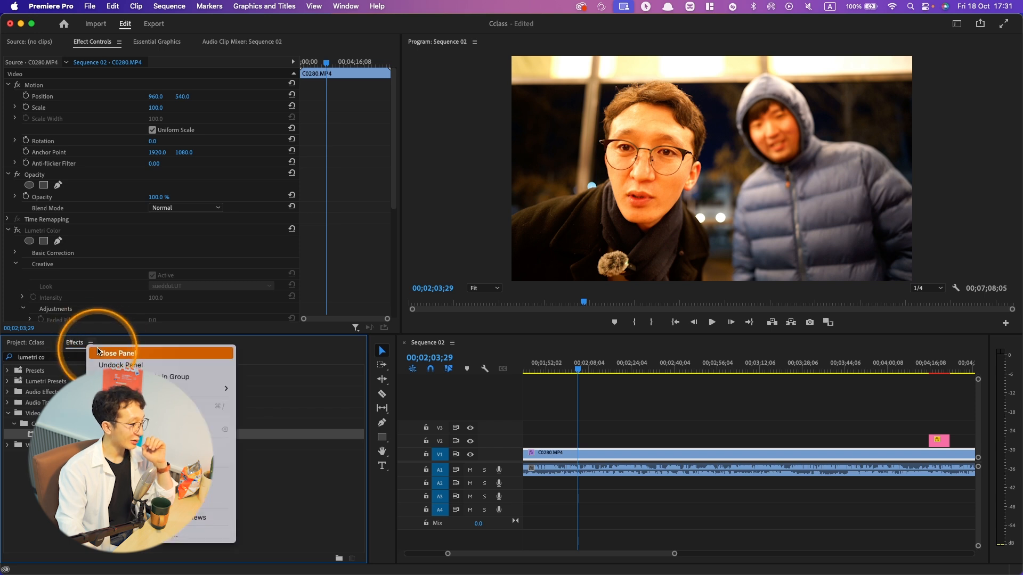
{"action": "left_click", "coordinate": [116, 353]}
{"action": "left_click", "coordinate": [239, 43]}
{"action": "left_click_drag", "start_coordinate": [239, 45], "coordinate": [497, 314]}
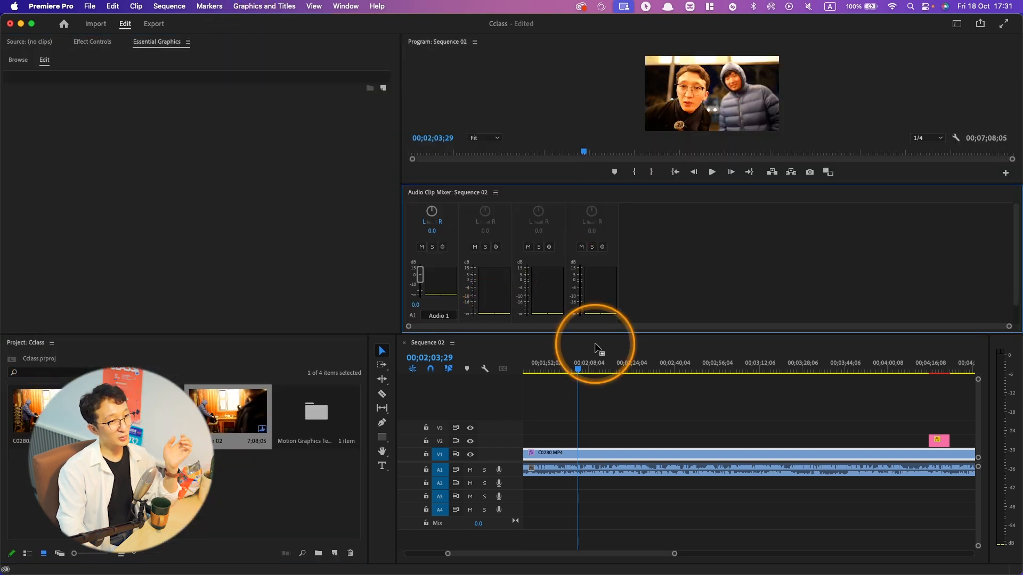
- Restore the saved layout of the custom workspace to undo the panel changes
{"action": "left_click", "coordinate": [346, 6]}
{"action": "mouse_move", "coordinate": [426, 22]}
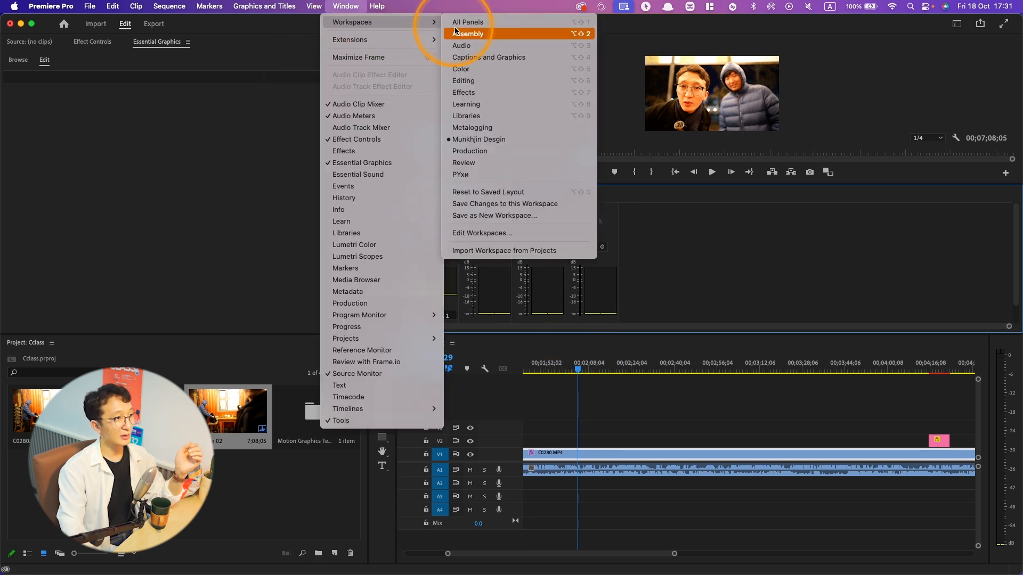
{"action": "left_click", "coordinate": [480, 190]}
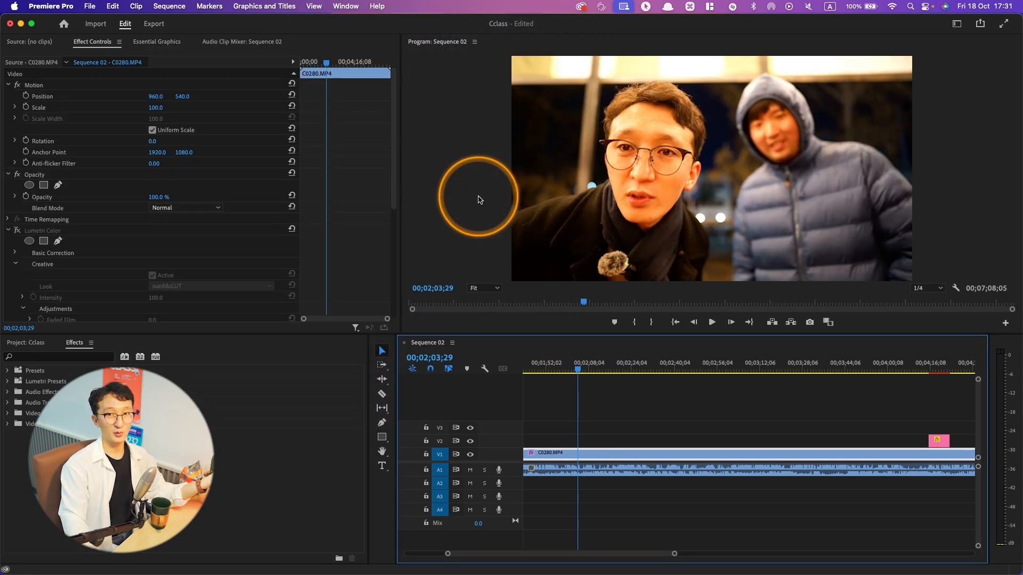
- Bring the Project panel to the front and move the Sequence 02 playhead to 00;01;59;15
{"action": "left_click", "coordinate": [39, 346]}
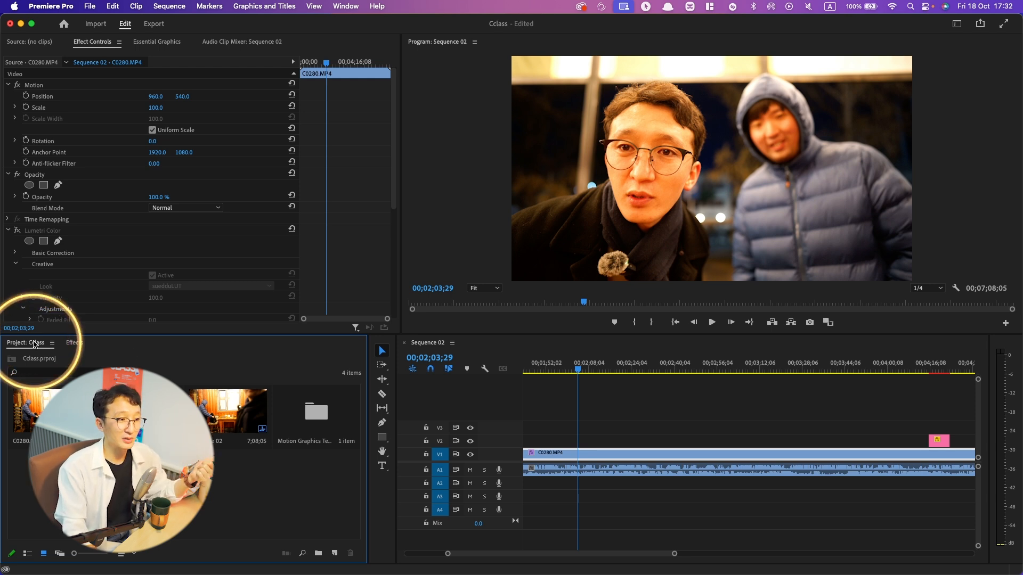
{"action": "left_click", "coordinate": [596, 371]}
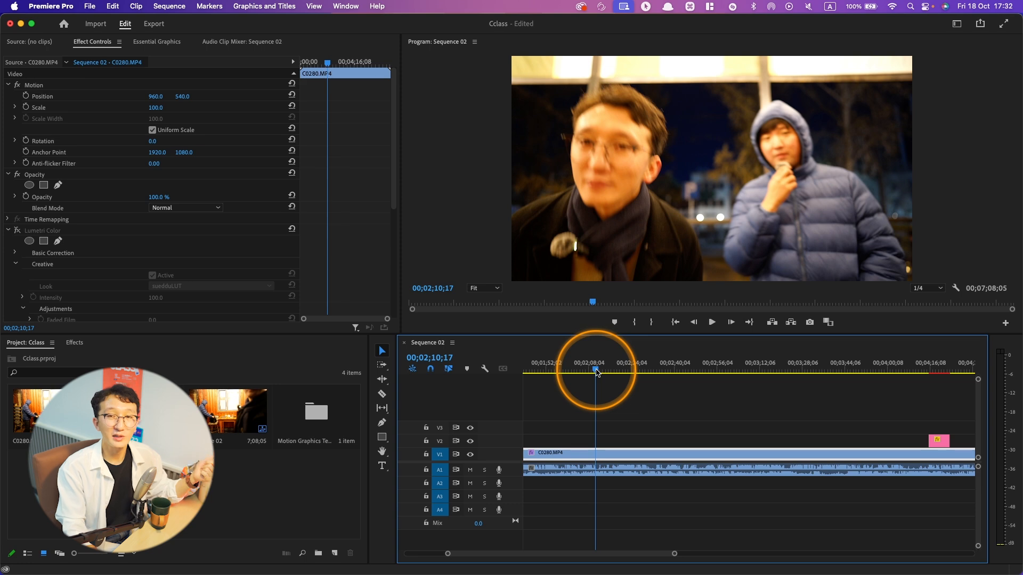
{"action": "left_click_drag", "start_coordinate": [597, 373], "coordinate": [566, 372]}
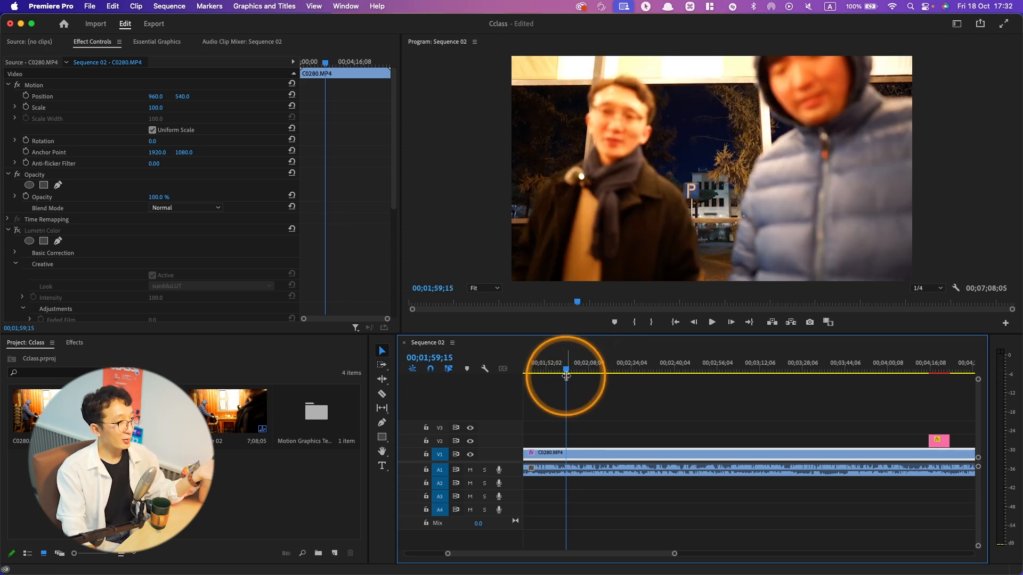
- Switch to the Arc browser and open the Premiere Pro lesson #03 on Shortcuts from the YouTube channel's videos
{"action": "key", "text": "super+Tab"}
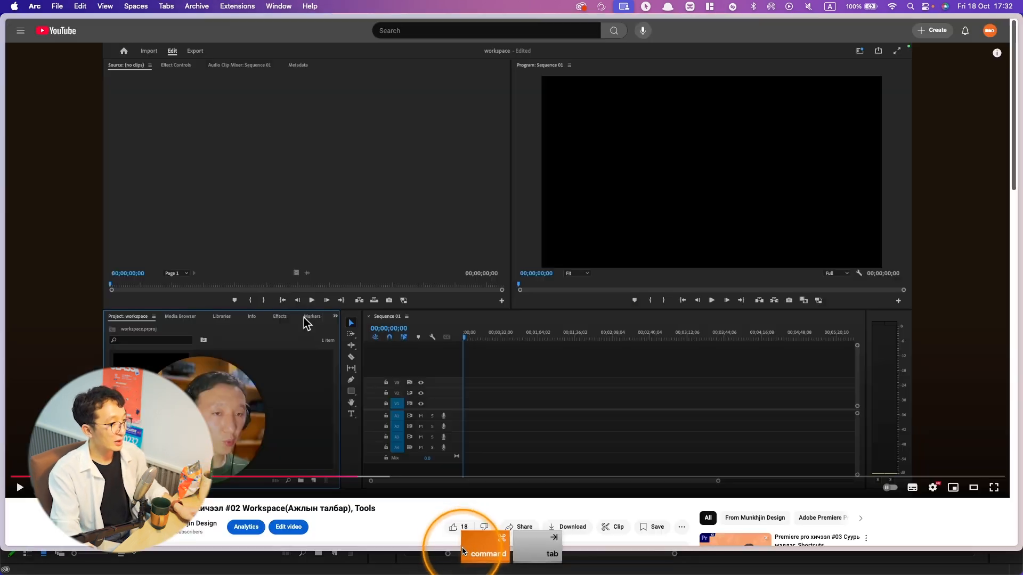
{"action": "scroll", "coordinate": [319, 409], "scroll_direction": "down", "scroll_amount": 20}
{"action": "key", "text": "super+["}
{"action": "scroll", "coordinate": [421, 313], "scroll_direction": "down", "scroll_amount": 20}
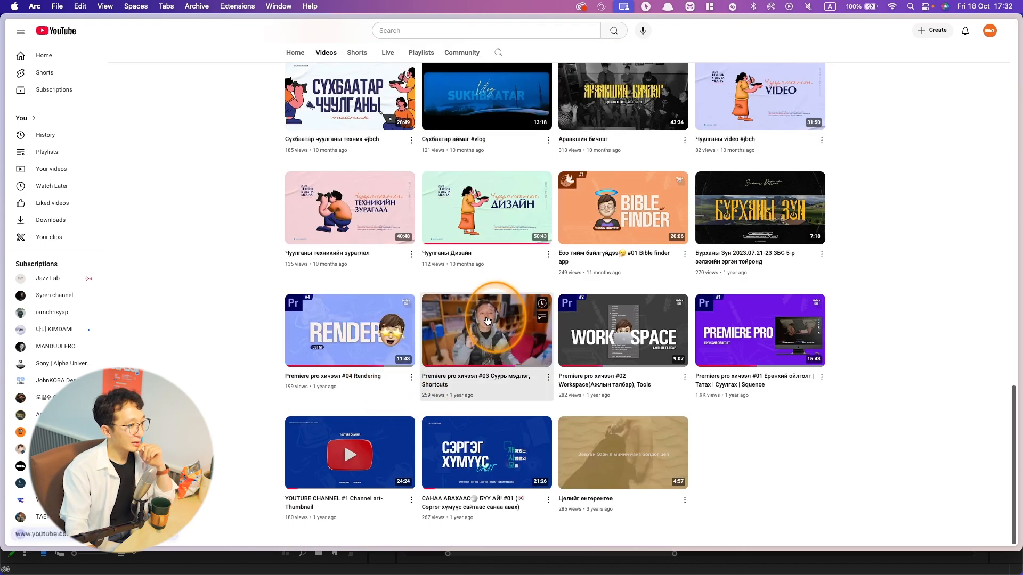
{"action": "left_click", "coordinate": [487, 321]}
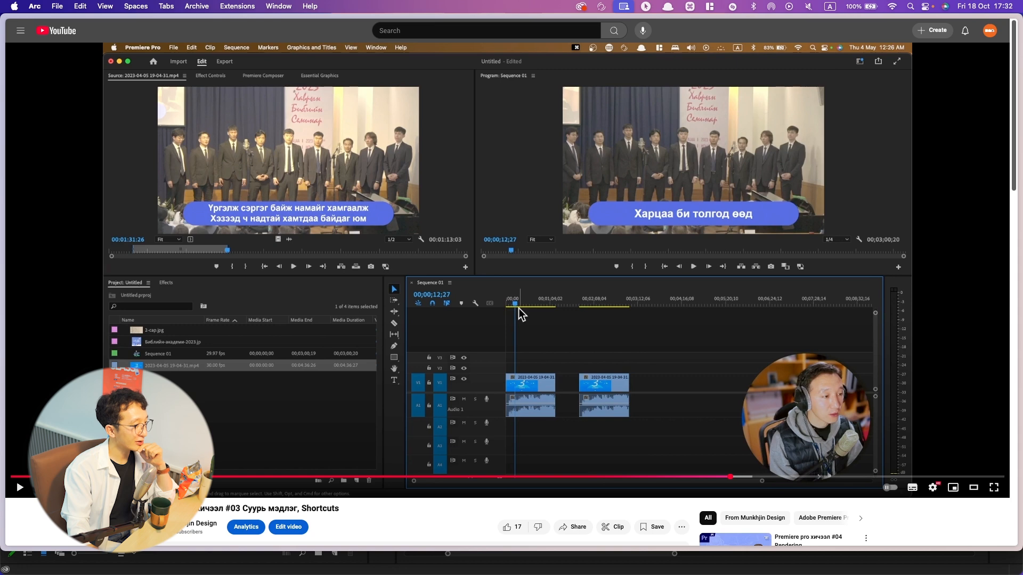
- Skim through the #03 Shortcuts lesson by jumping to different points in the video
{"action": "left_click", "coordinate": [273, 477]}
{"action": "left_click_drag", "start_coordinate": [317, 477], "coordinate": [753, 480]}
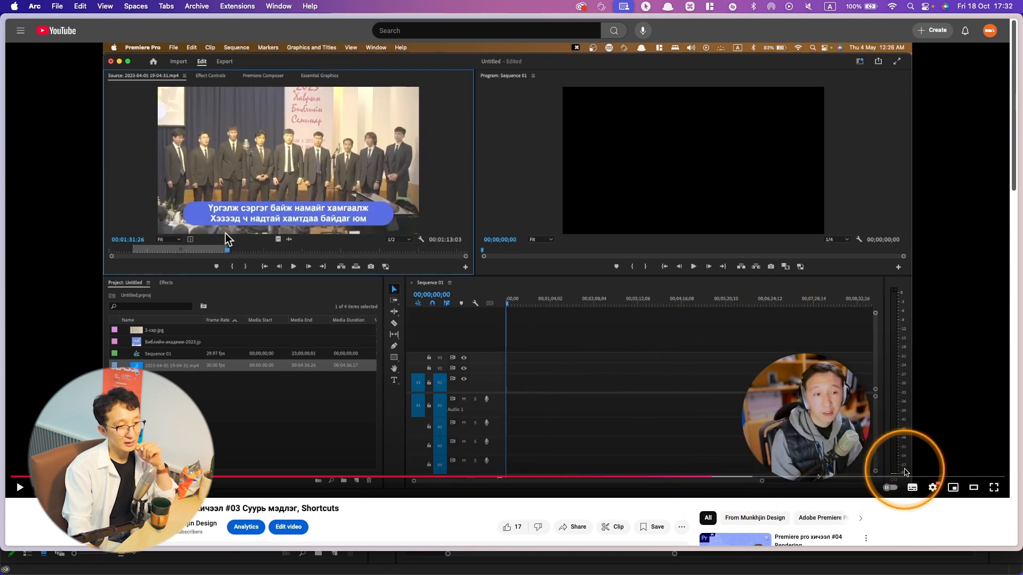
{"action": "left_click_drag", "start_coordinate": [738, 477], "coordinate": [549, 474]}
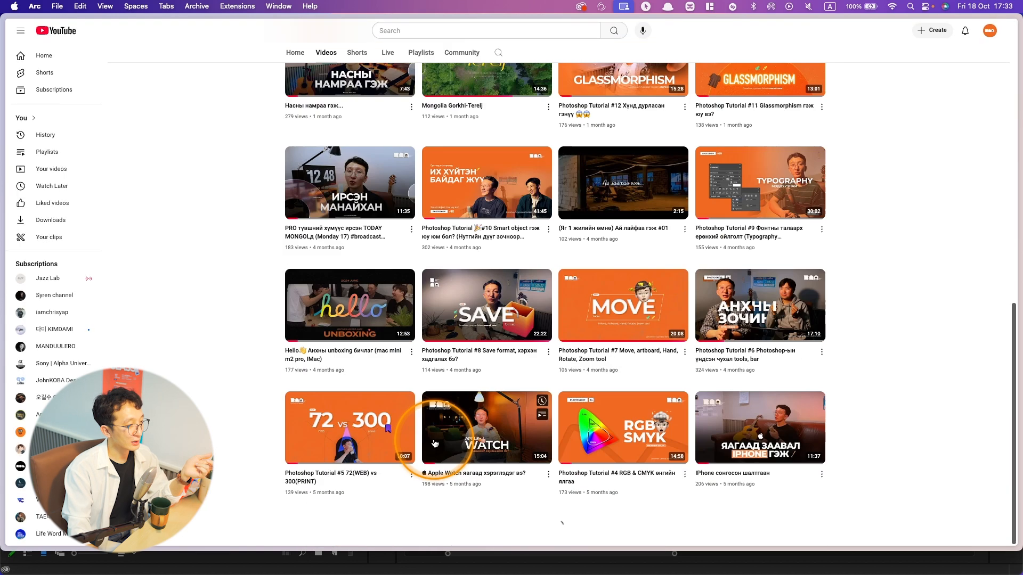
- Open the Premiere Pro lesson #04 Rendering from the channel's videos, skim its early part, and return to Premiere Pro
{"action": "scroll", "coordinate": [405, 437], "scroll_direction": "down", "scroll_amount": 10}
{"action": "left_click", "coordinate": [322, 341]}
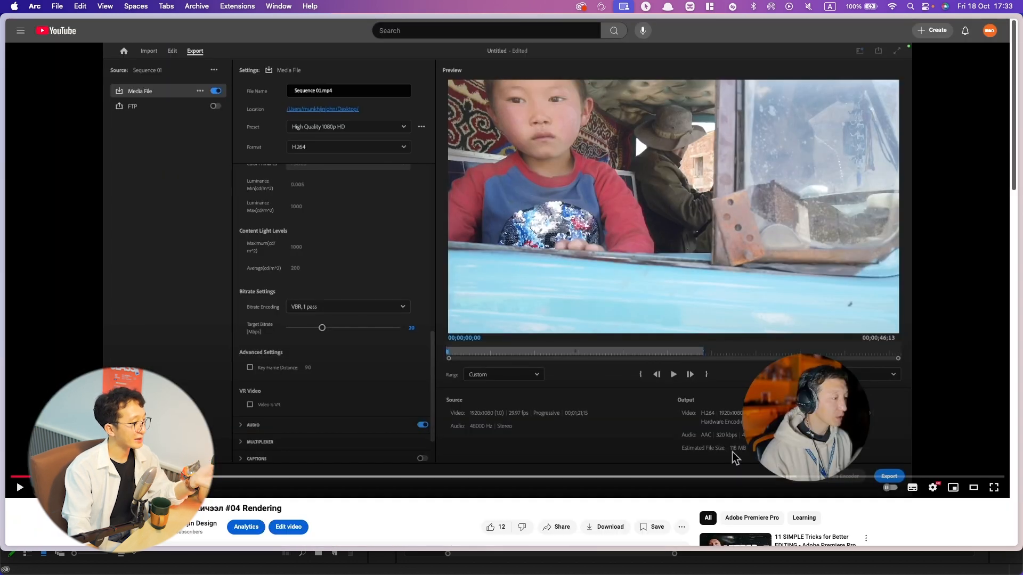
{"action": "left_click", "coordinate": [118, 476]}
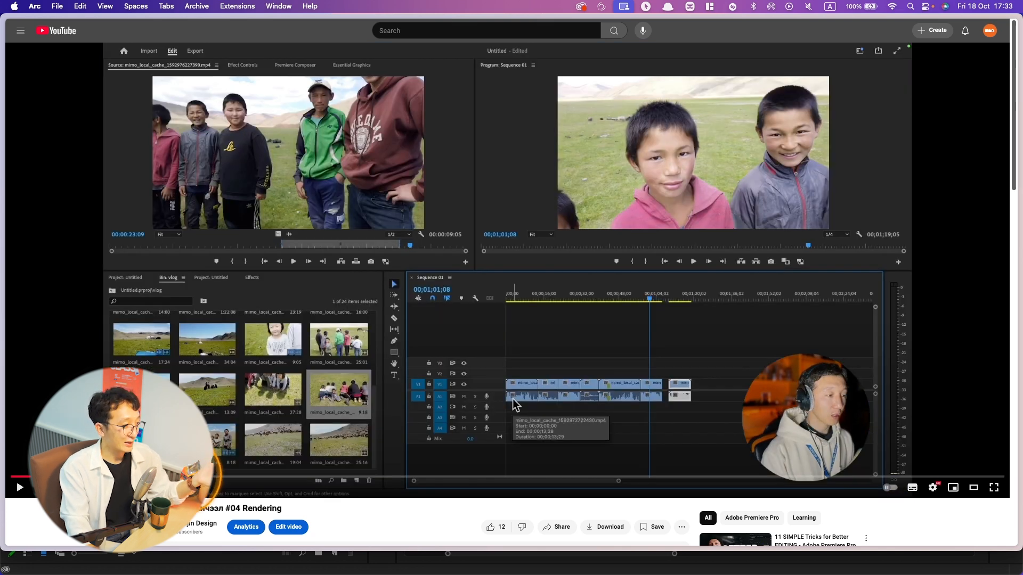
{"action": "left_click", "coordinate": [183, 476]}
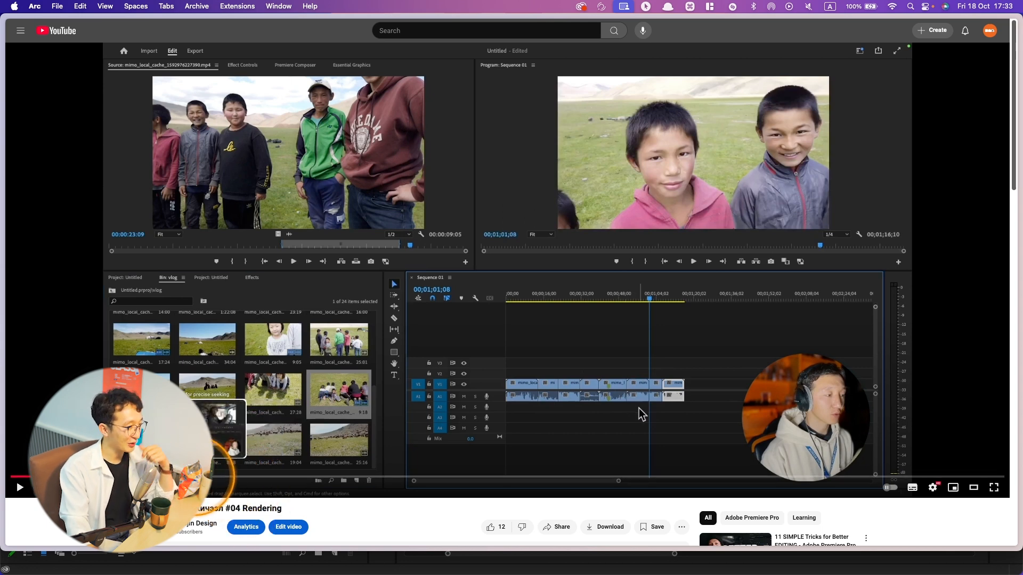
{"action": "left_click", "coordinate": [196, 477]}
{"action": "left_click", "coordinate": [231, 476]}
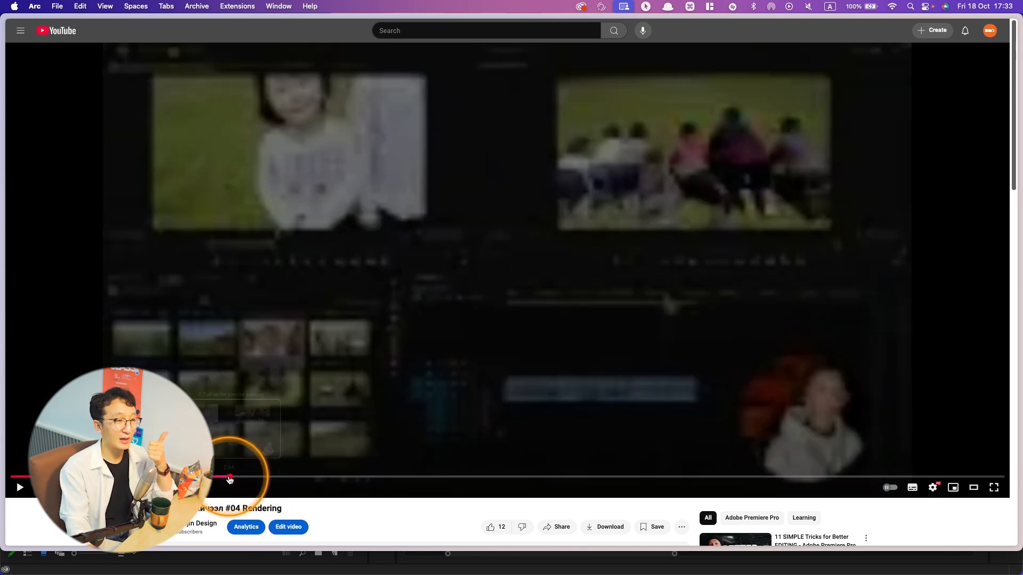
{"action": "left_click", "coordinate": [275, 477]}
{"action": "left_click", "coordinate": [493, 379]}
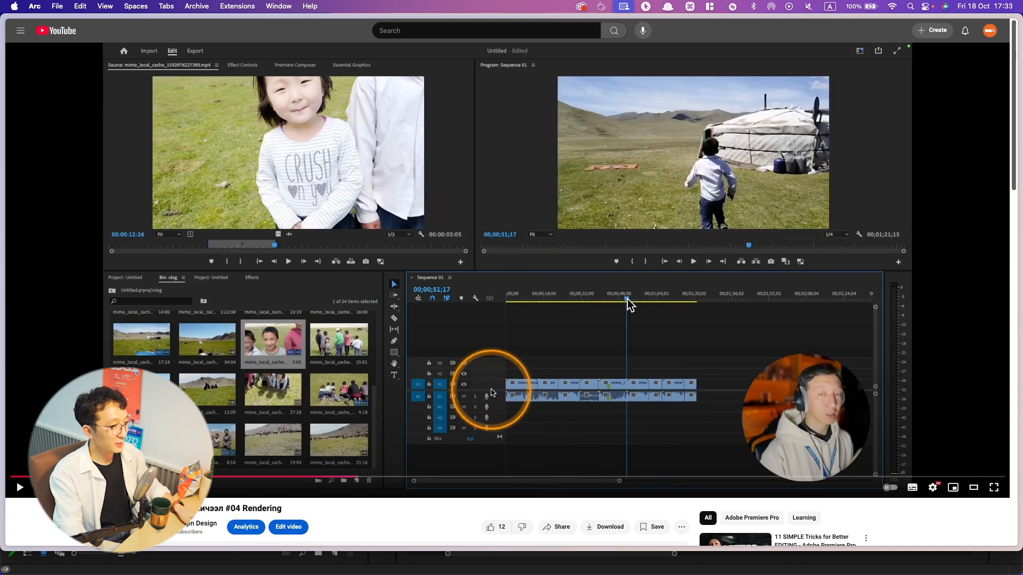
{"action": "key", "text": "super+Tab"}
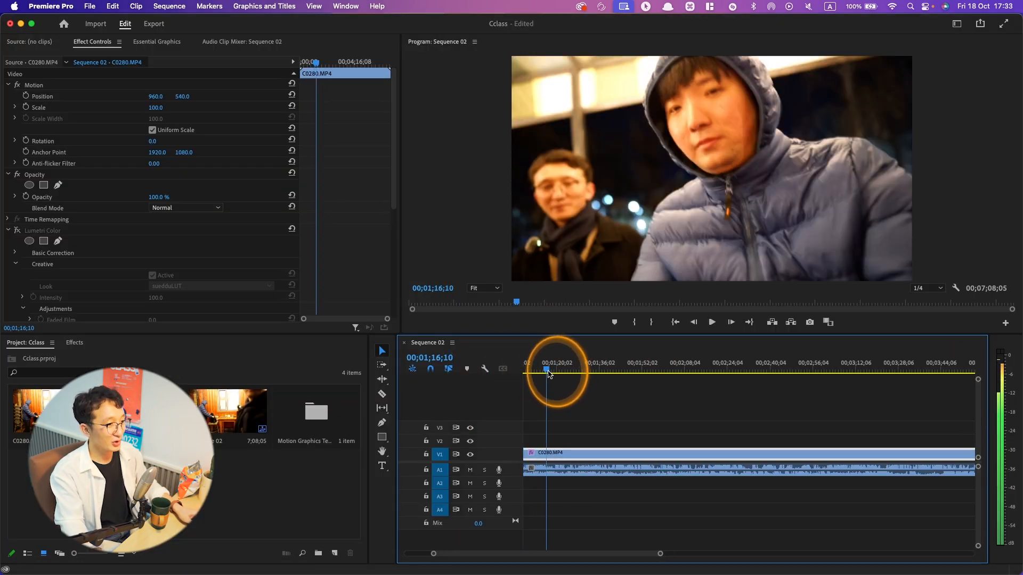